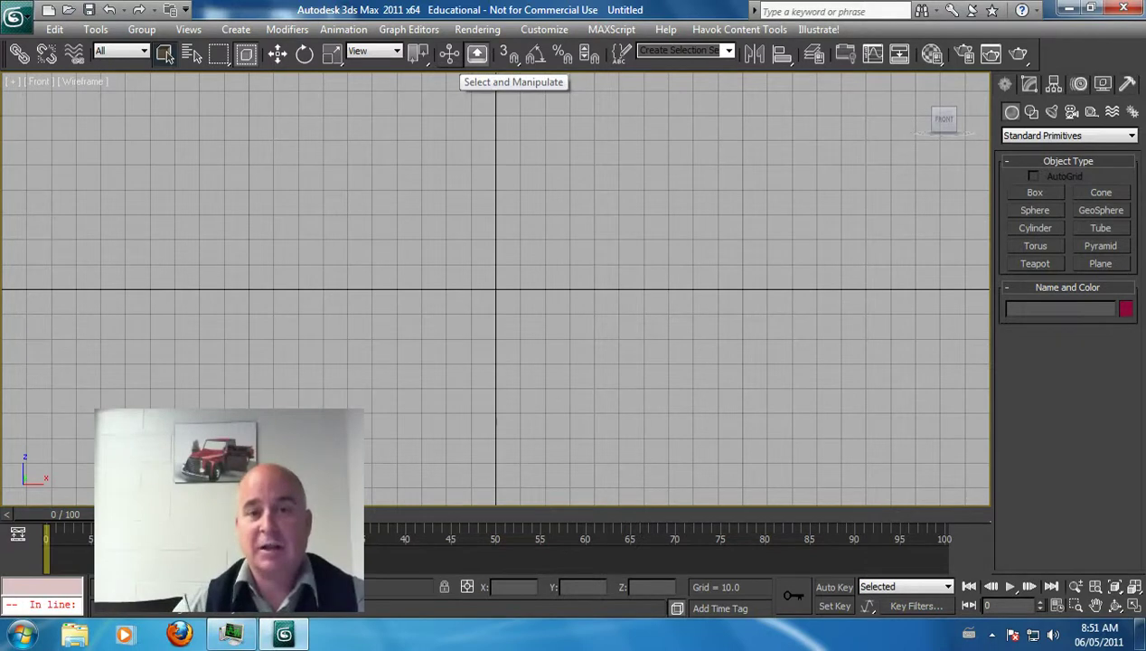
Step: Check the Grid Points snap setting, then draw a straight horizontal two-point line across the Front view at Z 20
right_click(509, 54)
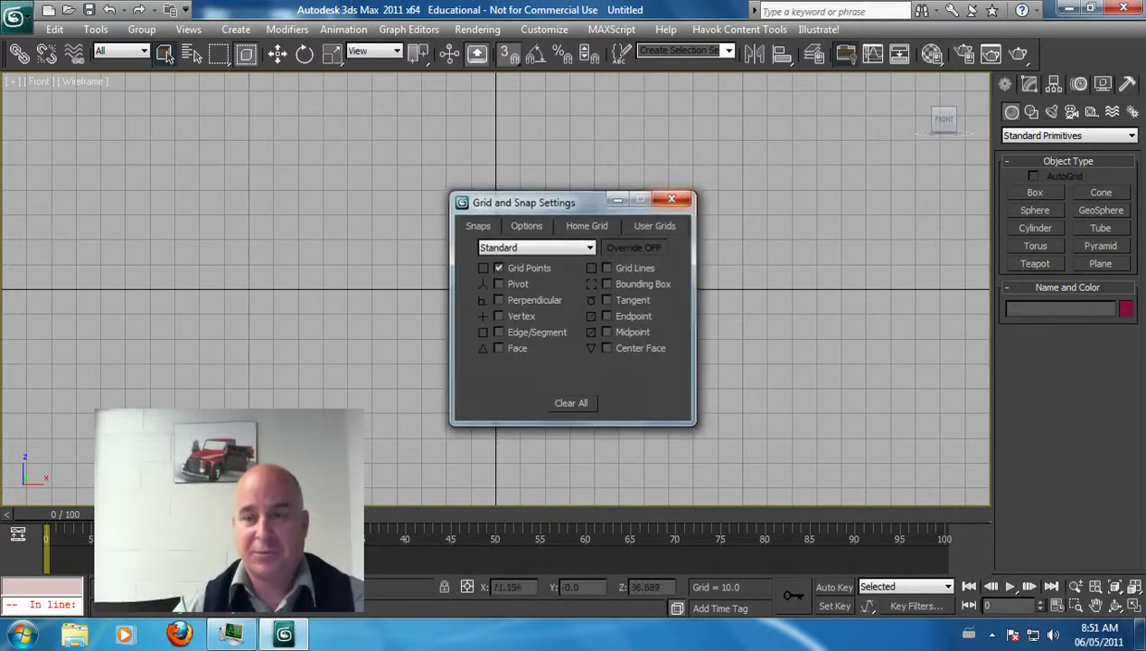
left_click(672, 198)
left_click(1031, 111)
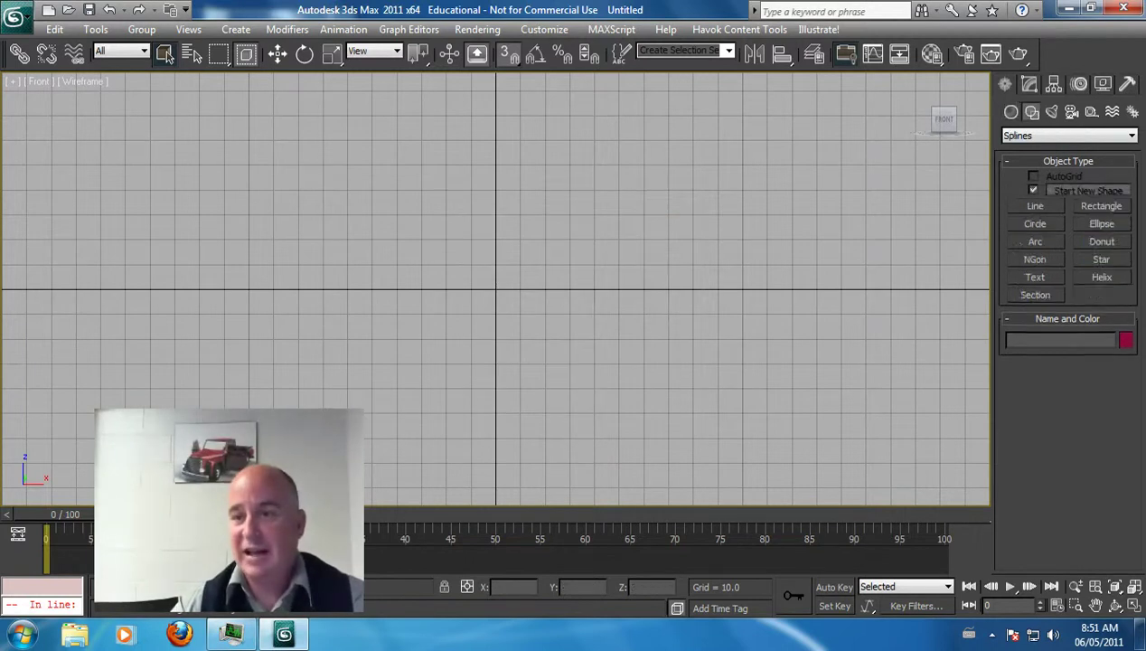
left_click(1035, 206)
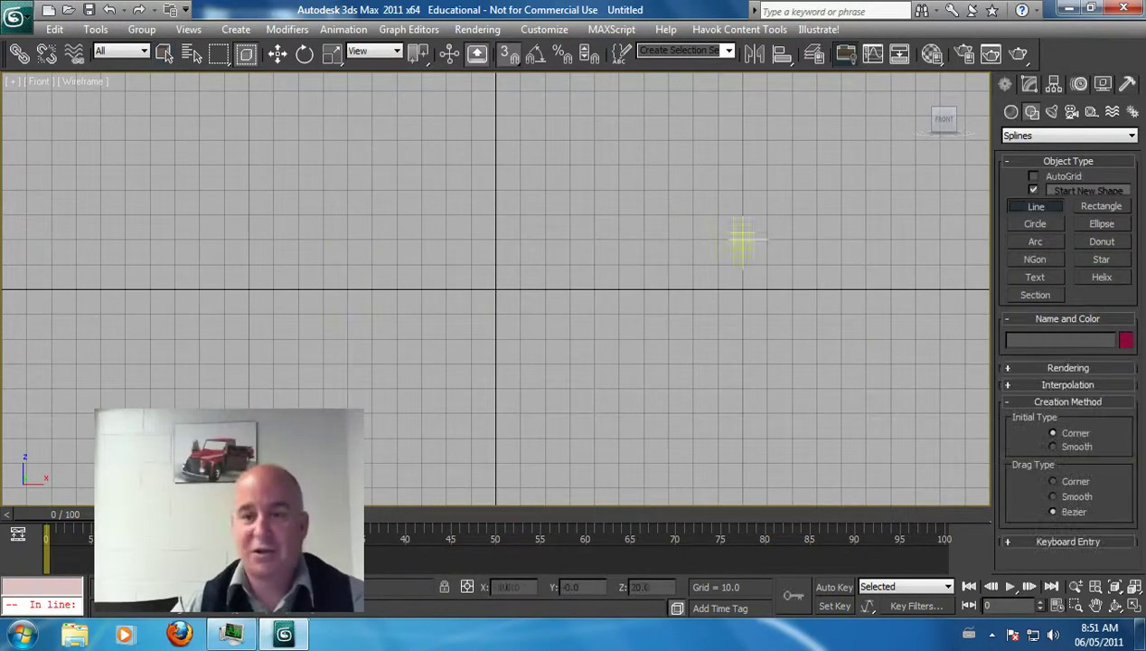
left_click(149, 239)
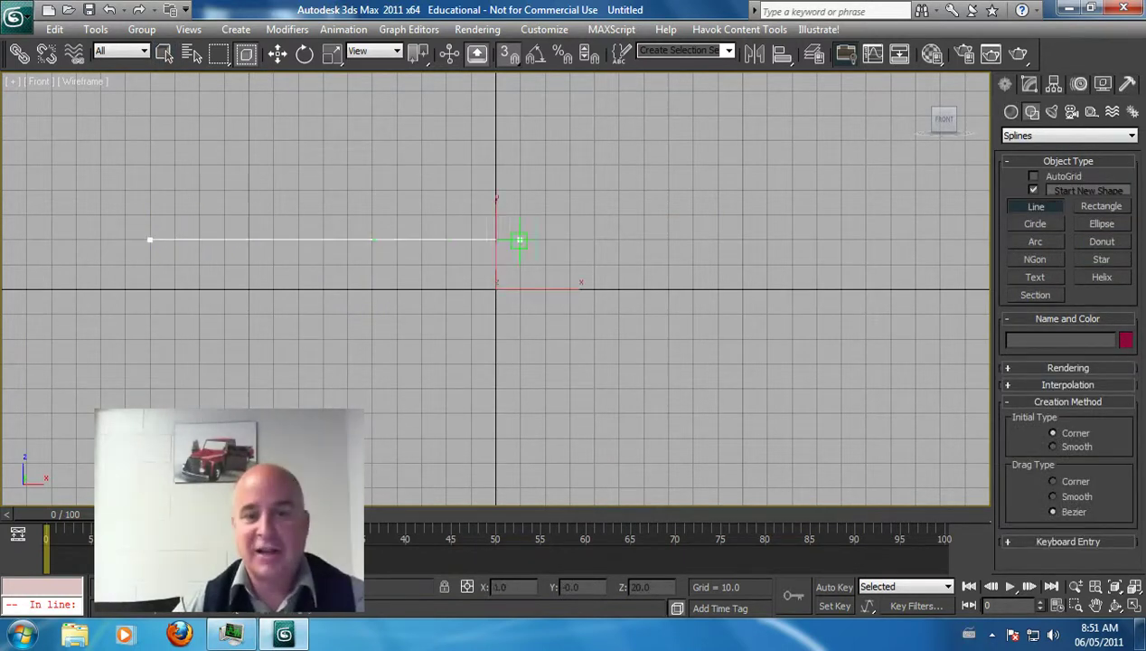
left_click(841, 240)
right_click(841, 240)
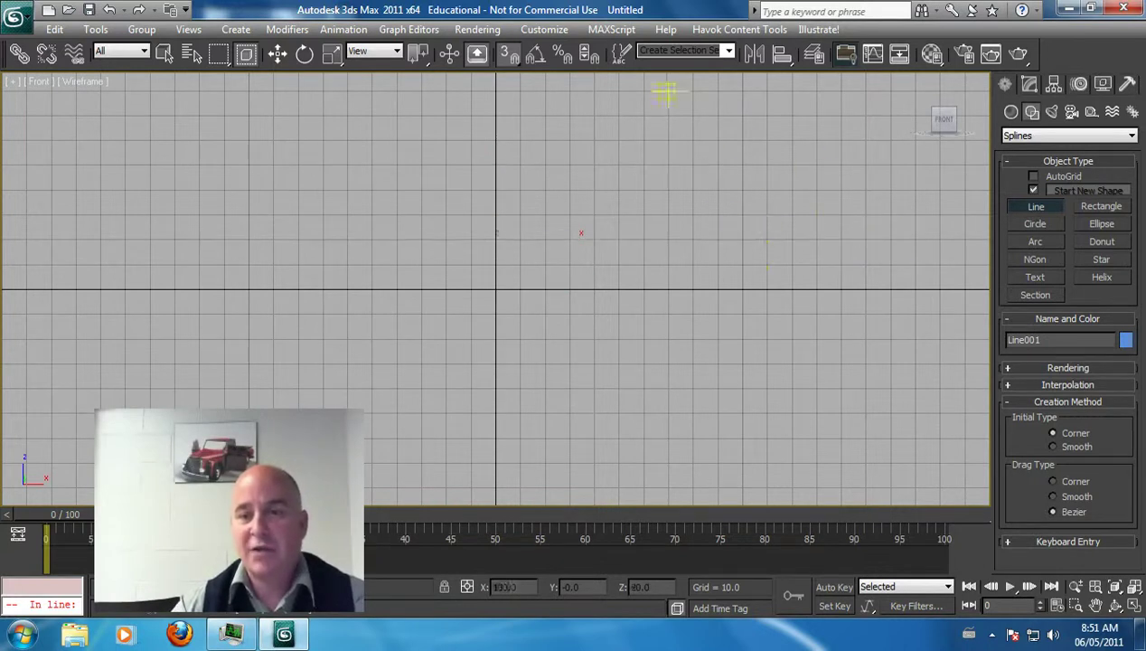
Step: Hide the Front view grid and apply a Sweep modifier to the line
key("g")
left_click(1029, 83)
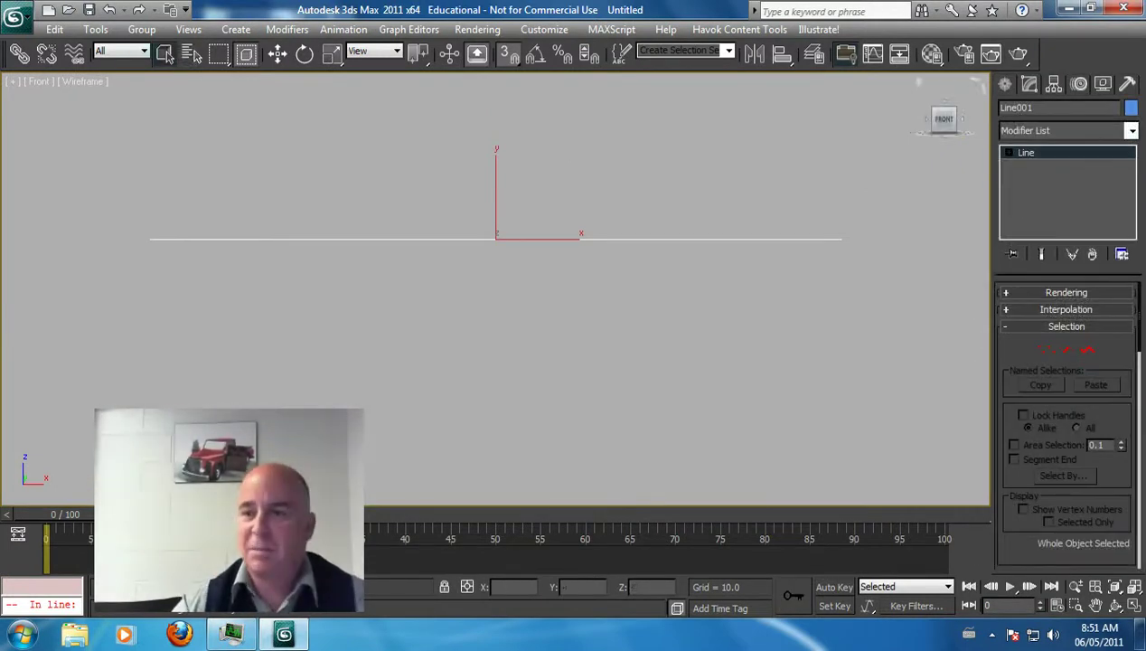
left_click(1131, 131)
scroll(1066, 371, "down", 20)
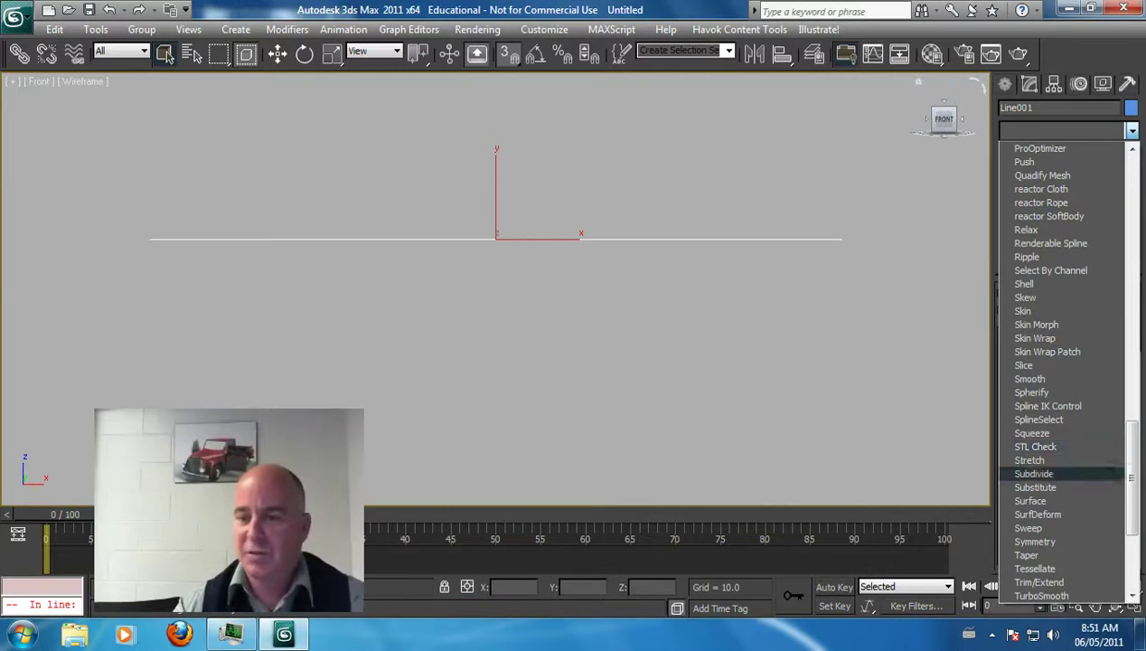
left_click(1028, 527)
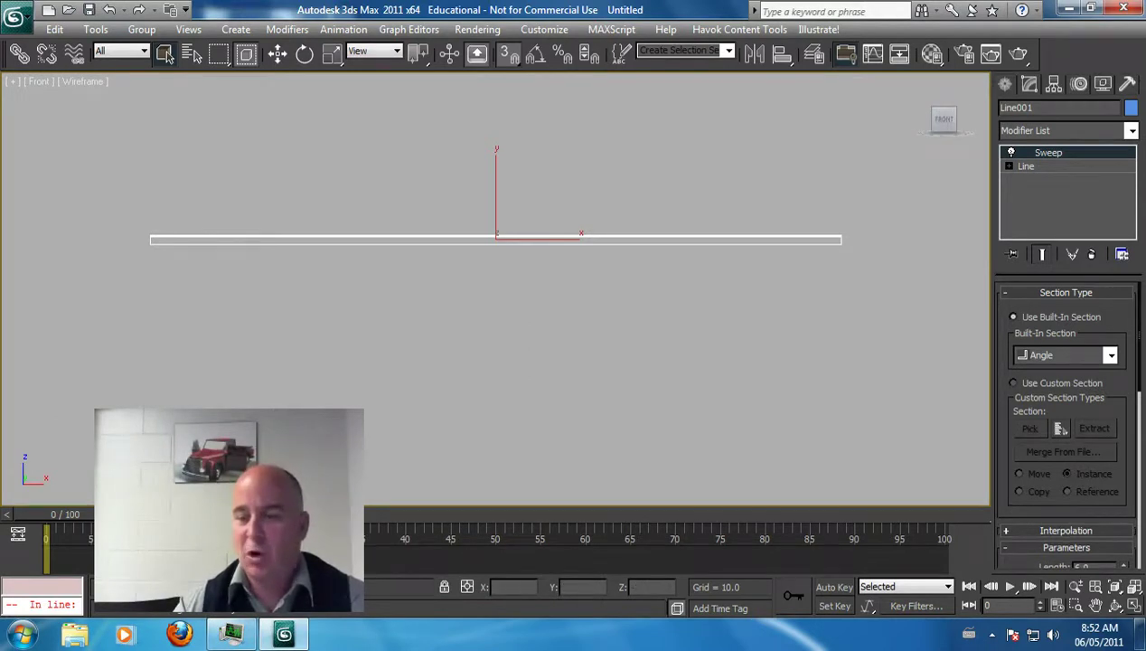
Step: In the maximized Perspective view, rotate the swept angle beam 90 degrees about its X axis with angle snap on
left_click(1133, 605)
scroll(846, 380, "down", 5)
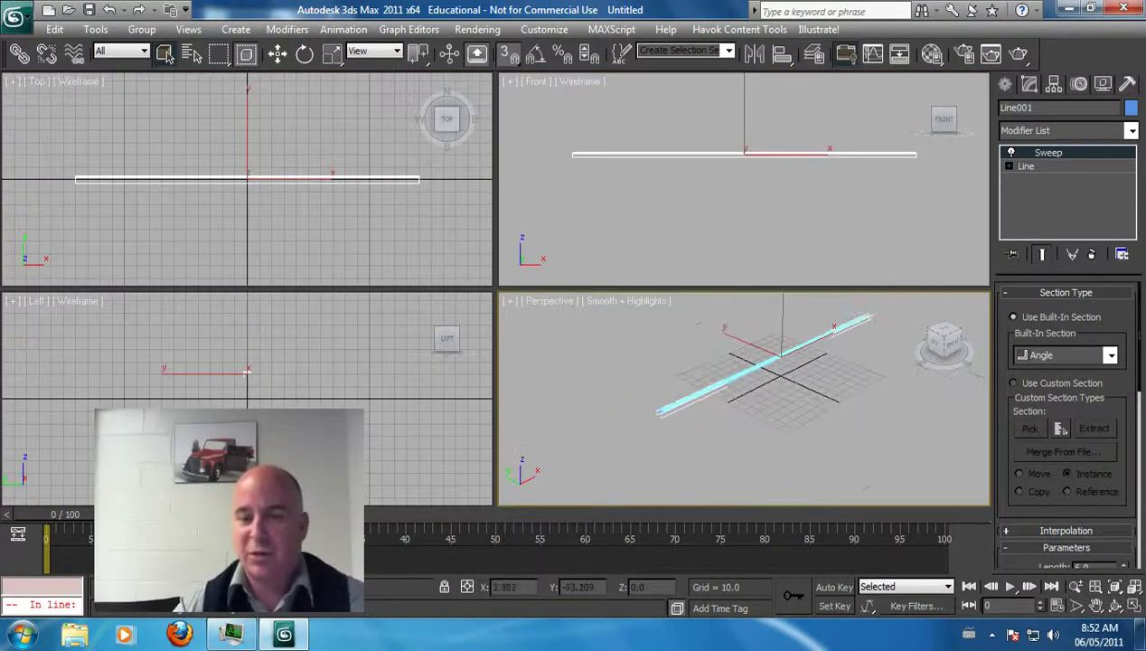
scroll(872, 390, "up", 3)
left_click(1133, 605)
middle_click_drag(444, 269, 824, 283)
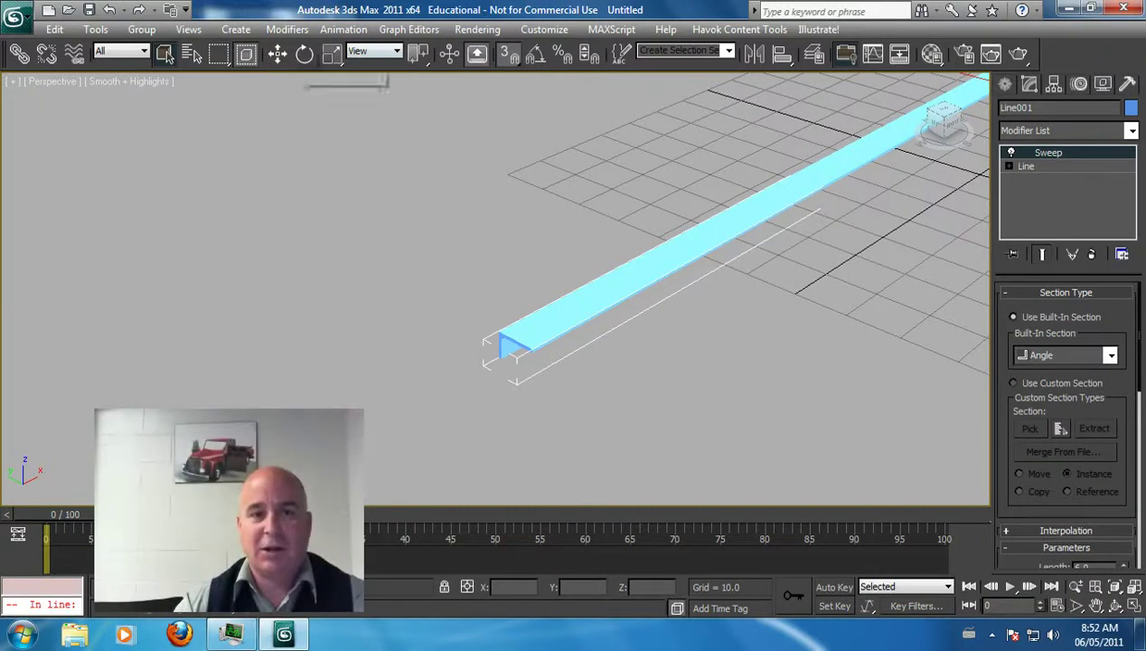
left_click(305, 54)
middle_click_drag(744, 271, 582, 313)
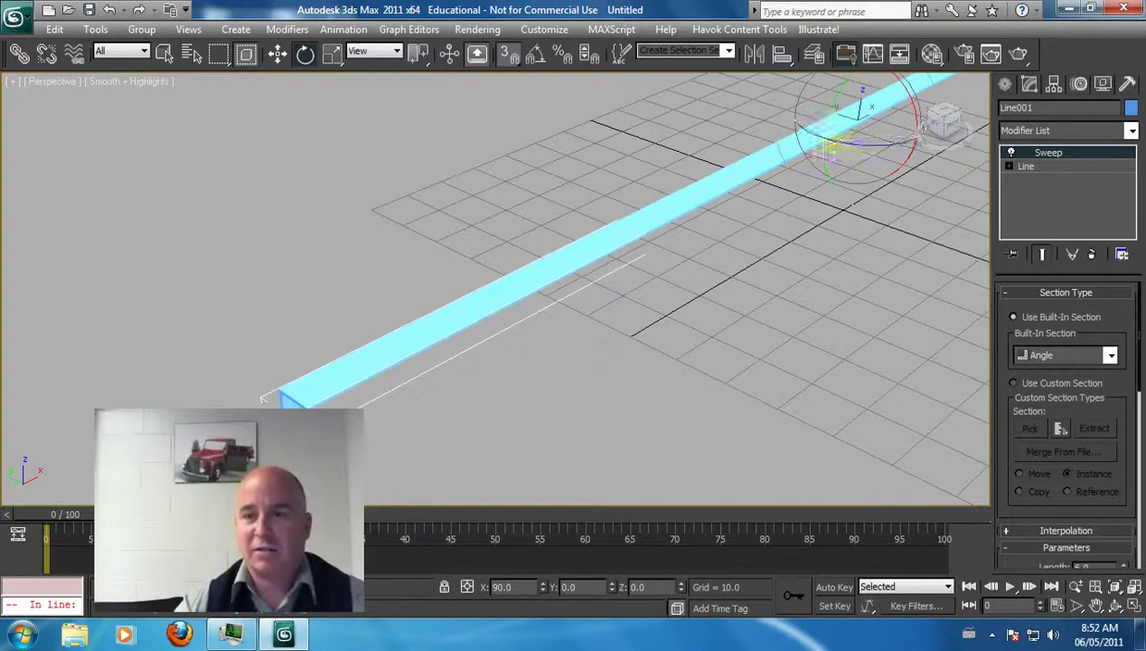
left_click_drag(917, 106, 904, 42)
key("ctrl+z")
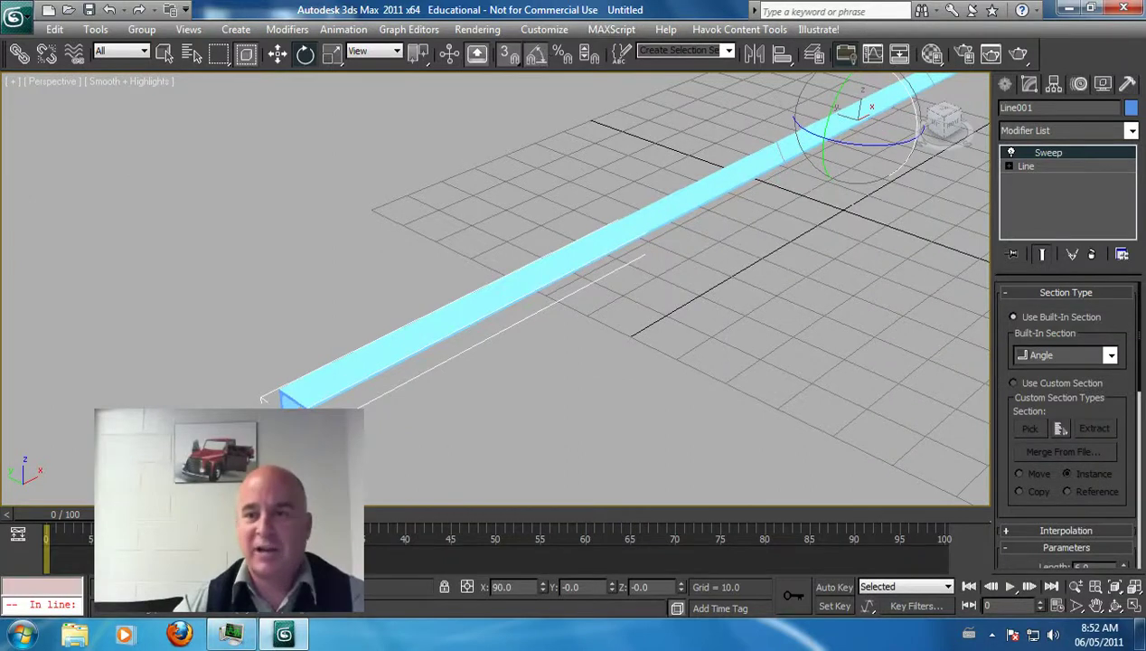
left_click_drag(917, 106, 903, 11)
mouse_move(600, 286)
middle_mouse_down("alt")
mouse_move(750, 237)
mouse_move(592, 264)
middle_mouse_up("alt")
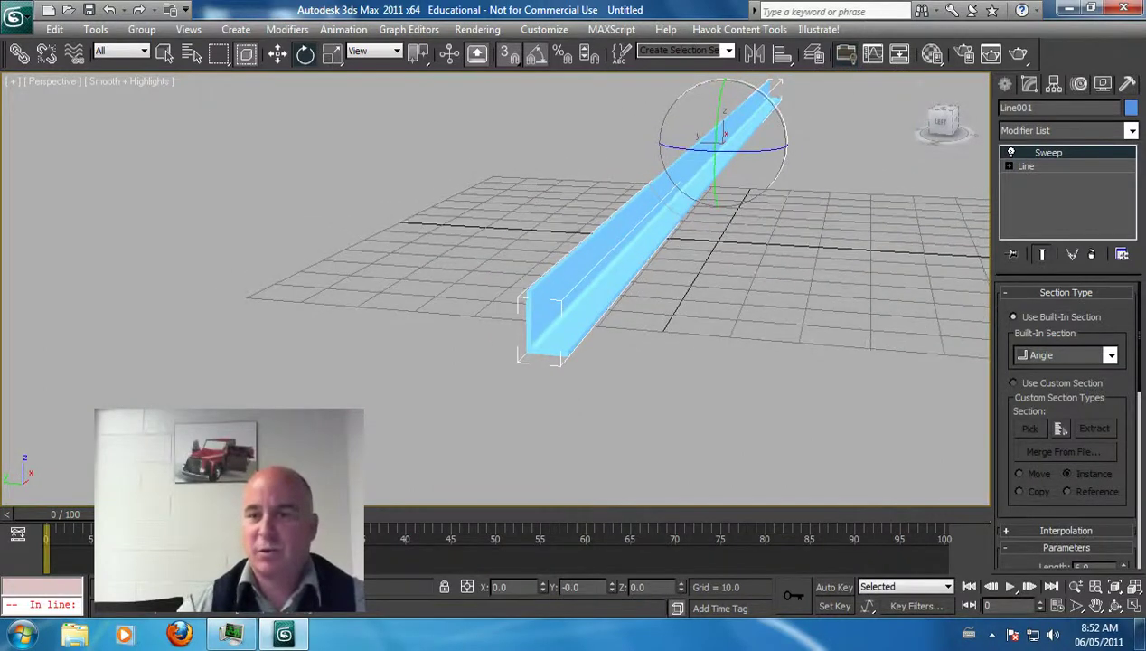
Step: Rename the swept beam as floortrusang
left_click_drag(1037, 108, 975, 119)
type("f")
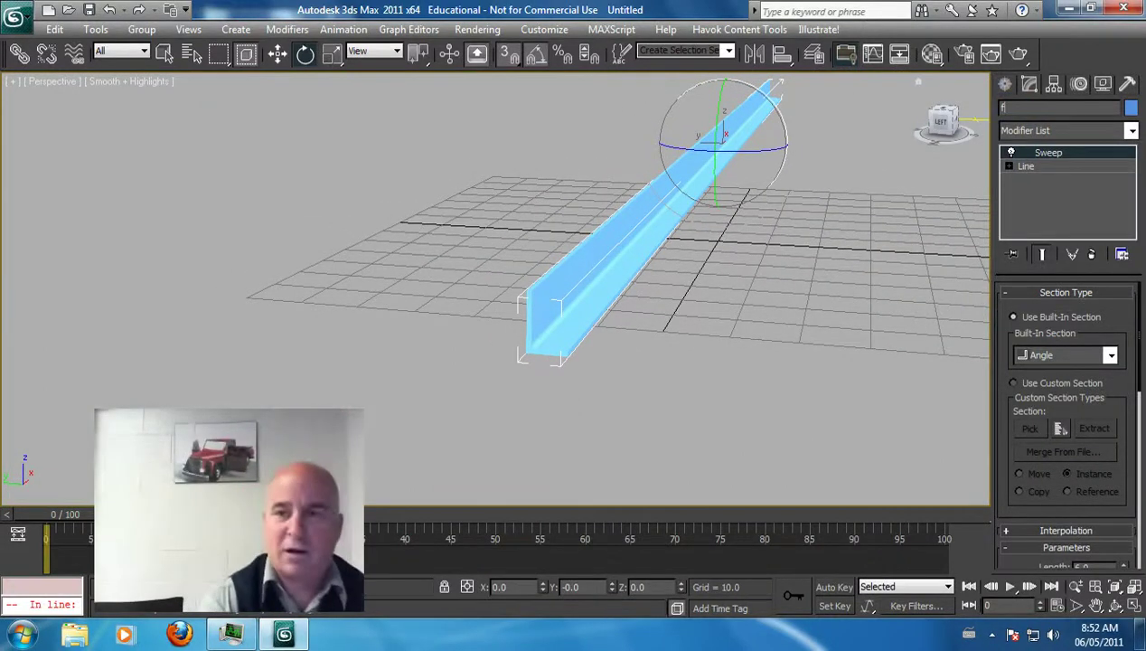
type("loortrusang")
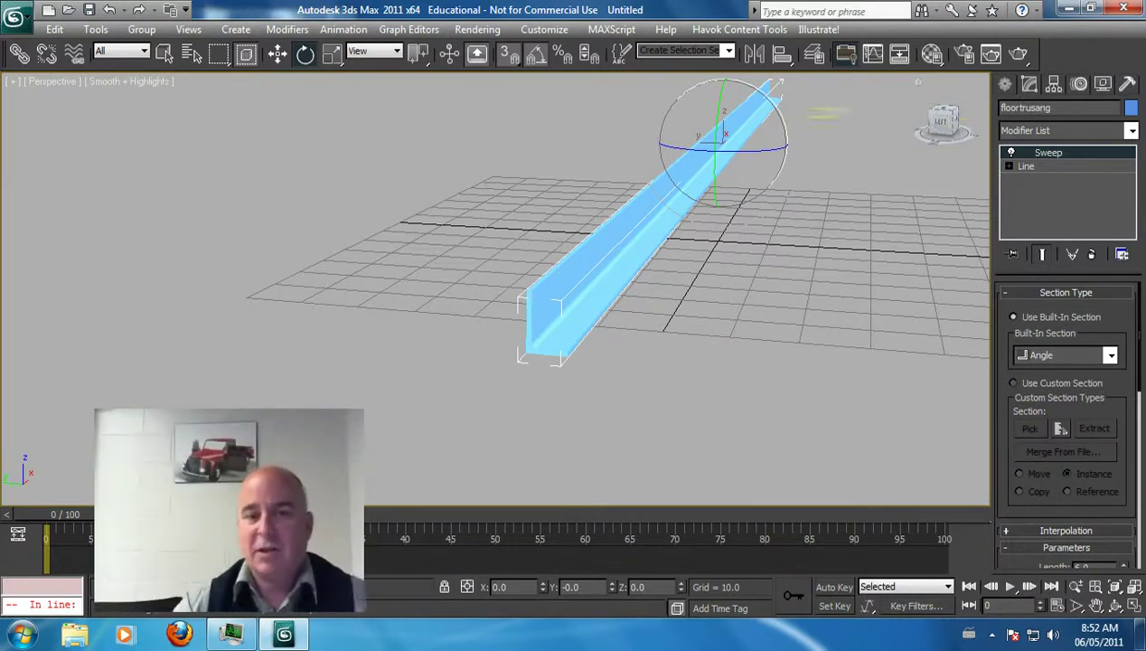
Step: Mirror the angle beam along the Y axis as an instance with an offset of 5.25
left_click(277, 54)
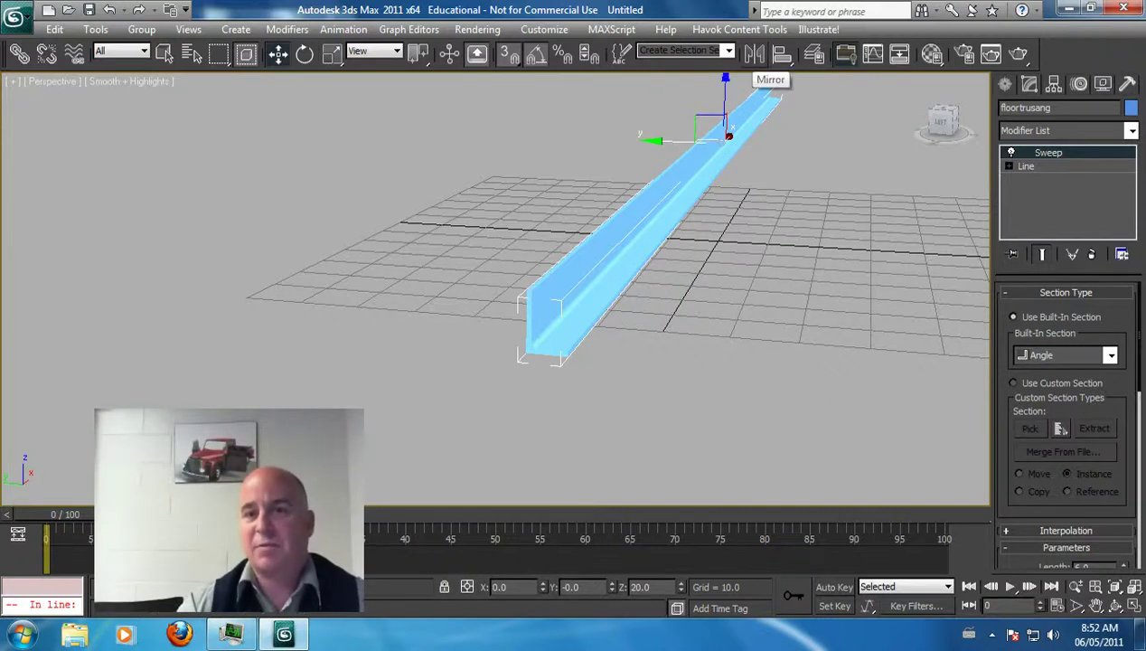
left_click(755, 54)
left_click(536, 358)
left_click_drag(540, 168, 303, 151)
left_click_drag(367, 257, 368, 230)
left_click(300, 217)
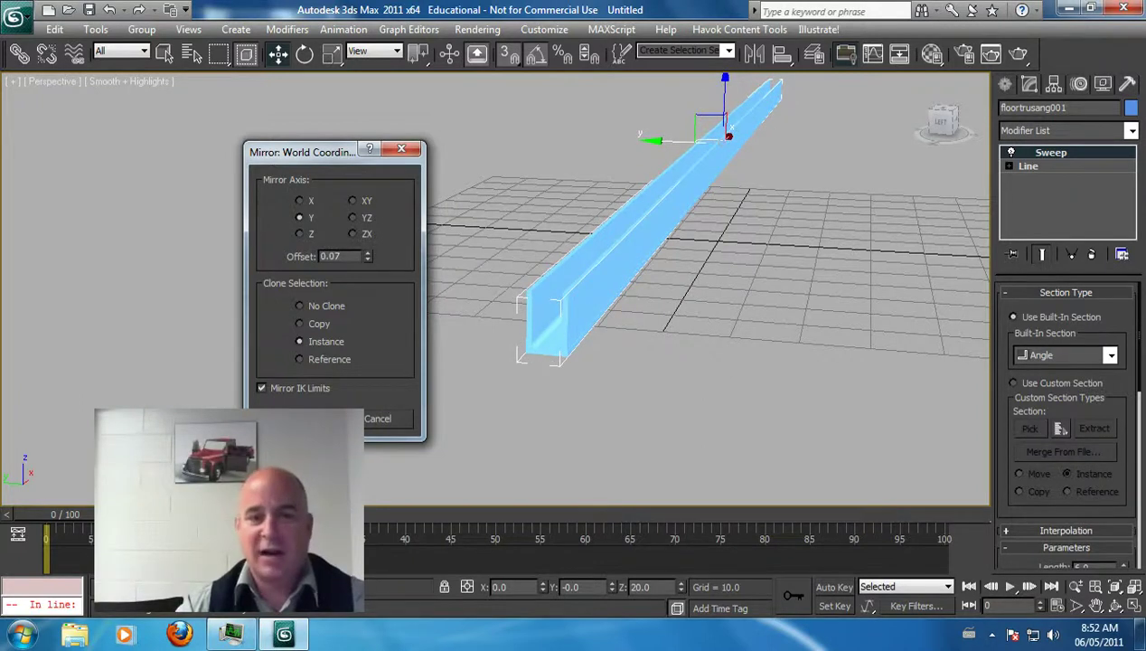
mouse_move(368, 257)
left_mouse_down()
mouse_move(368, 201)
mouse_move(367, 250)
left_mouse_up()
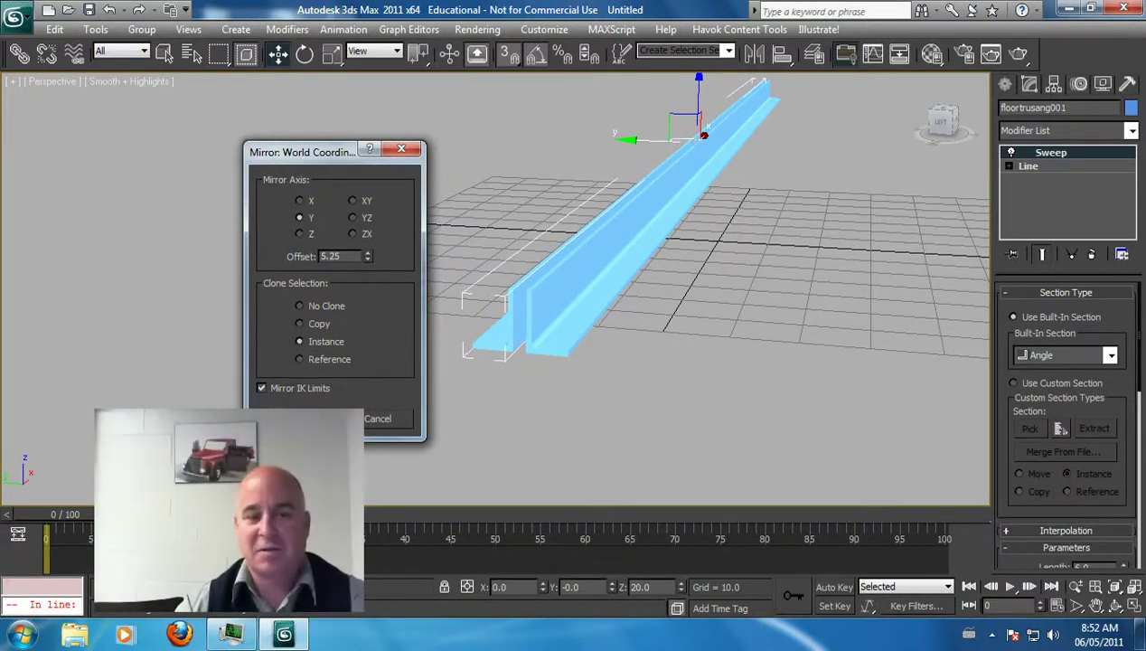
left_click(302, 418)
Step: Set the Sweep section length of the original angle beam to 6.72
left_click(578, 289)
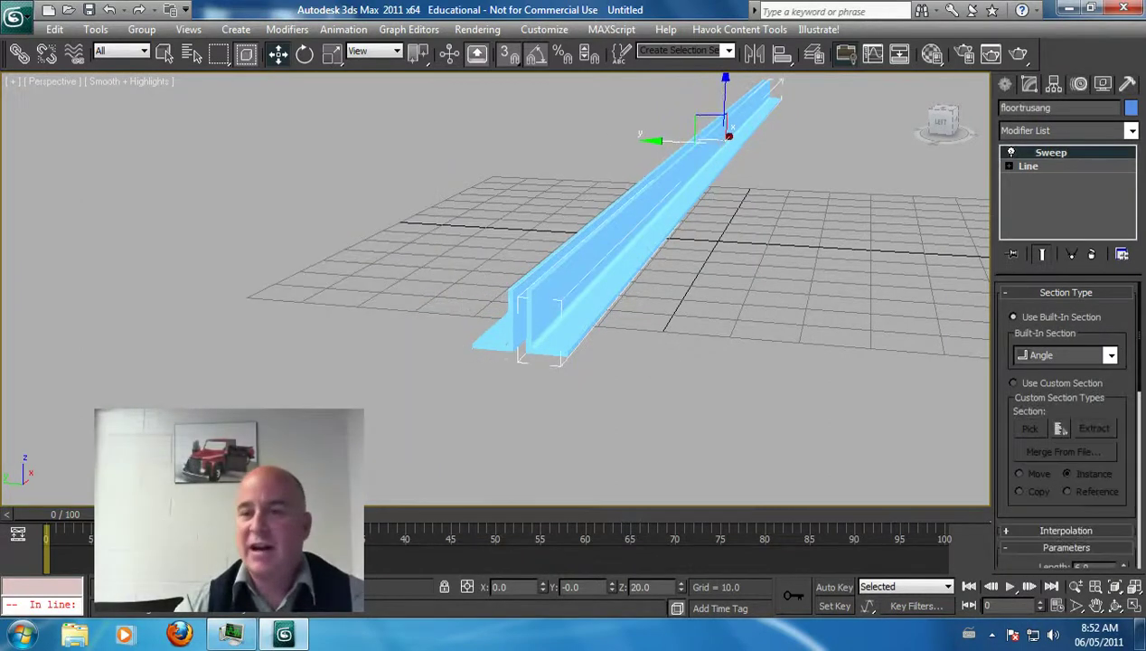
left_click(1028, 166)
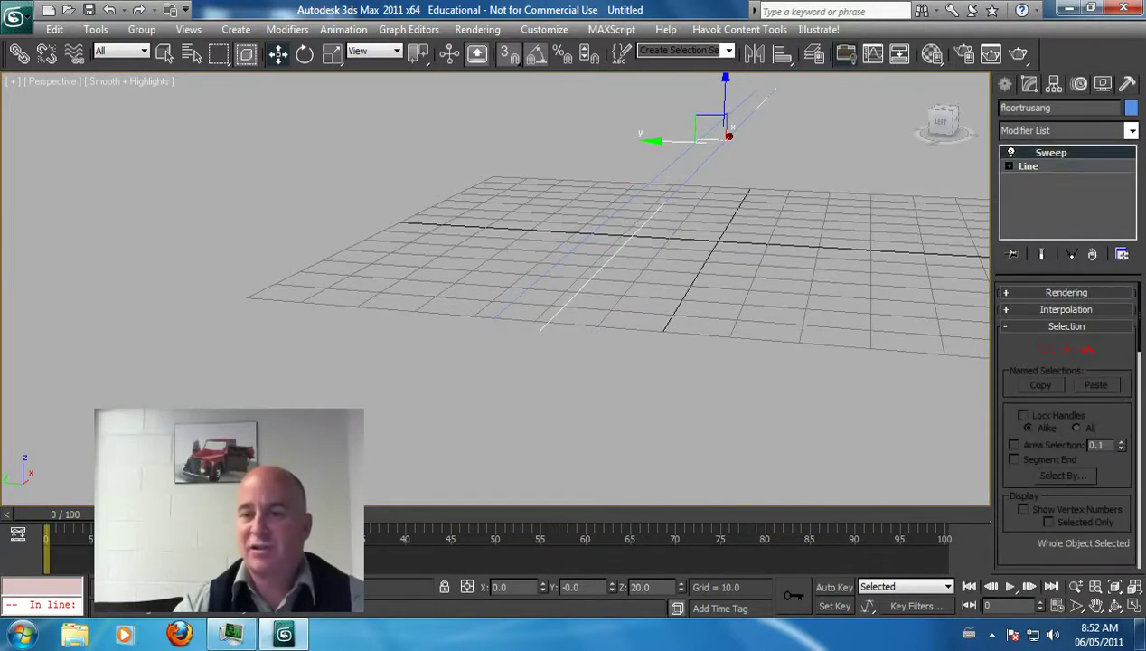
left_click(1050, 153)
scroll(1066, 420, "down", 4)
left_click_drag(1123, 446, 1123, 421)
Step: Change the object color of the original angle beam to green
left_click(1130, 108)
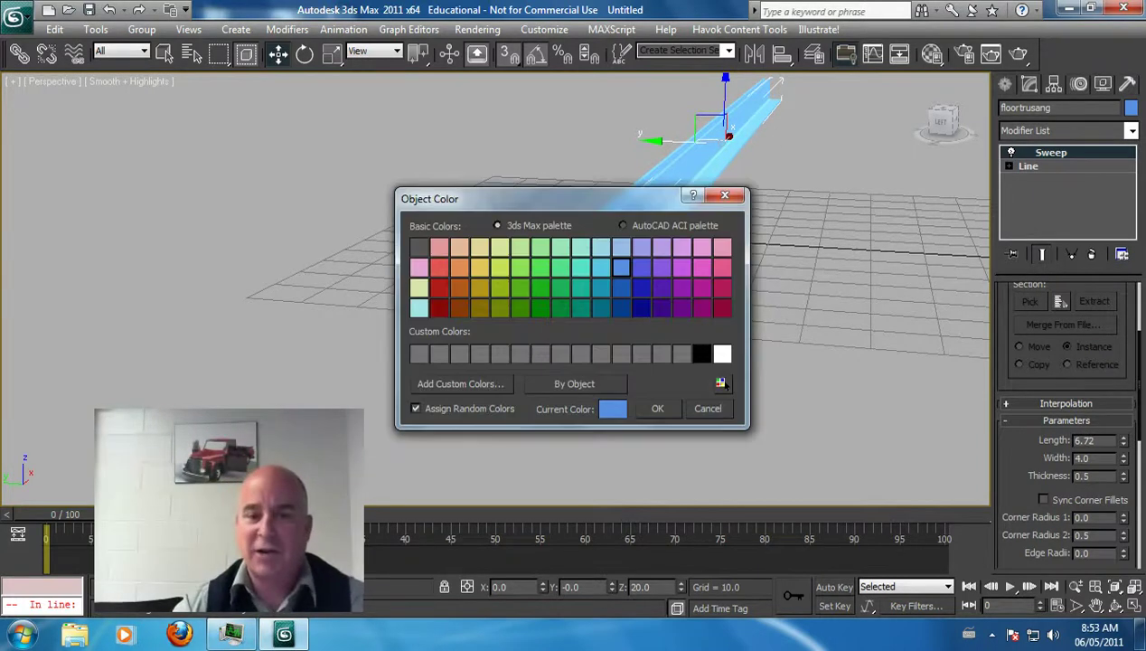
left_click(519, 266)
left_click(657, 409)
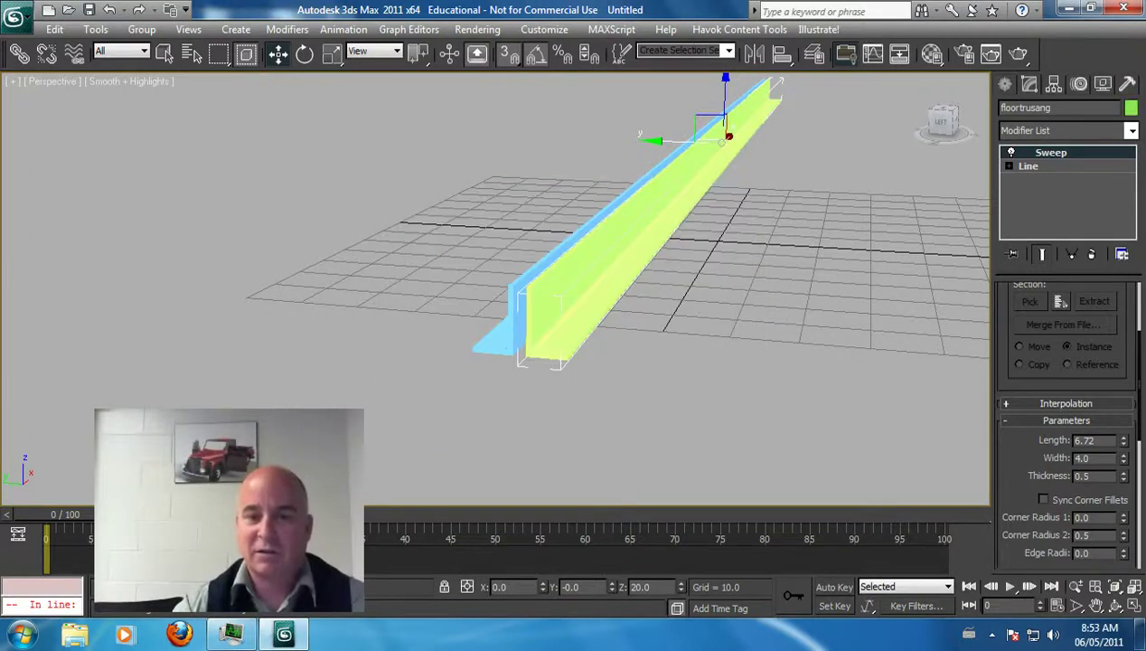
Step: Set the object color of the original angle beam to dark blue
left_click(1130, 108)
left_click(640, 287)
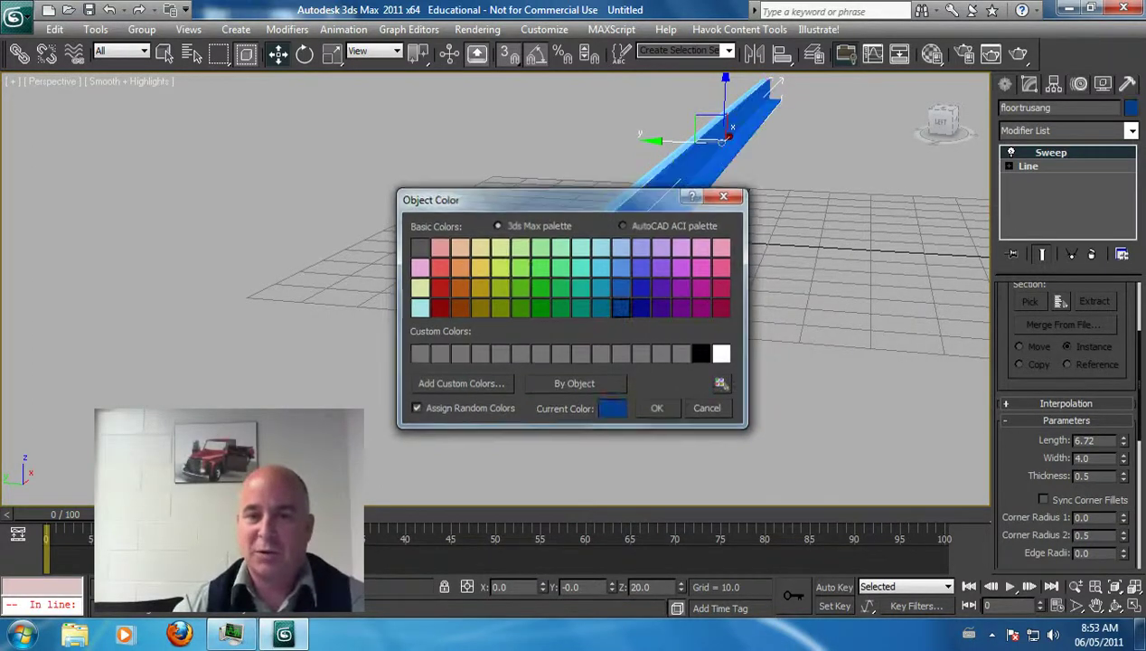
left_click(657, 408)
Step: Turn on edged faces in the Perspective view and frame the near end of the two angle beams
scroll(578, 235, "up", 3)
scroll(578, 235, "down", 3)
middle_click_drag(579, 235, 516, 206)
key("F4")
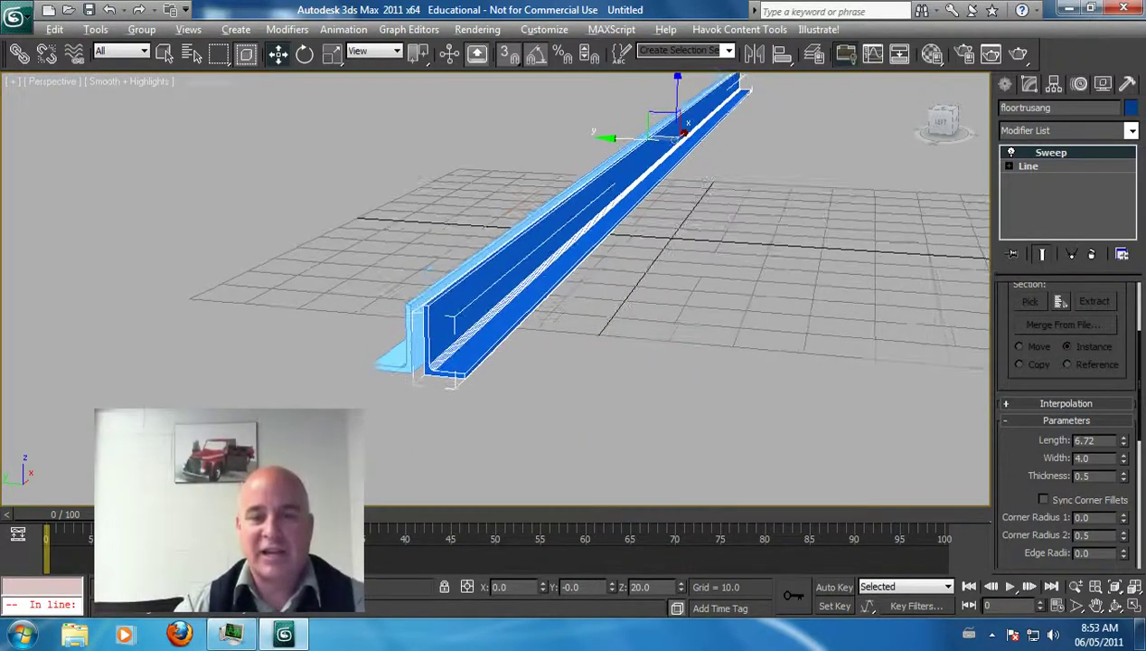
key("F4")
scroll(495, 289, "up", 4)
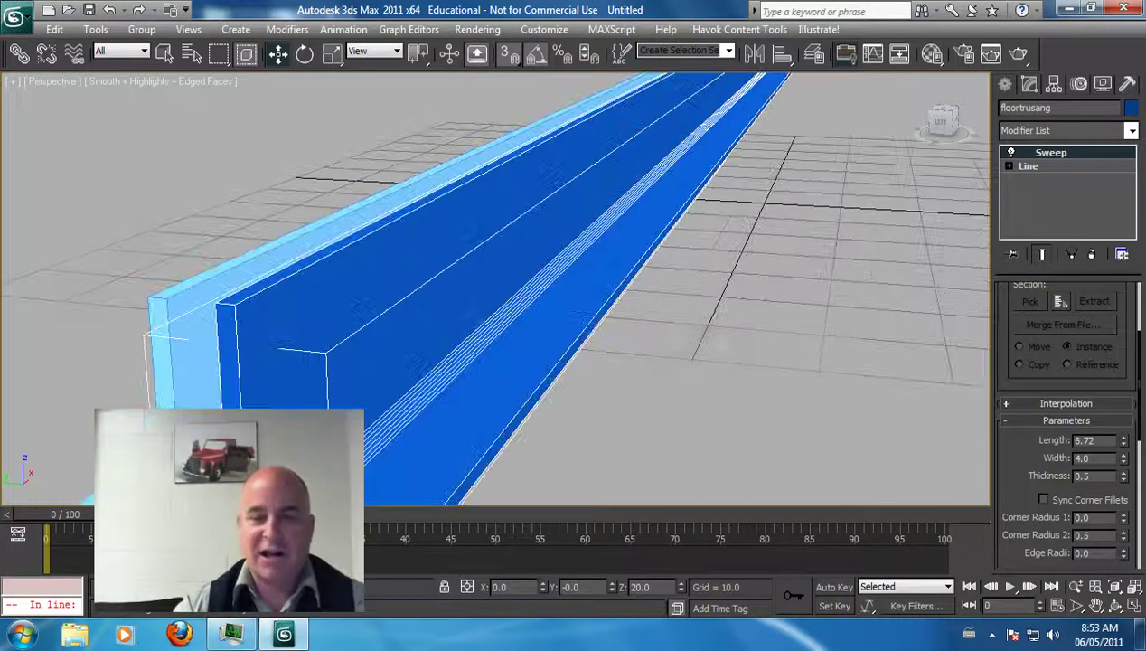
middle_click_drag(495, 361, 583, 263)
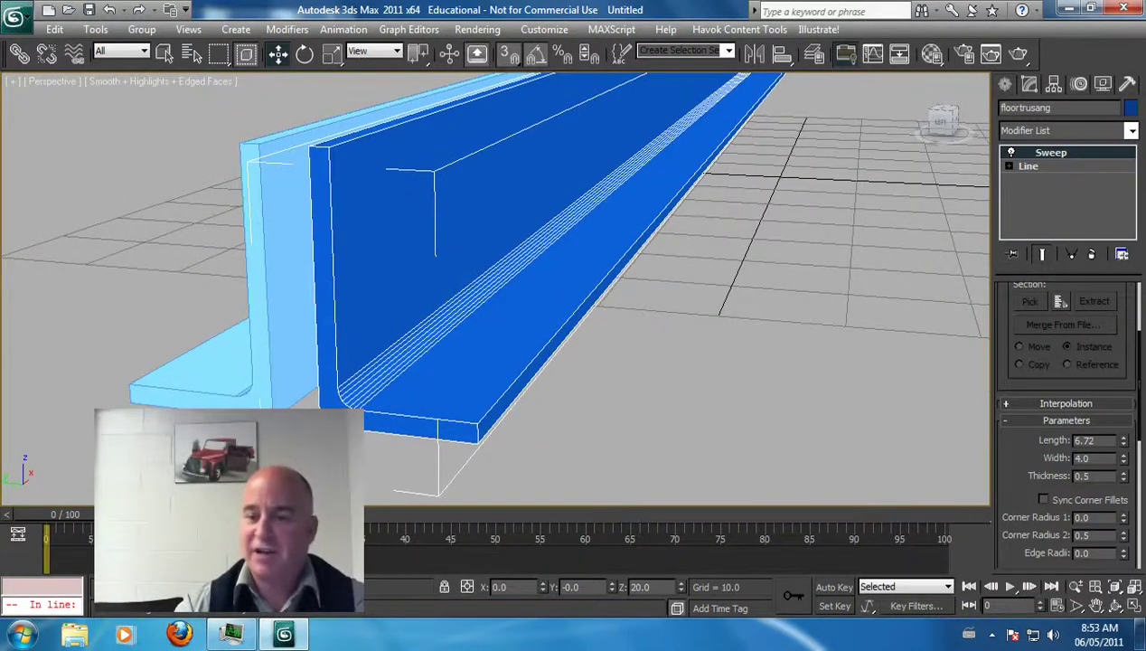
Step: Reduce the thickness of the beams' Sweep section to 0.32
mouse_move(1123, 476)
left_mouse_down()
mouse_move(1123, 444)
mouse_move(1124, 491)
left_mouse_up()
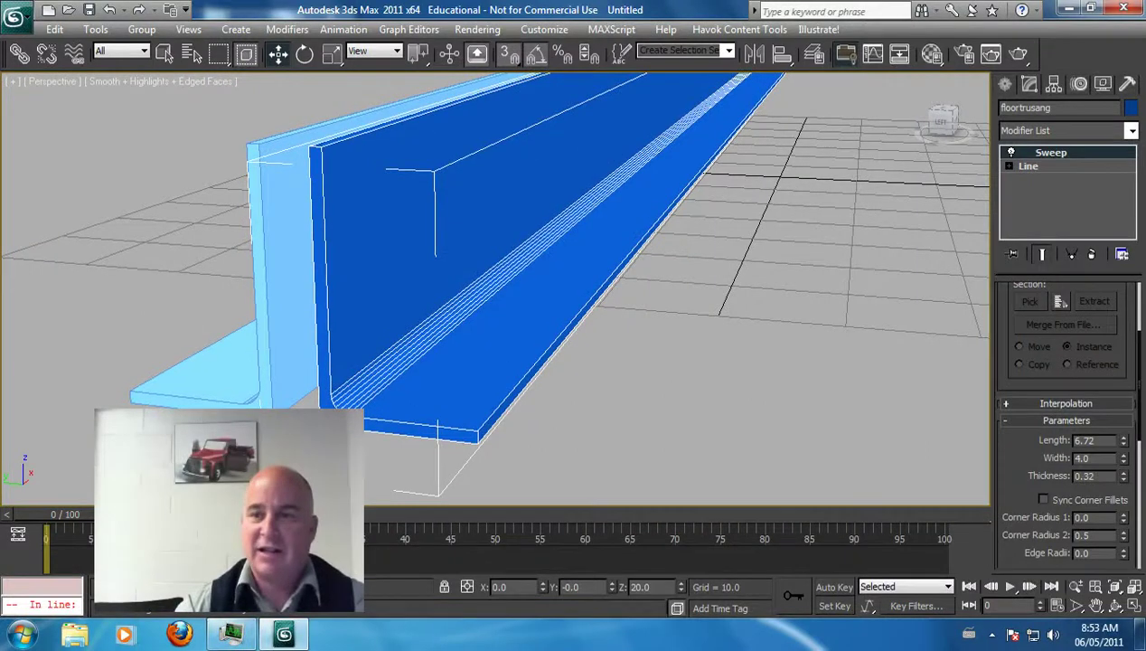
middle_click_drag(533, 335, 614, 303)
scroll(495, 289, "down", 4)
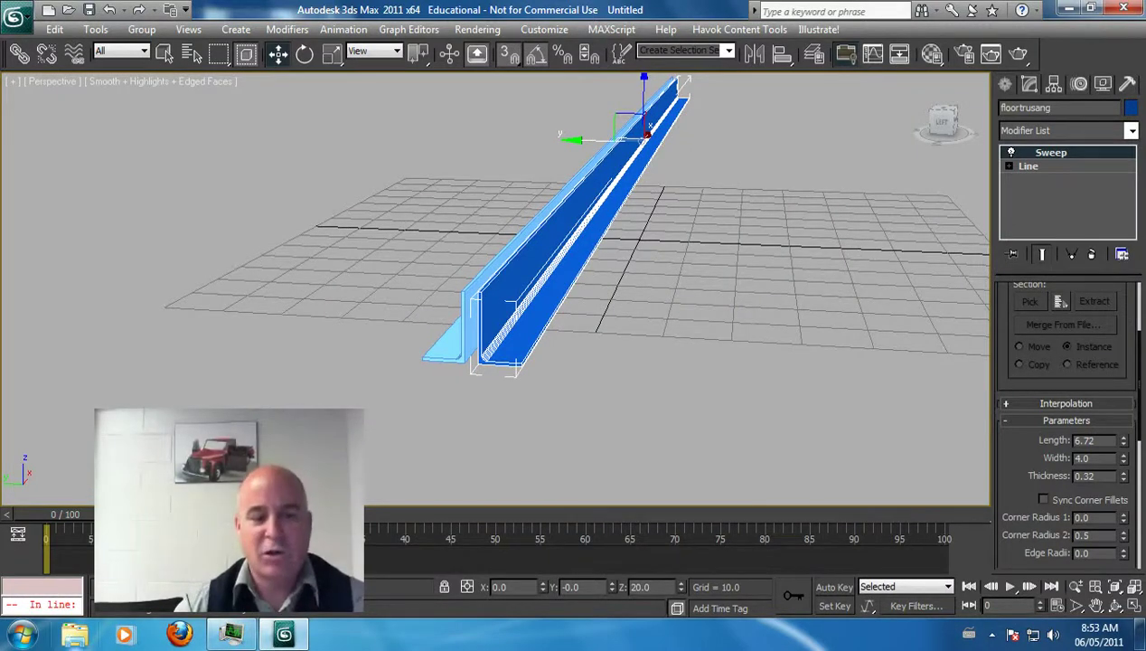
Step: Switch to Windows Explorer and open Wtc_floor_truss_system.png from the instructor's Assign_Out\3DEnvSpring2011 folder on the Assignments drive
left_click(75, 635)
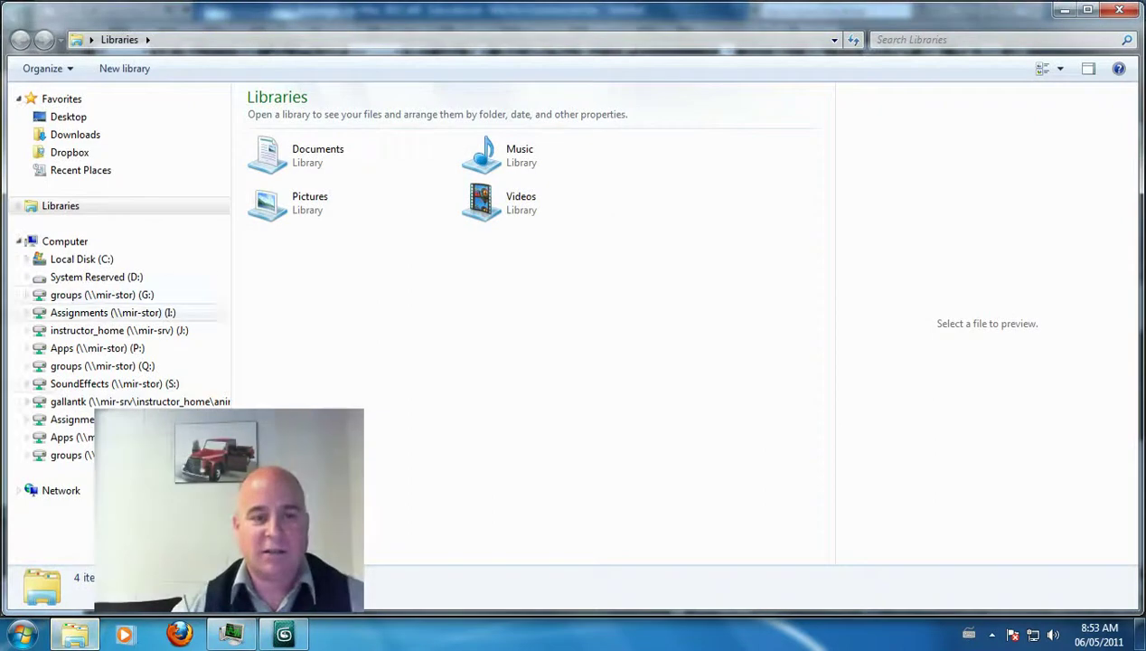
left_click(112, 311)
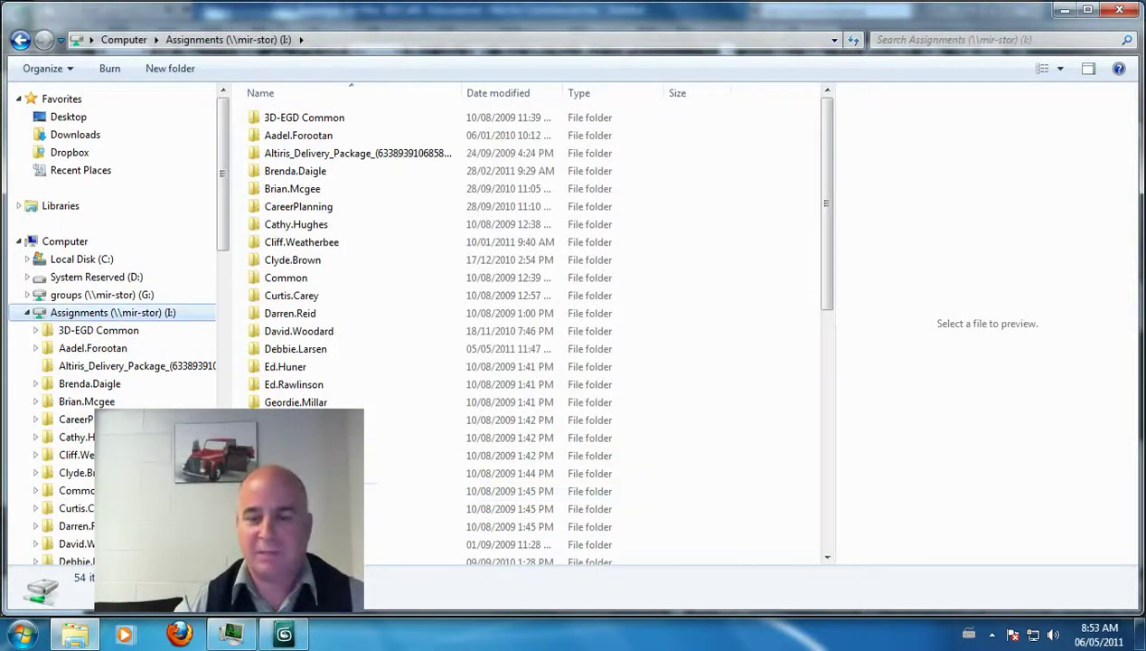
left_click(826, 434)
left_click(293, 130)
double_click(294, 130)
left_click(287, 133)
double_click(288, 133)
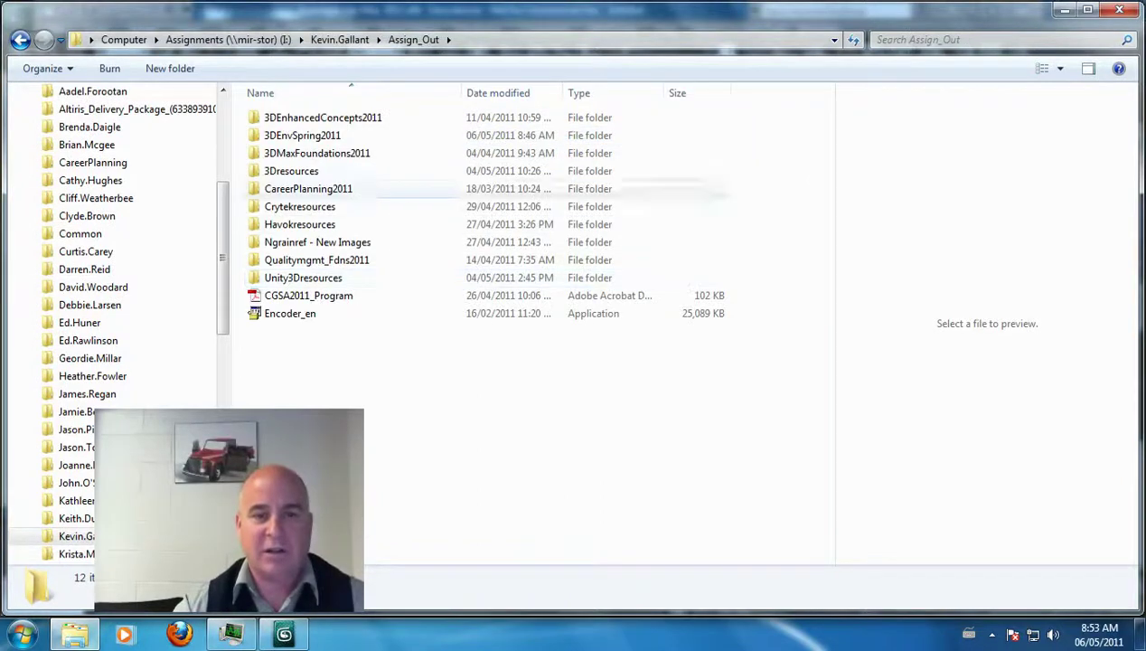
double_click(302, 135)
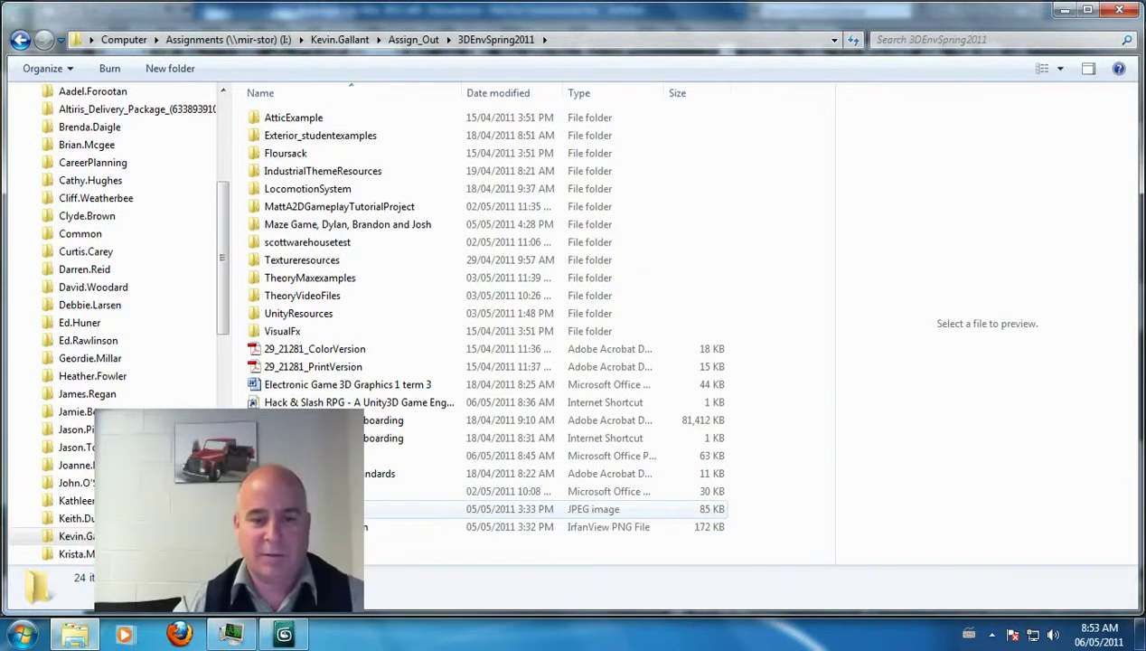
double_click(416, 526)
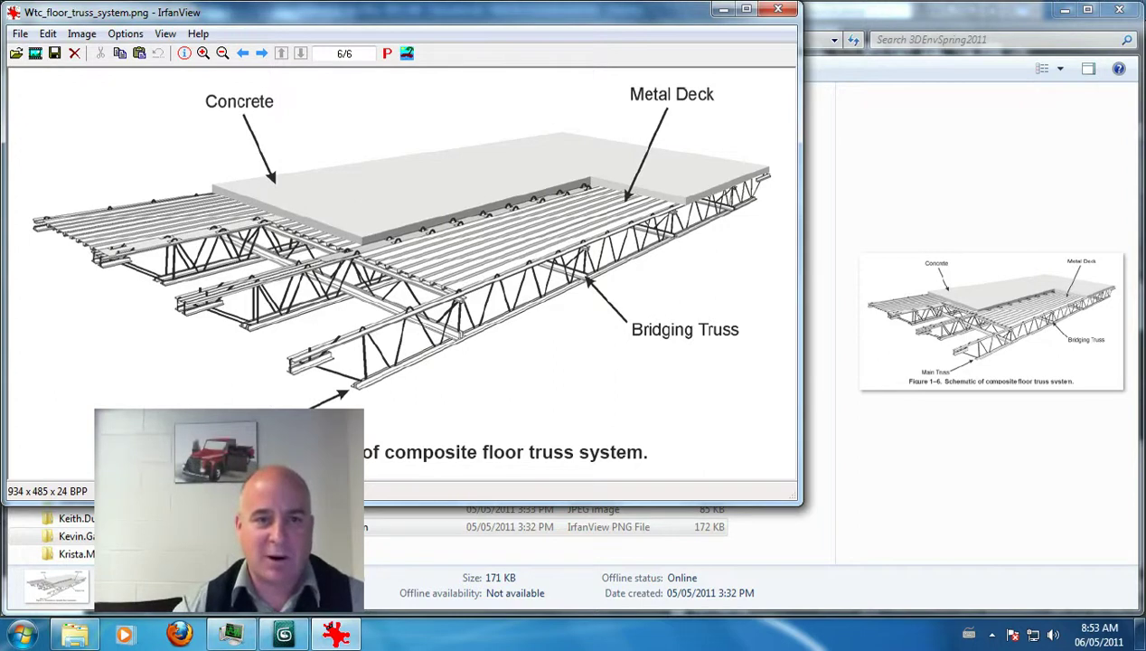
Step: Enlarge the floor truss image to examine the bridging truss construction, and return to the file folder
left_click(204, 53)
left_click(204, 53)
left_click(204, 54)
left_click(204, 54)
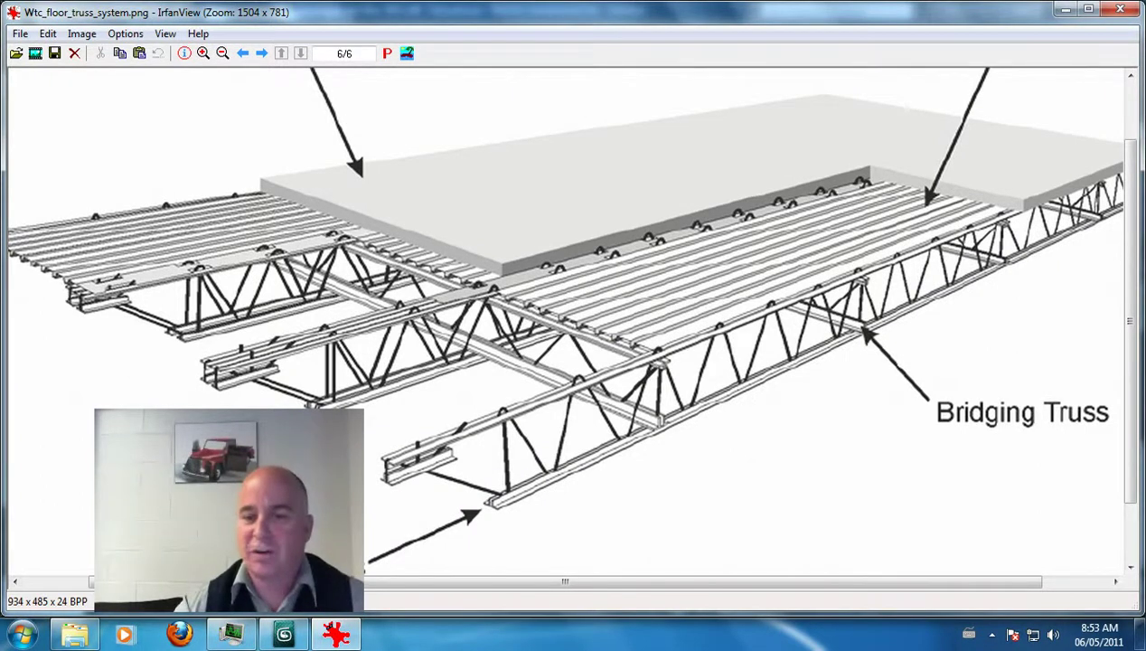
key("alt+Tab")
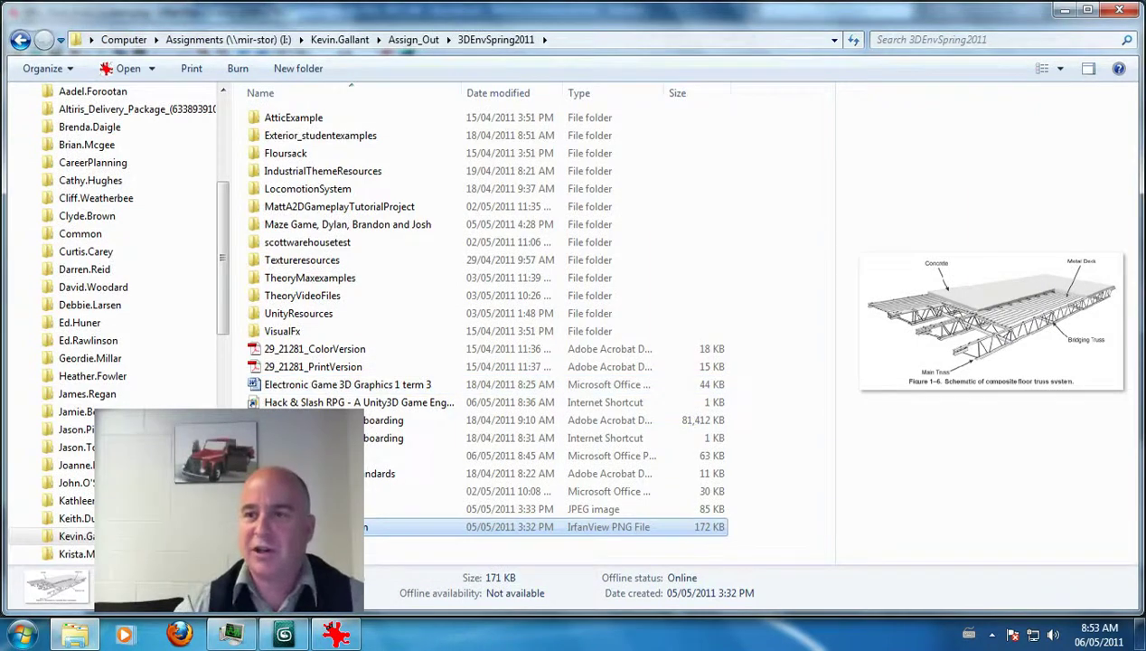
Step: Back in 3ds Max, mirror the dark blue angle beam across ZX as an instance with an offset of 16.994
key("alt+Tab")
key("alt+Tab")
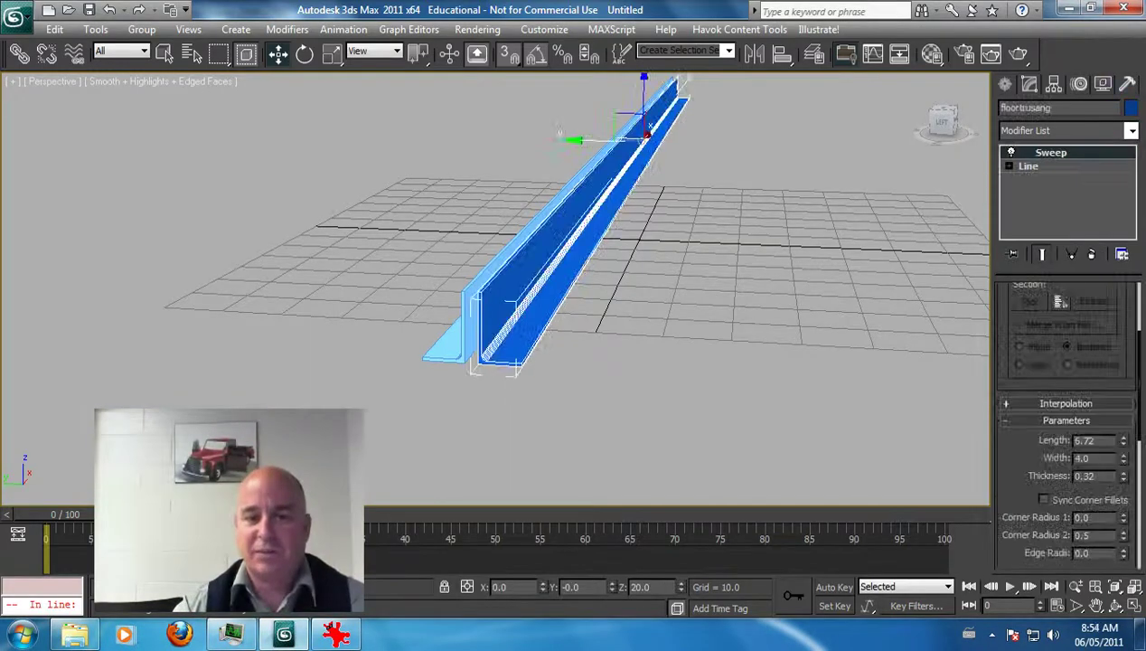
middle_click_drag(579, 298, 562, 326)
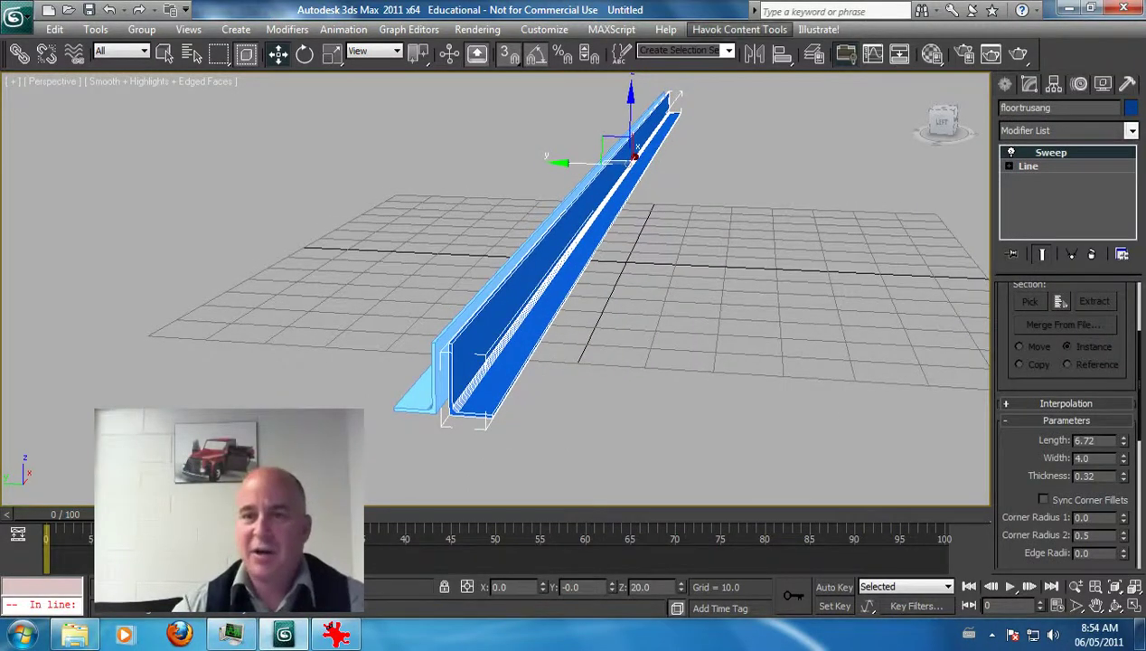
left_click(756, 54)
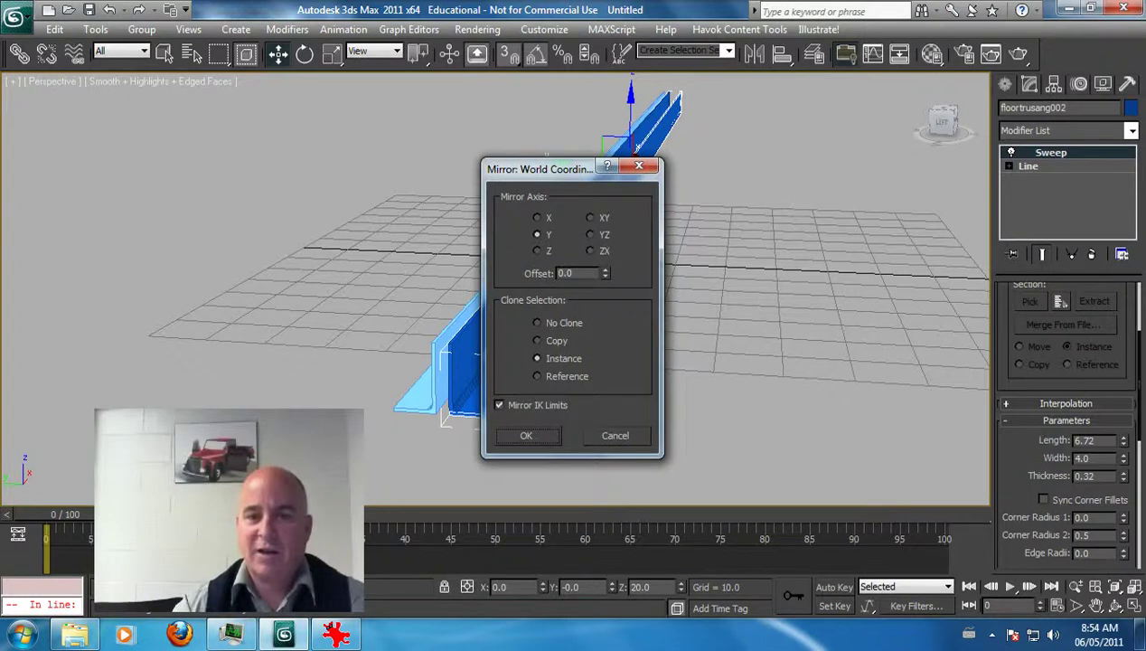
left_click_drag(591, 168, 874, 171)
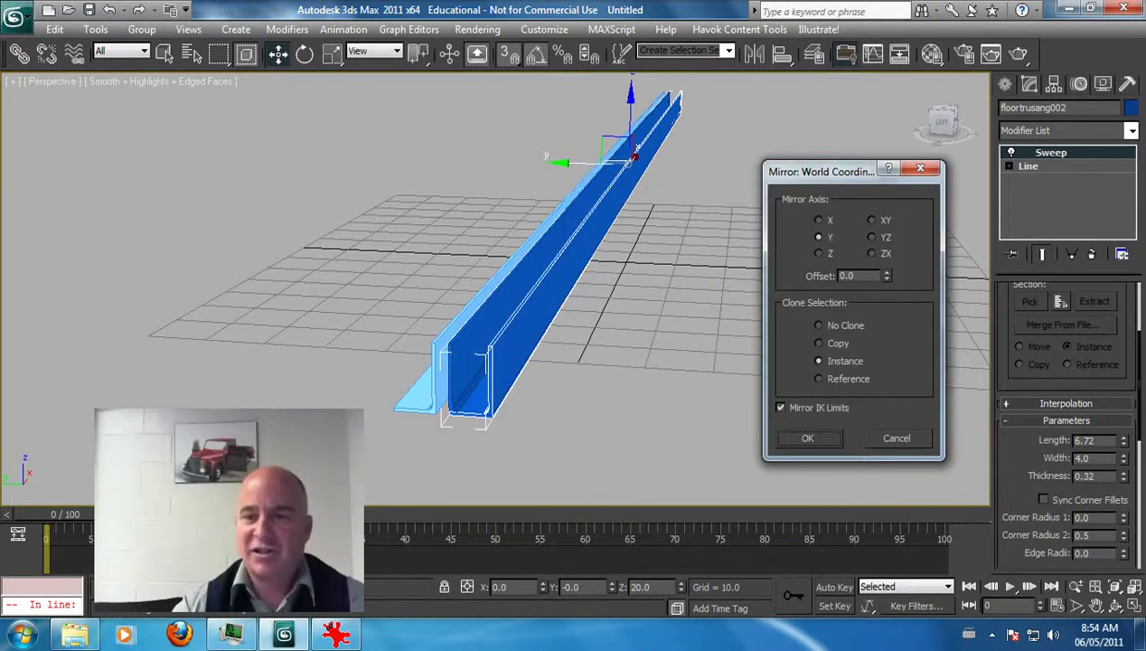
left_click_drag(886, 275, 886, 251)
left_click(872, 237)
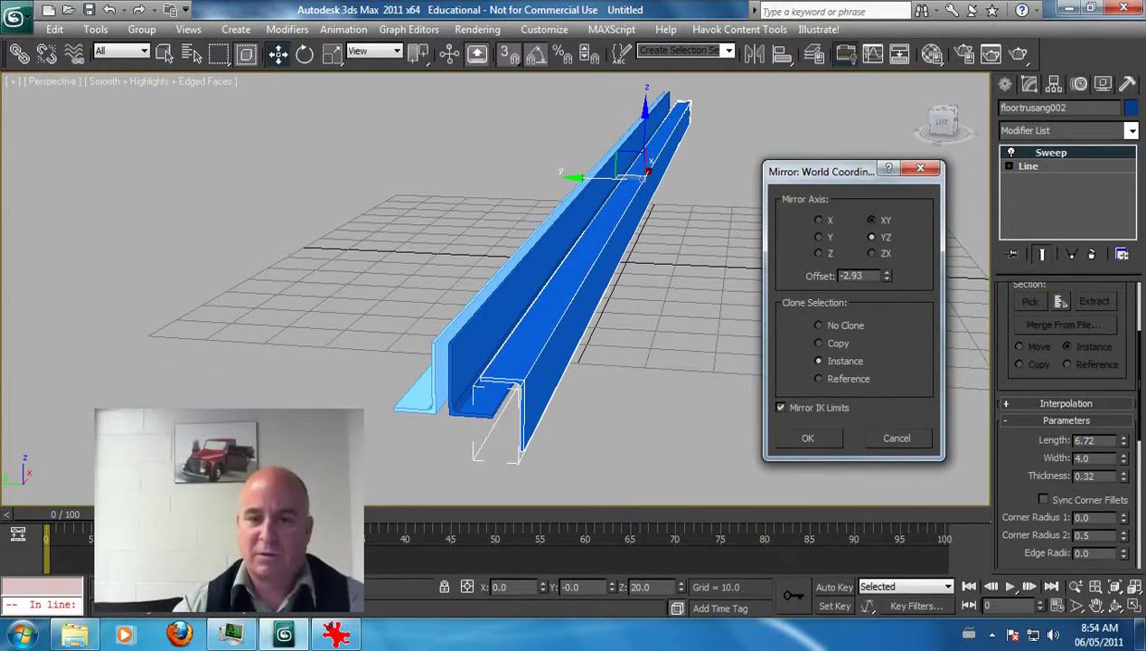
left_click(871, 220)
left_click(871, 253)
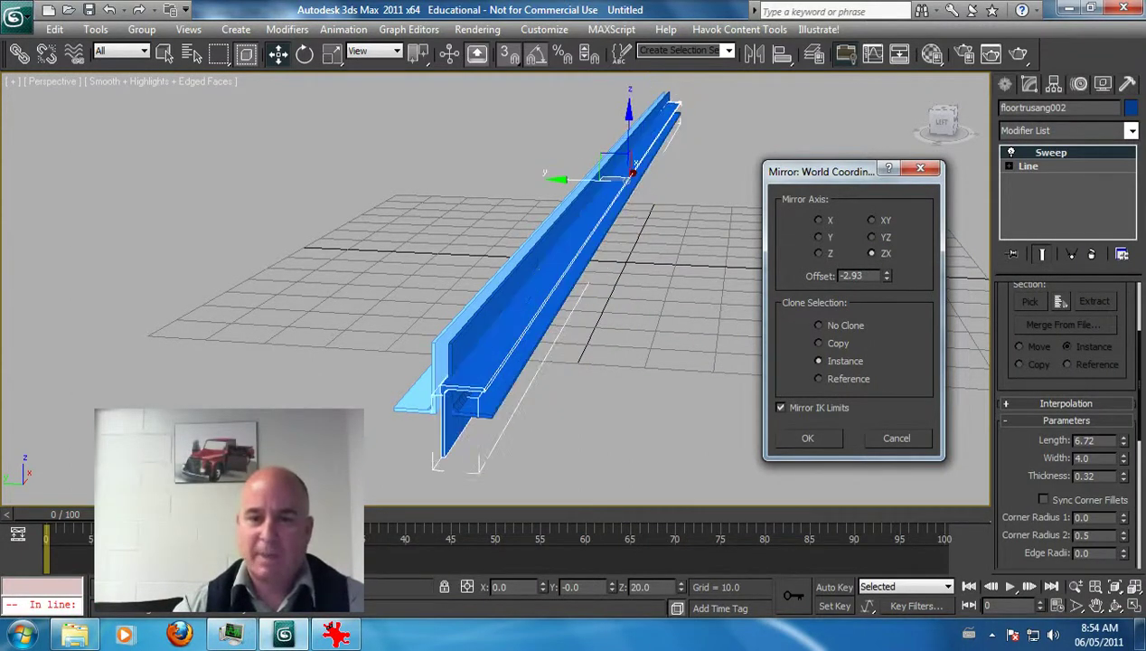
left_click_drag(886, 279, 886, 252)
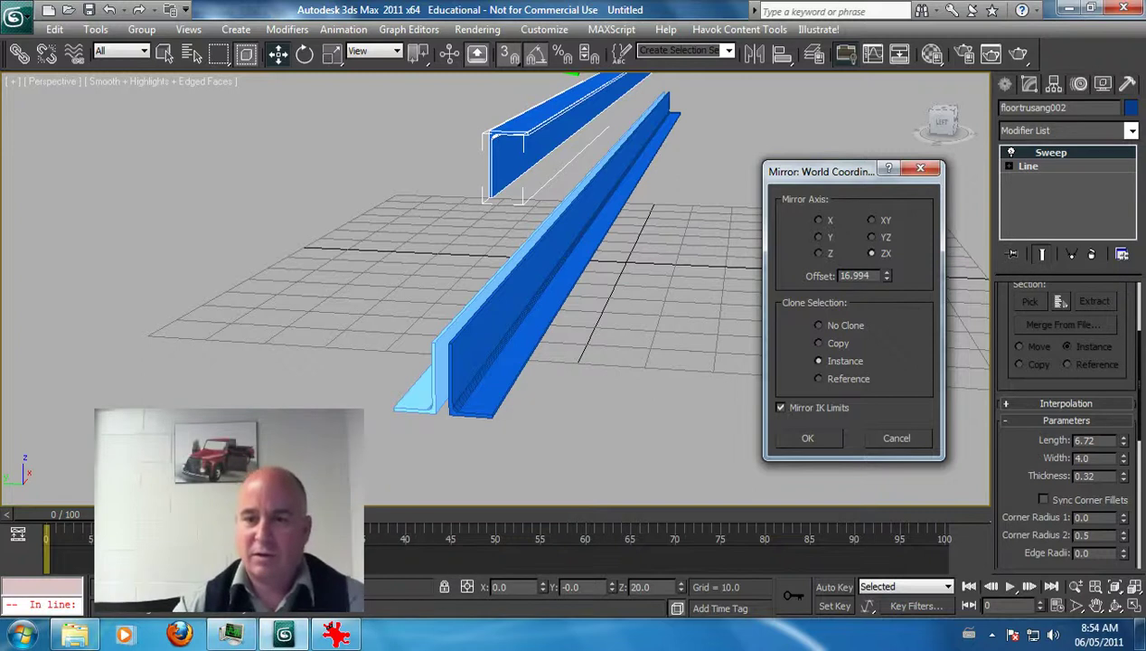
left_click(806, 437)
Step: Move the mirrored dark blue beam above the original pair, to about X -14.381 and Z 48.609
key("z")
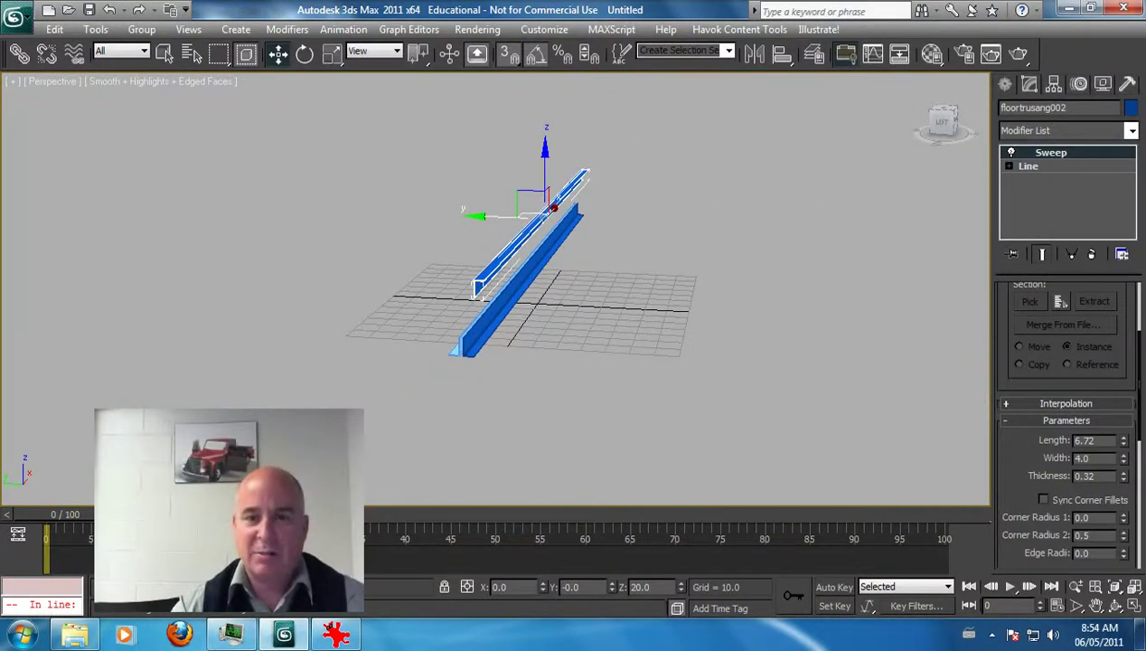
left_click_drag(550, 197, 533, 264)
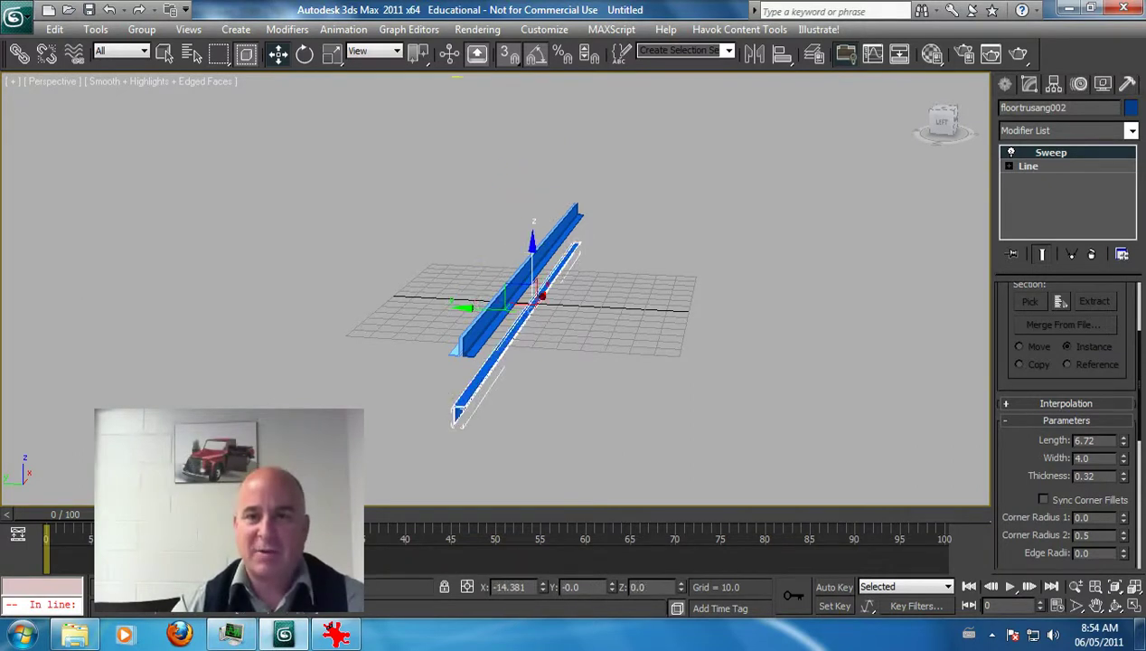
left_click(511, 54)
left_click_drag(533, 257, 533, 151)
scroll(456, 287, "up", 8)
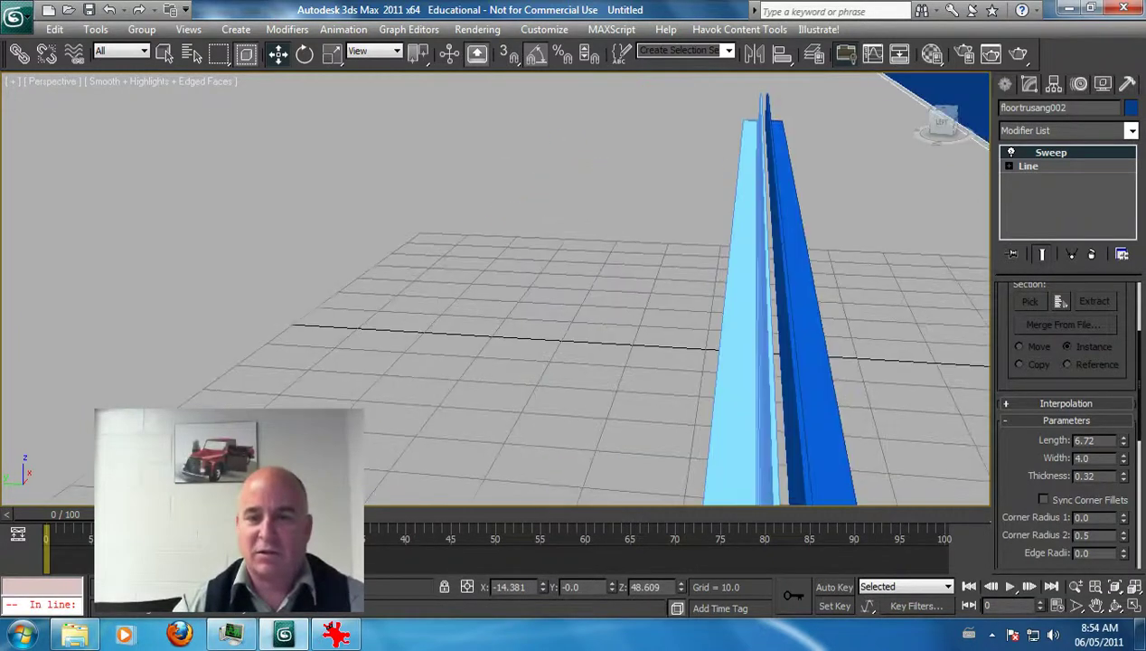
scroll(456, 287, "down", 3)
middle_click_drag(457, 288, 506, 256)
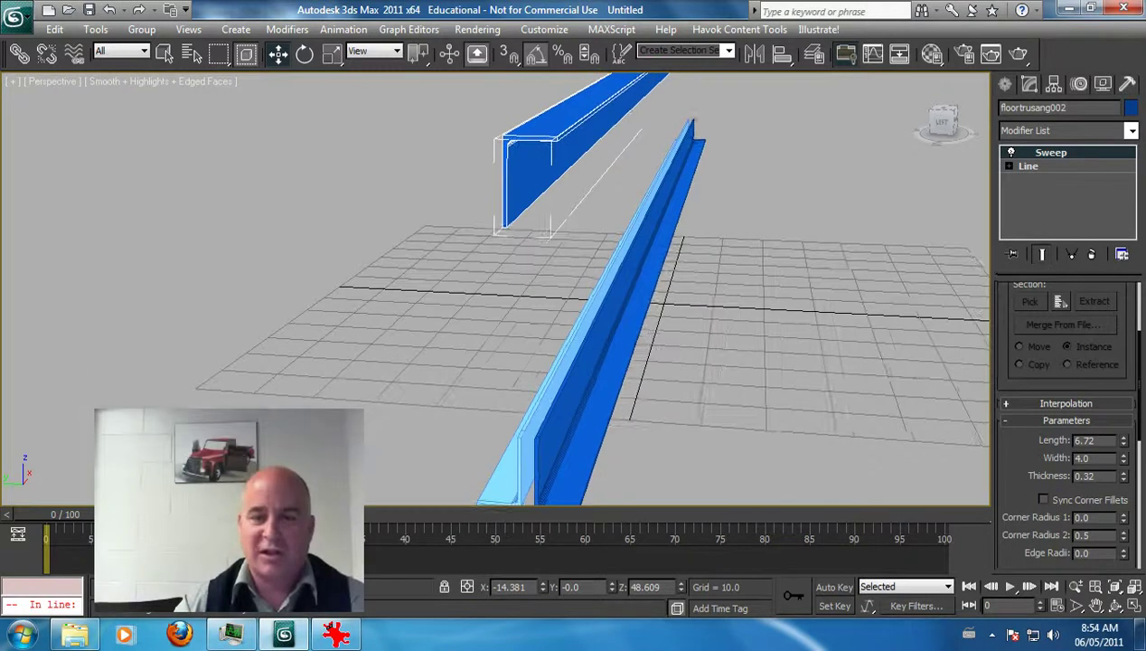
Step: Mirror the light blue angle beam across ZX as an instance, offset from the original
left_click(580, 338)
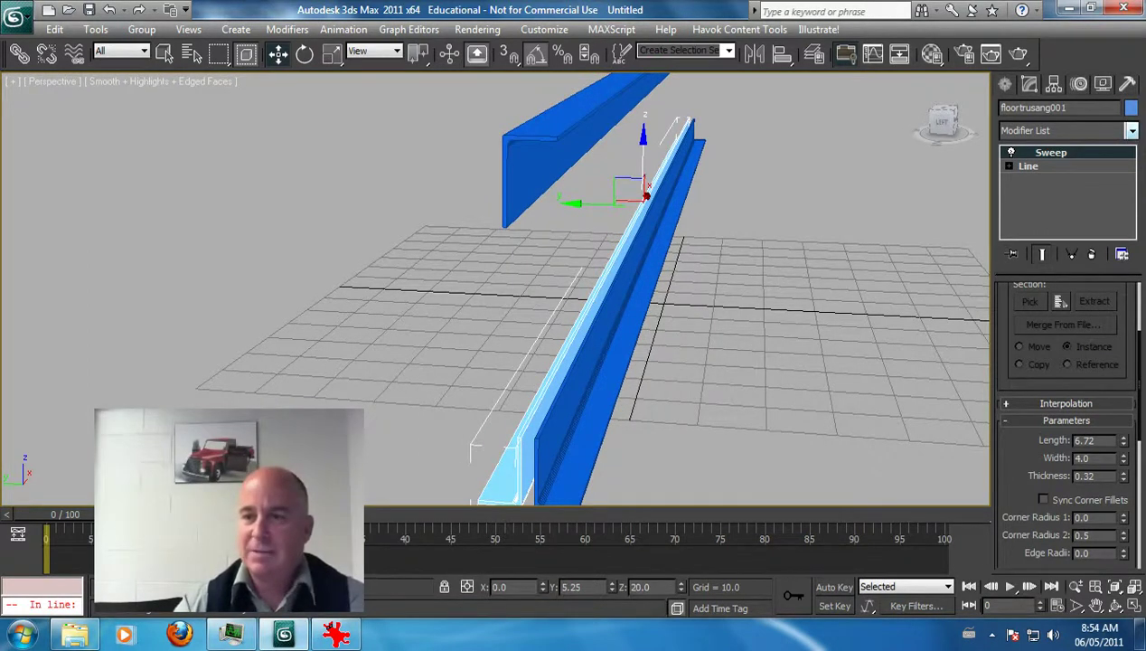
left_click(753, 53)
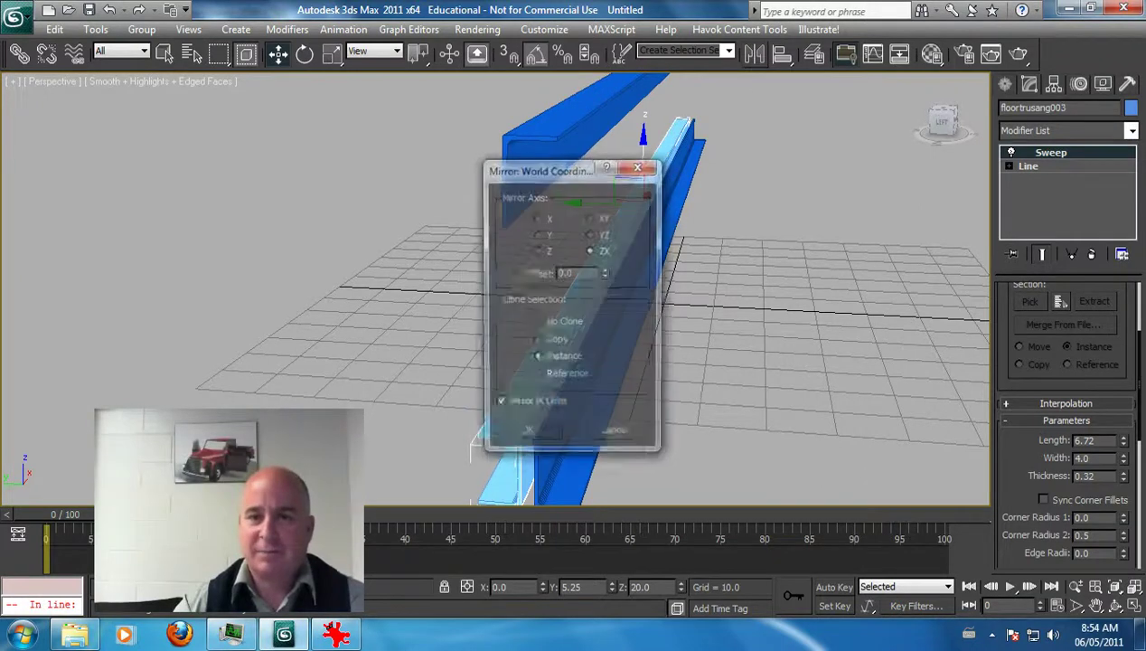
mouse_move(605, 272)
left_mouse_down()
mouse_move(606, 195)
mouse_move(605, 264)
left_mouse_up()
left_click(525, 436)
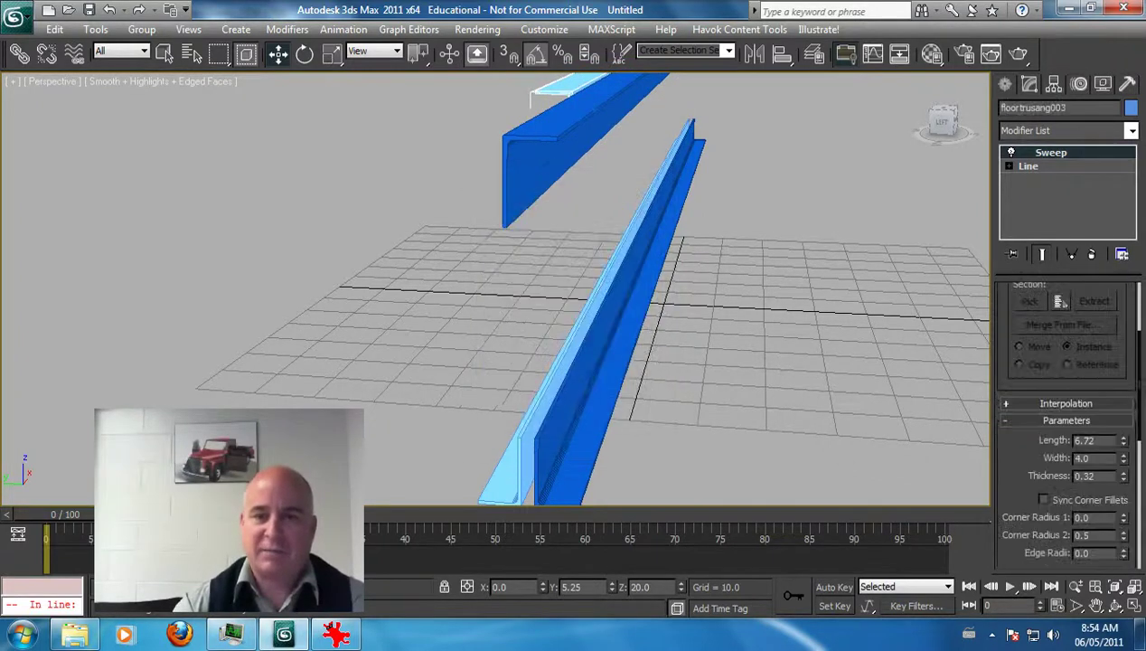
Step: Move the mirrored light blue beam in beside the upper dark blue beam to form the upper pair, and clear the selection
middle_click_drag(578, 316, 506, 339, "alt")
scroll(542, 316, "down", 4)
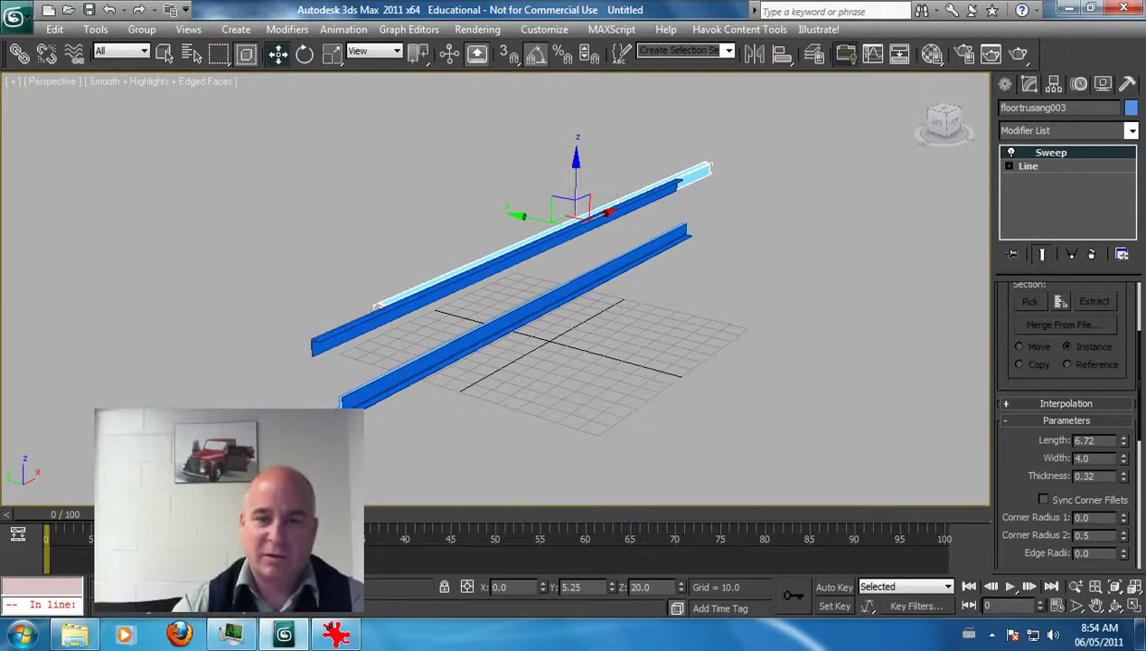
left_click_drag(610, 209, 560, 232)
middle_click_drag(560, 233, 599, 236, "alt")
left_click_drag(150, 217, 243, 281)
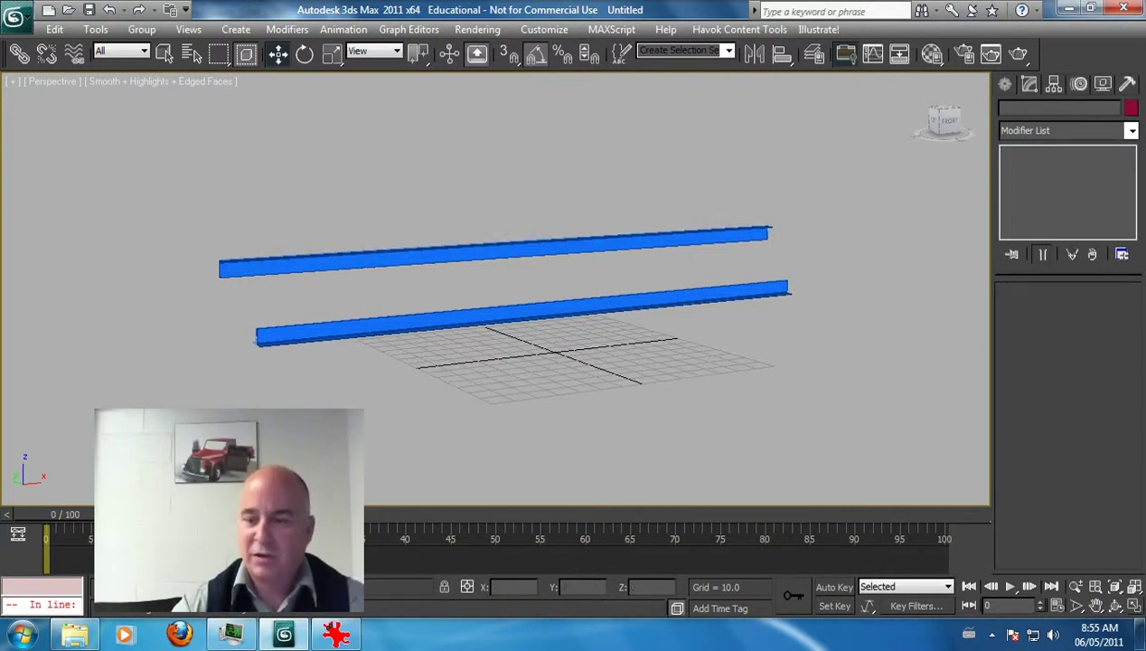
Step: In the Front view, move both upper beams along X until their ends line up with the lower pair
left_click(1134, 605)
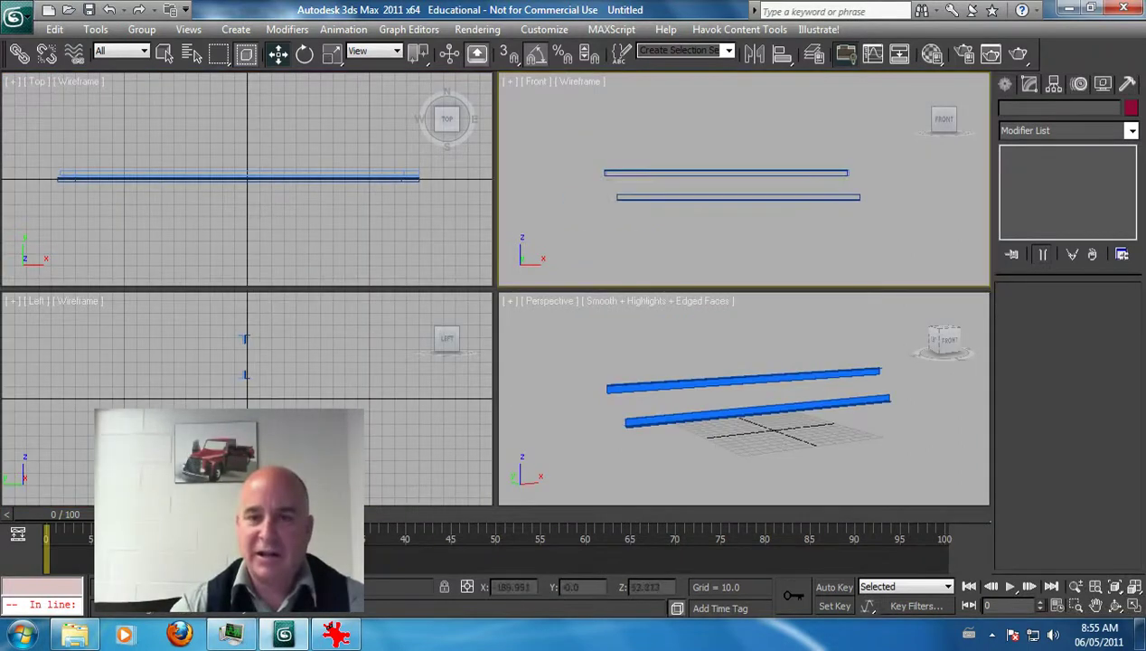
left_click_drag(568, 153, 862, 184)
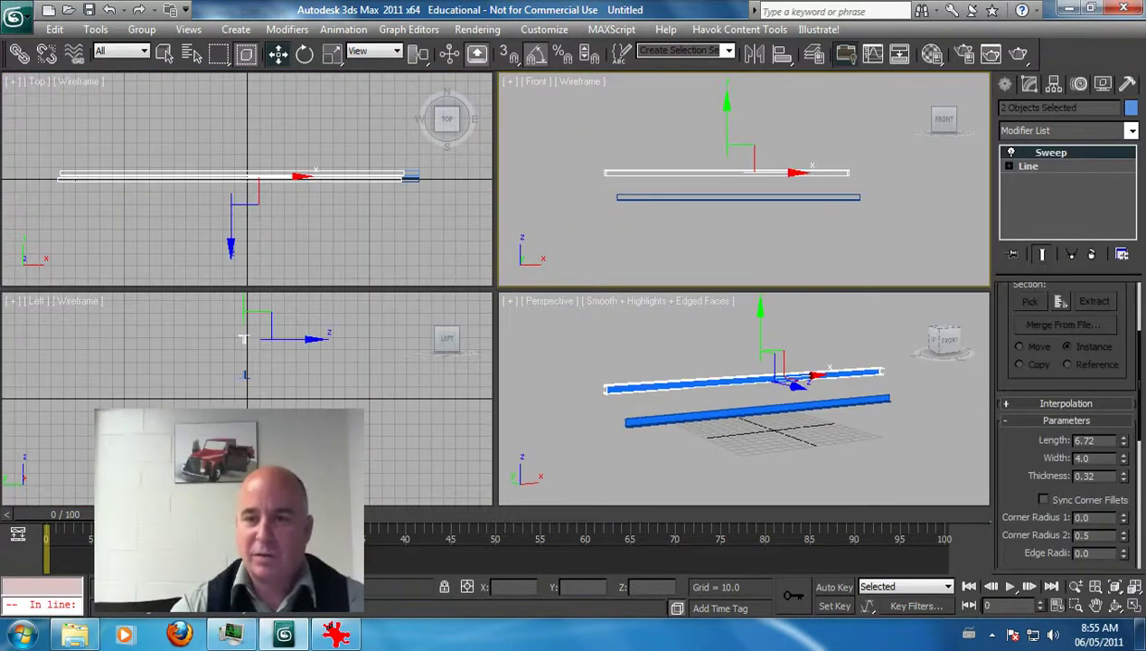
left_click_drag(786, 172, 798, 172)
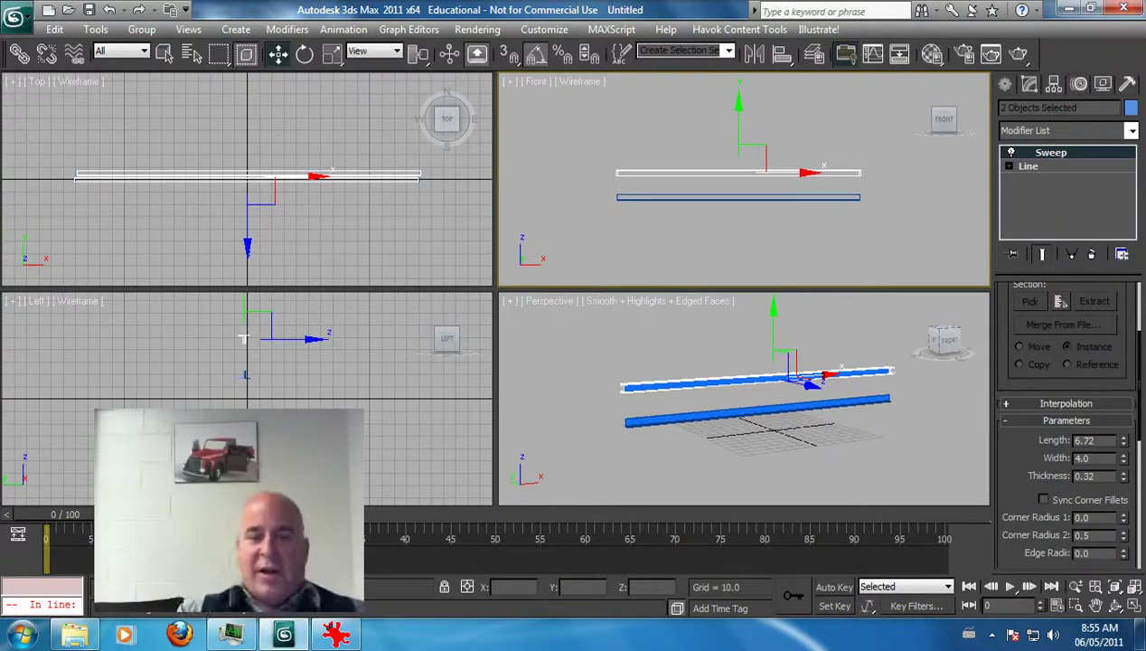
scroll(768, 398, "up", 3)
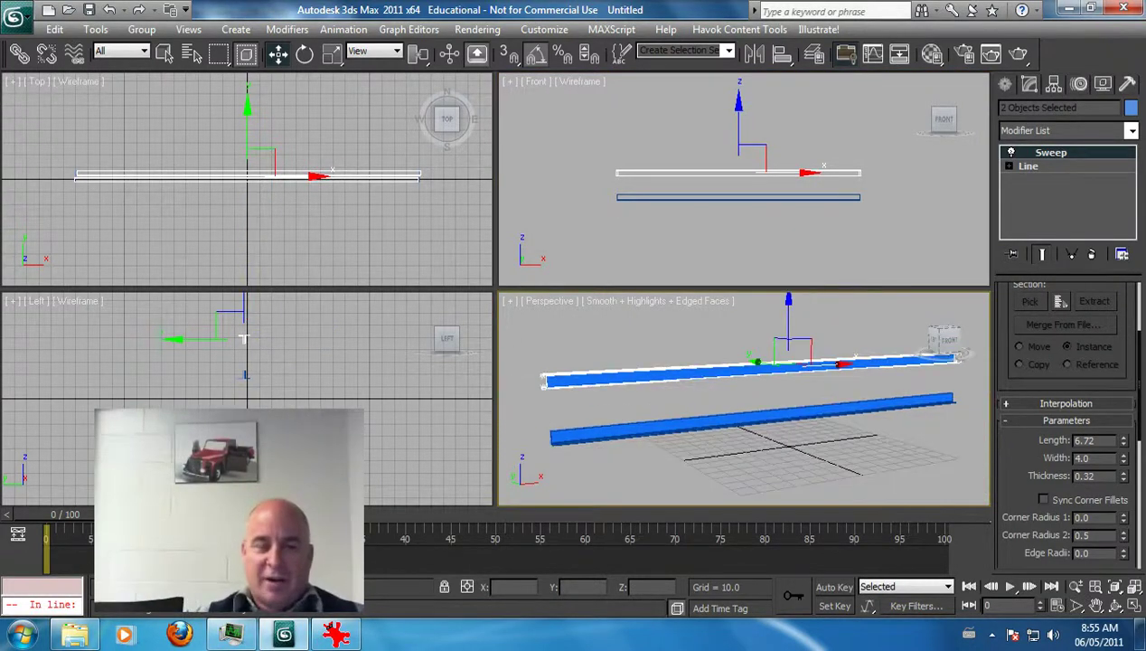
Step: Check the floor truss reference image, and save the scene as basefloortruss.max in the project's scenes folder
key("alt+Tab")
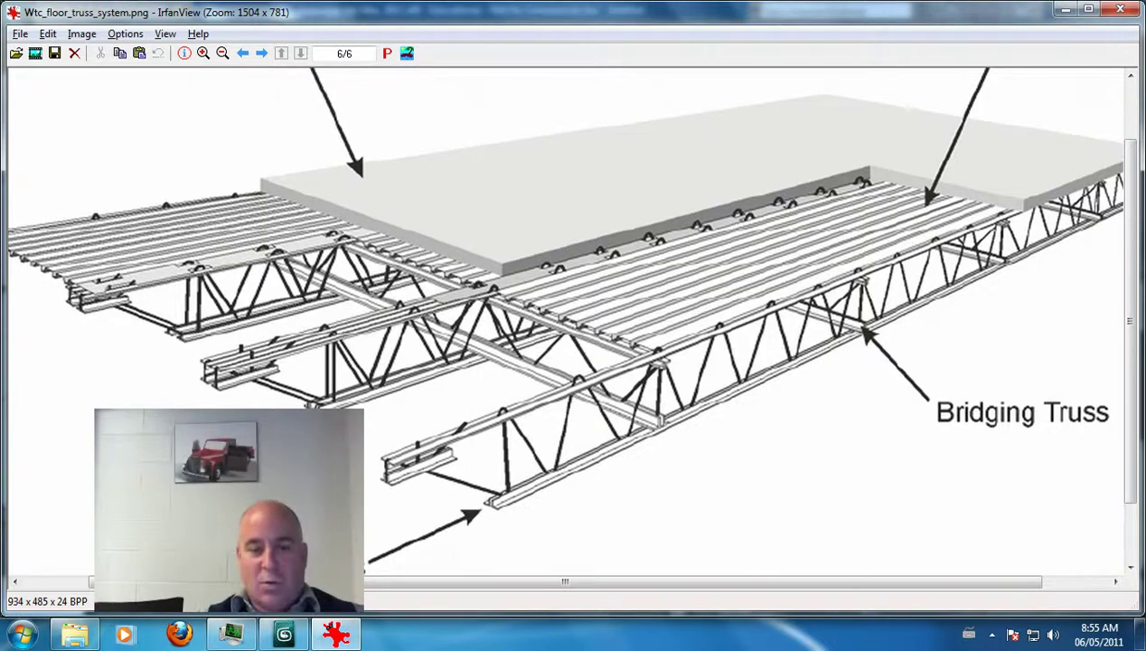
key("alt+Tab")
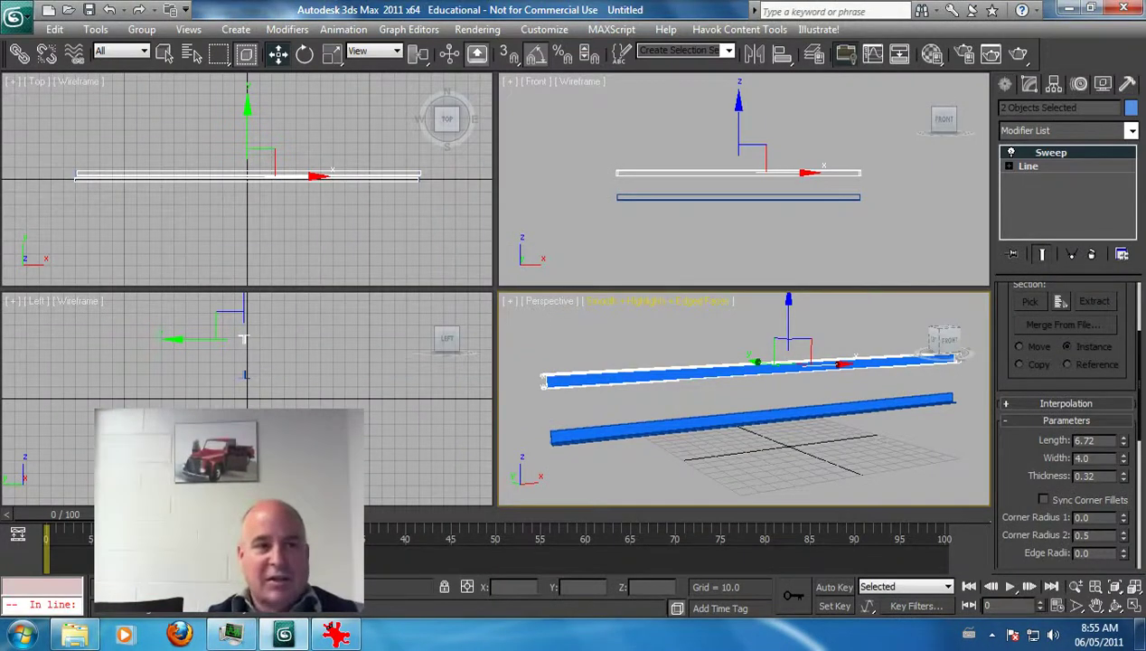
left_click(15, 16)
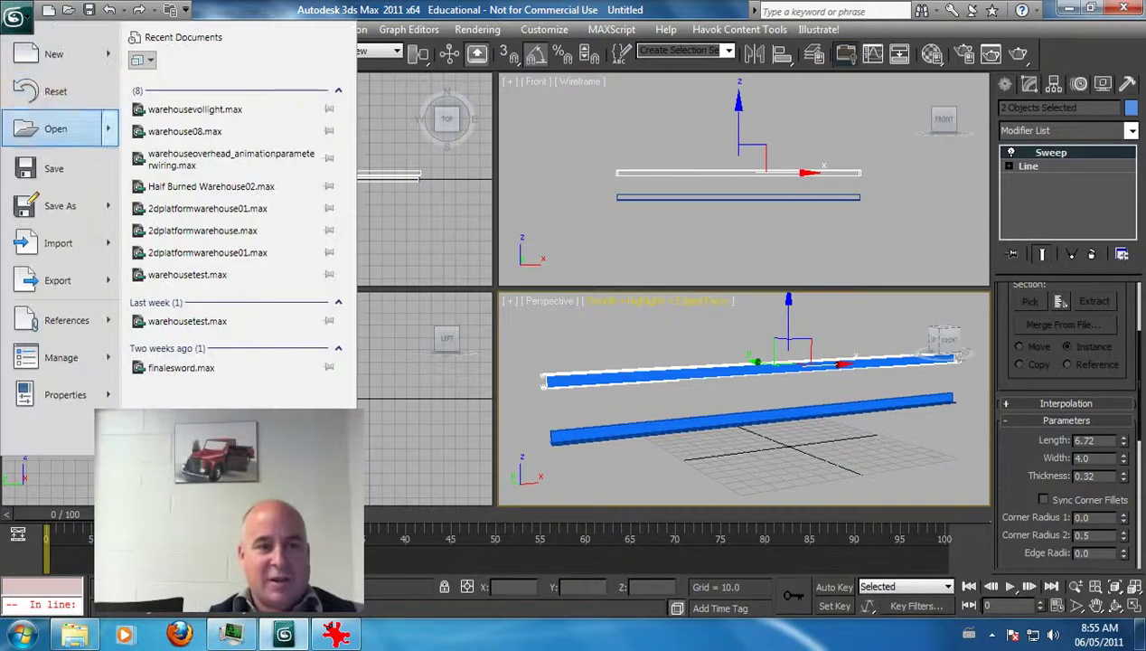
left_click(56, 204)
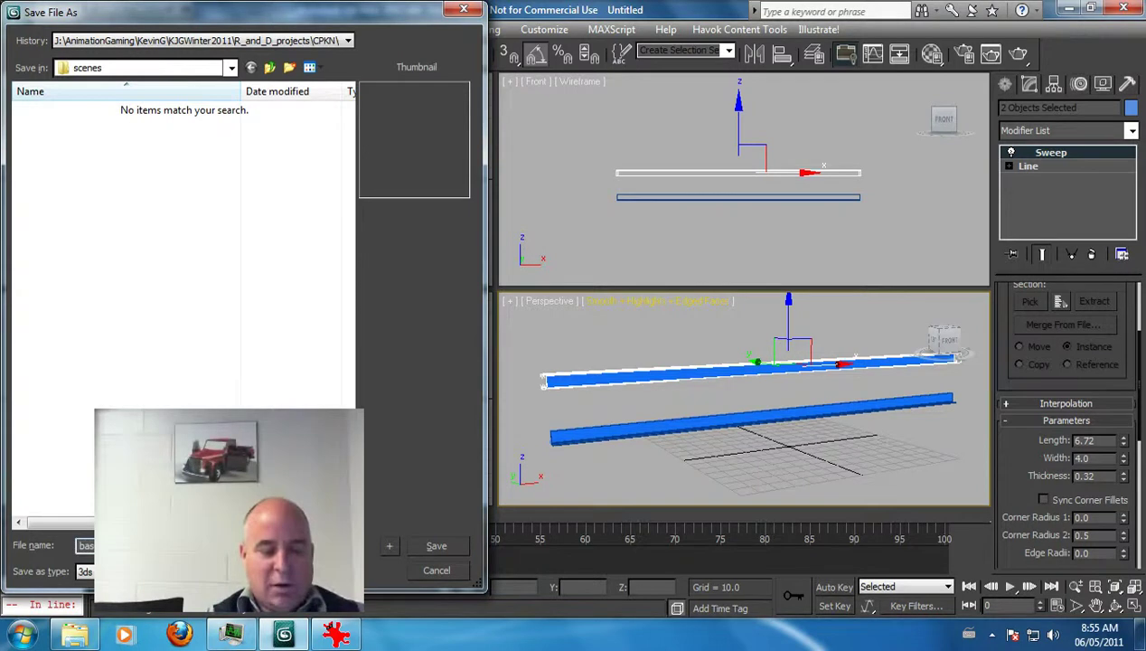
key("Return")
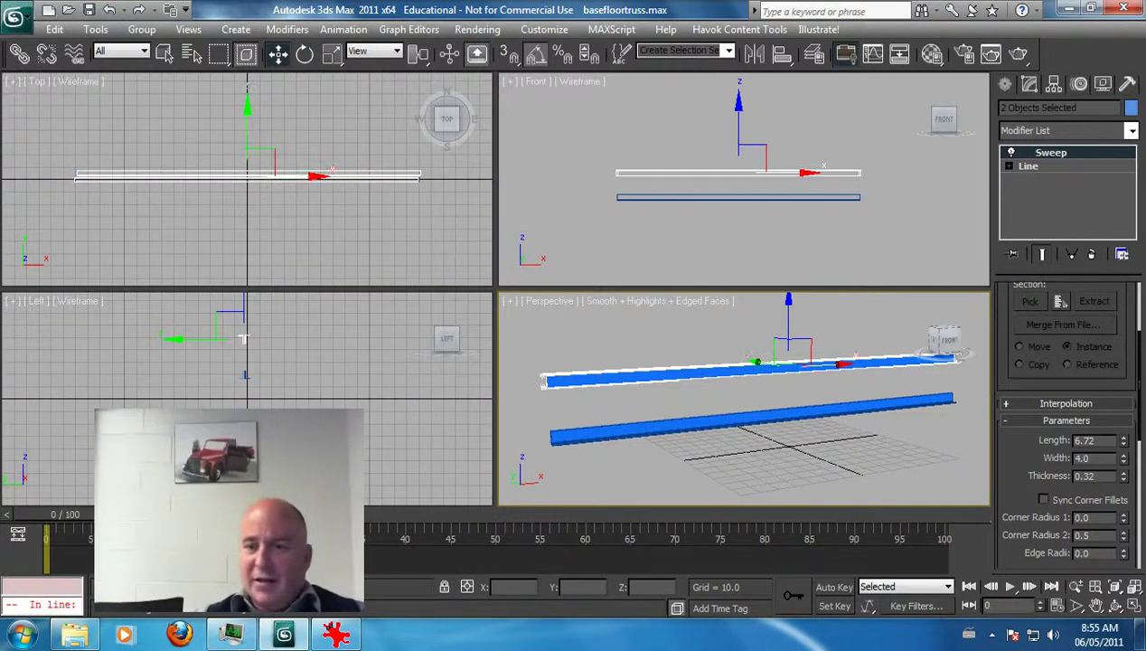
Step: Lengthen the instanced beams by moving the upper Lines' near end vertices outward along X, and return to the Sweep level
scroll(743, 398, "down", 2)
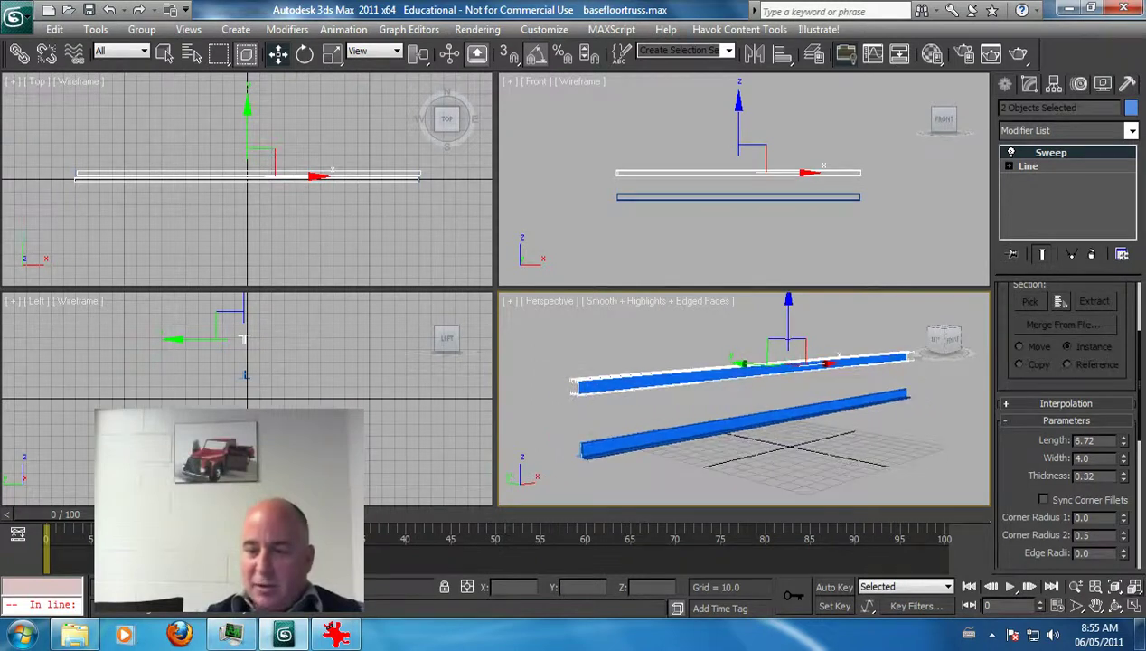
key("alt+w")
scroll(534, 272, "down", 3)
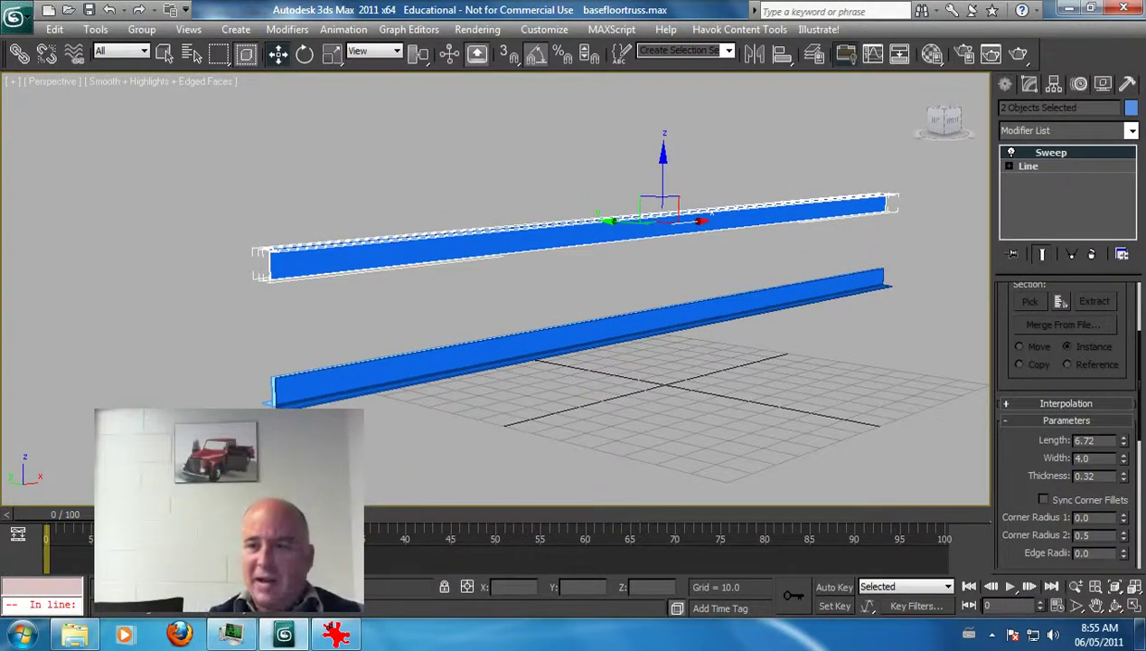
left_click(1009, 166)
left_click(1039, 180)
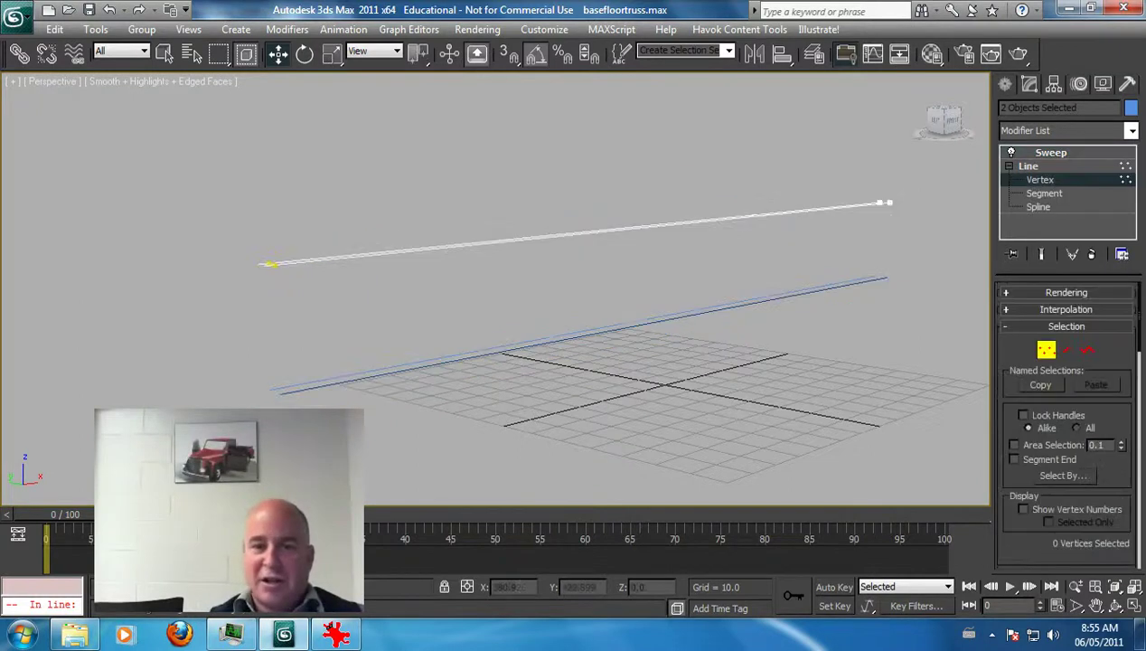
left_click_drag(211, 226, 219, 261)
left_click(1028, 166)
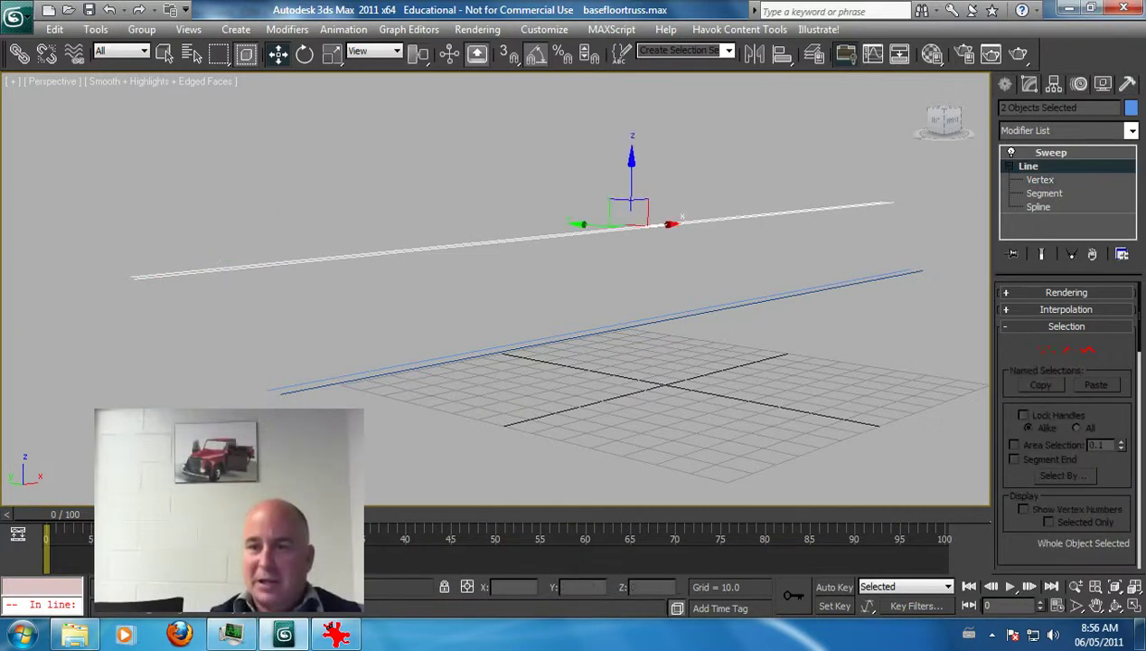
left_click(1051, 153)
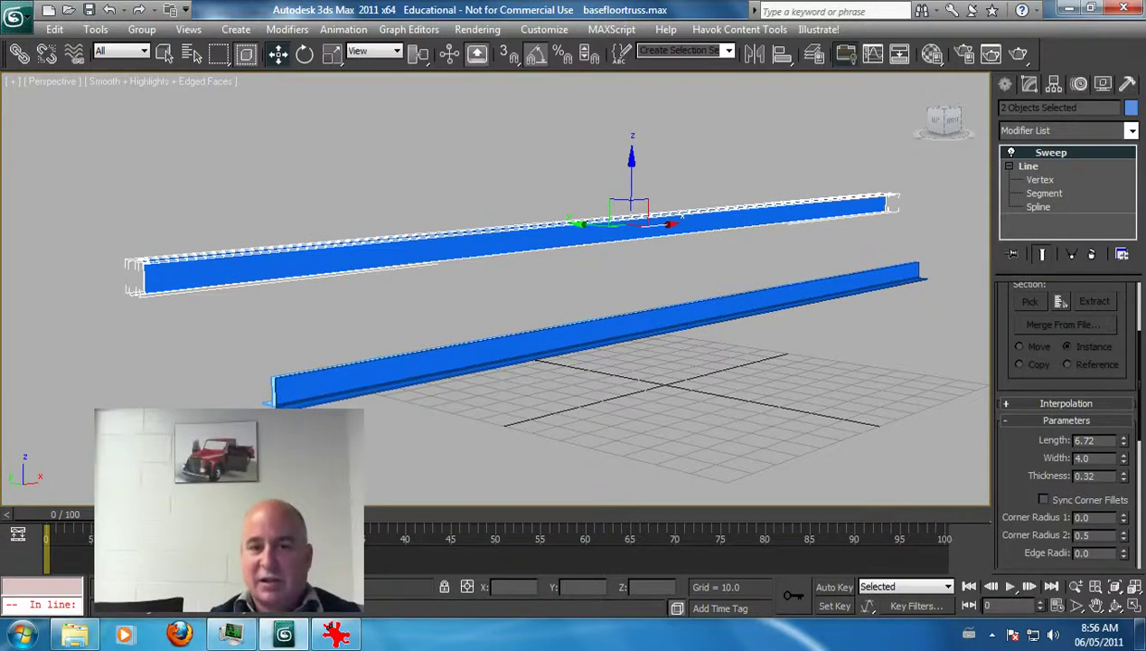
Step: Move the two selected upper beams about 12.8 units along X relative to the lower pair
left_click_drag(657, 224, 684, 221)
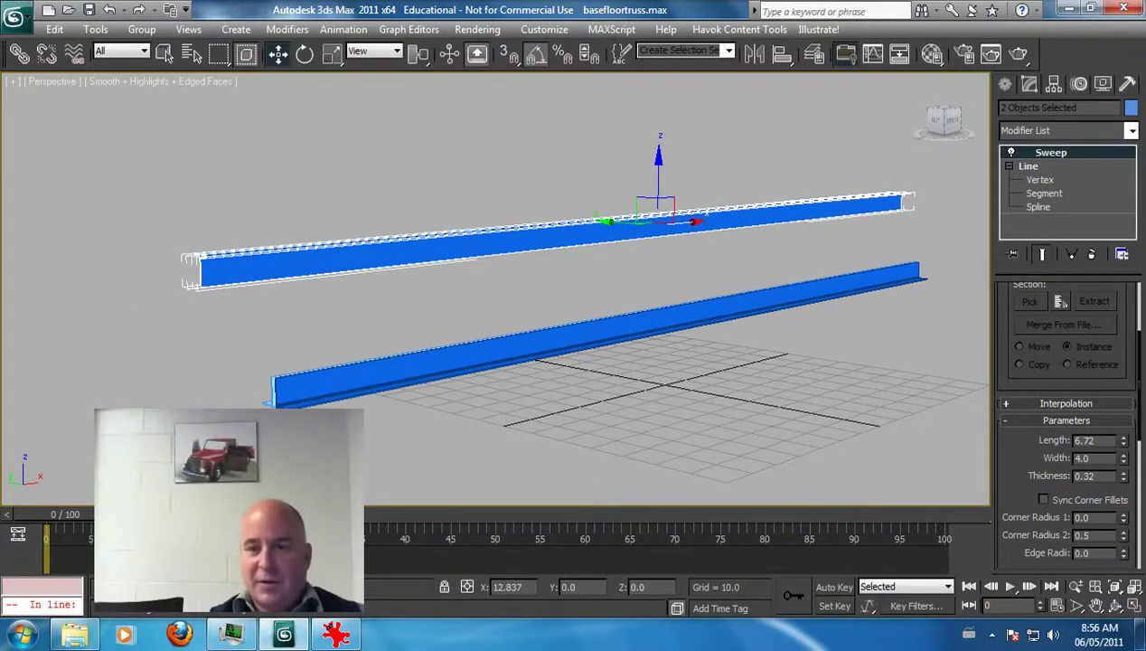
scroll(670, 217, "up", 2)
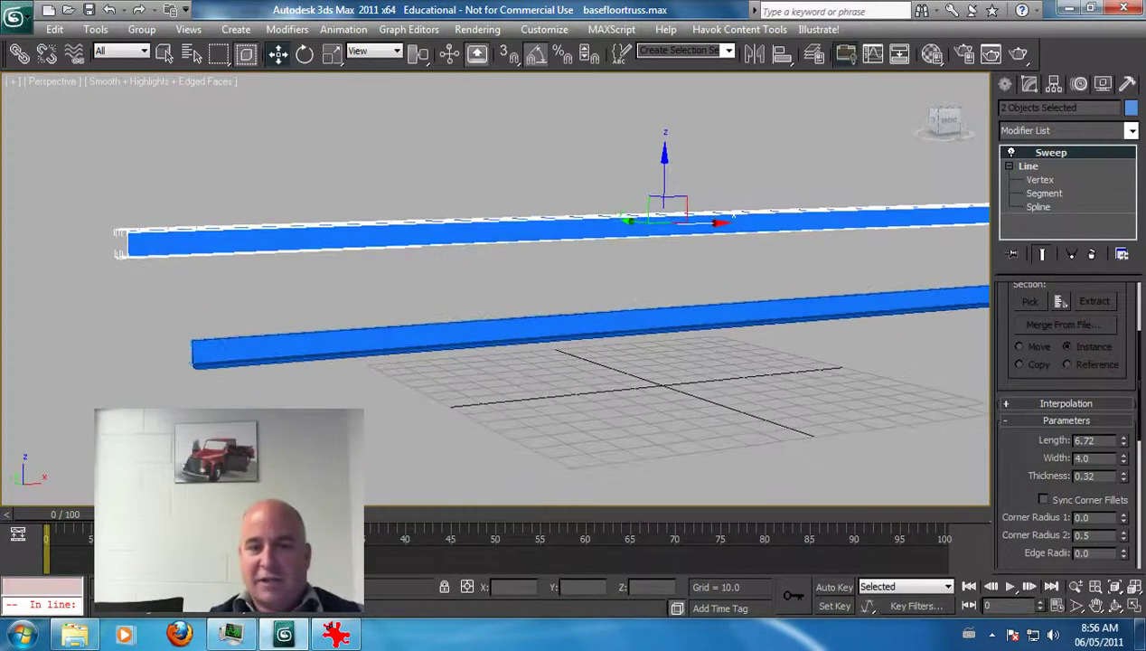
mouse_move(671, 217)
middle_mouse_down("alt")
mouse_move(703, 220)
mouse_move(682, 218)
middle_mouse_up("alt")
Step: In the Front view, draw a five-segment zigzag Line between the upper and lower chords, following the web pattern in the floor truss reference image
left_click(1131, 604)
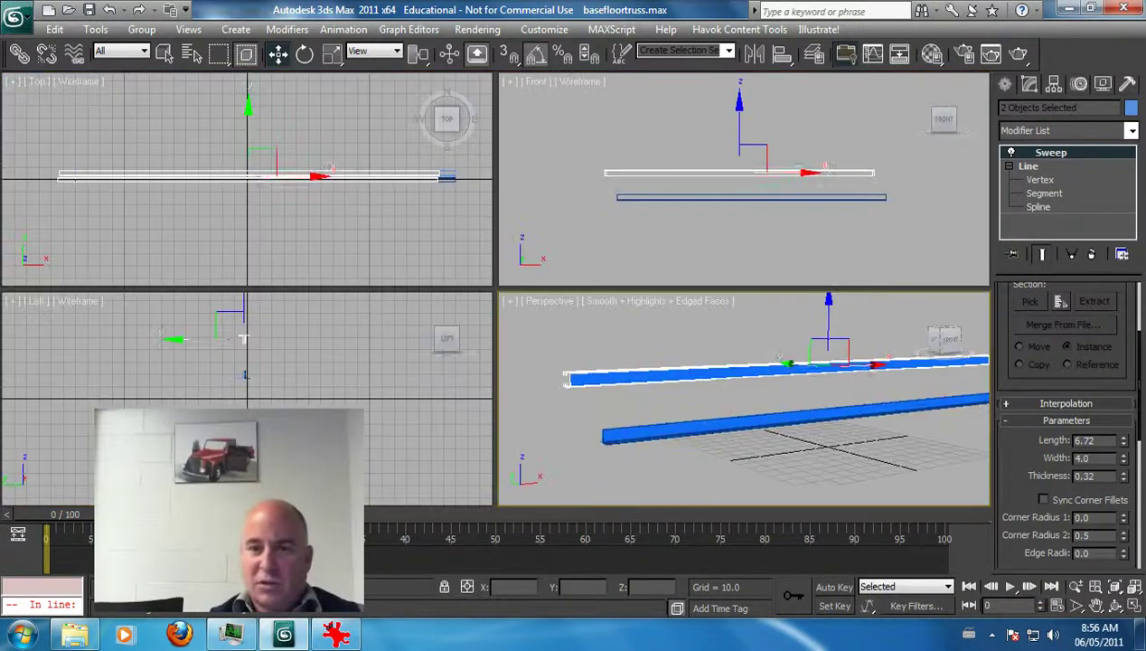
scroll(700, 171, "up", 4)
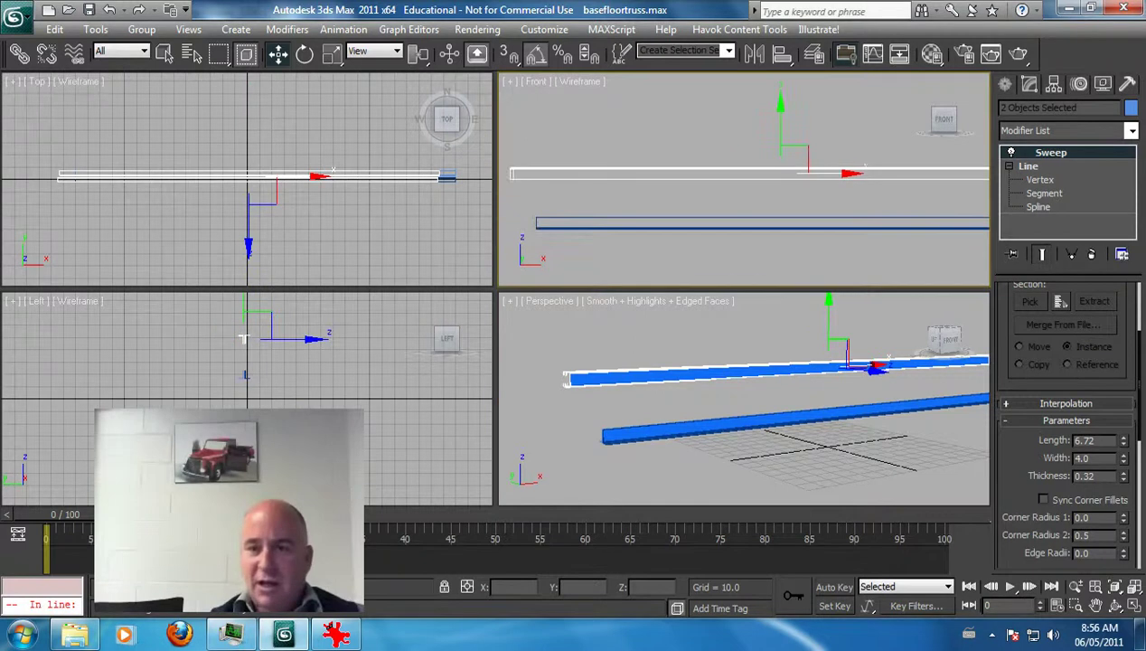
left_click(1131, 604)
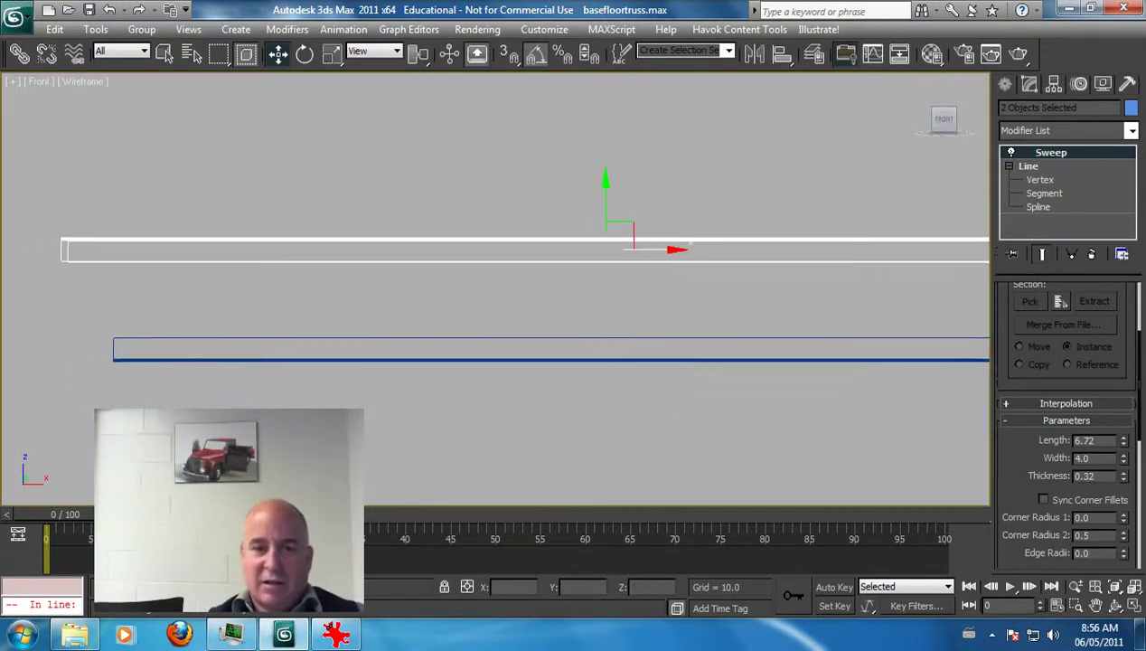
left_click(1005, 84)
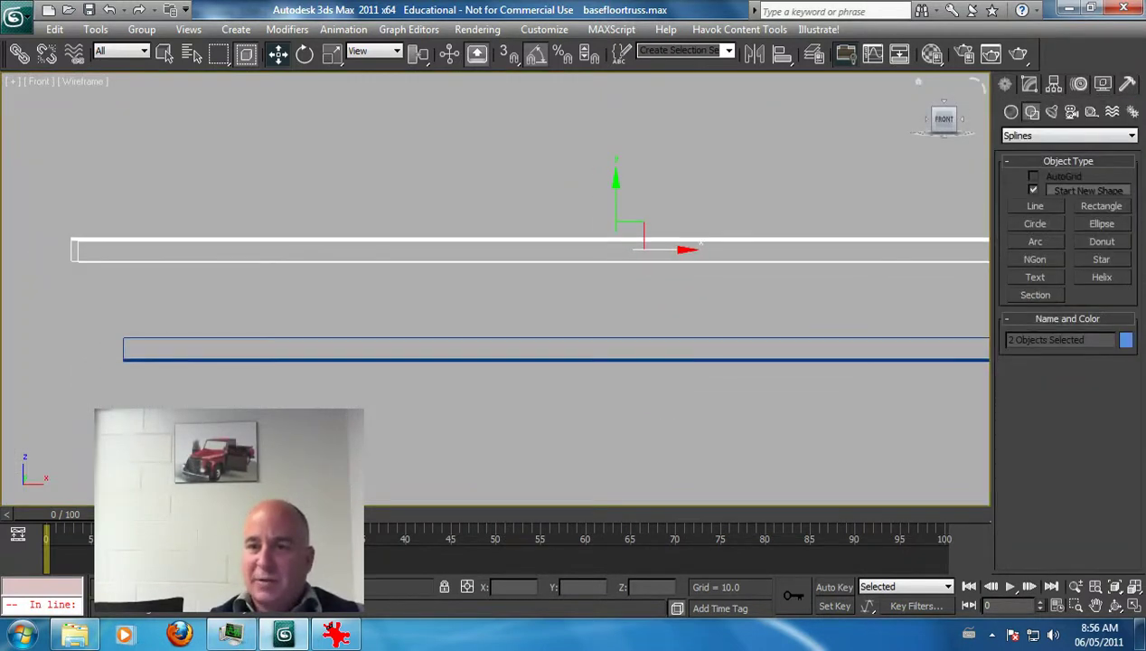
left_click(1035, 206)
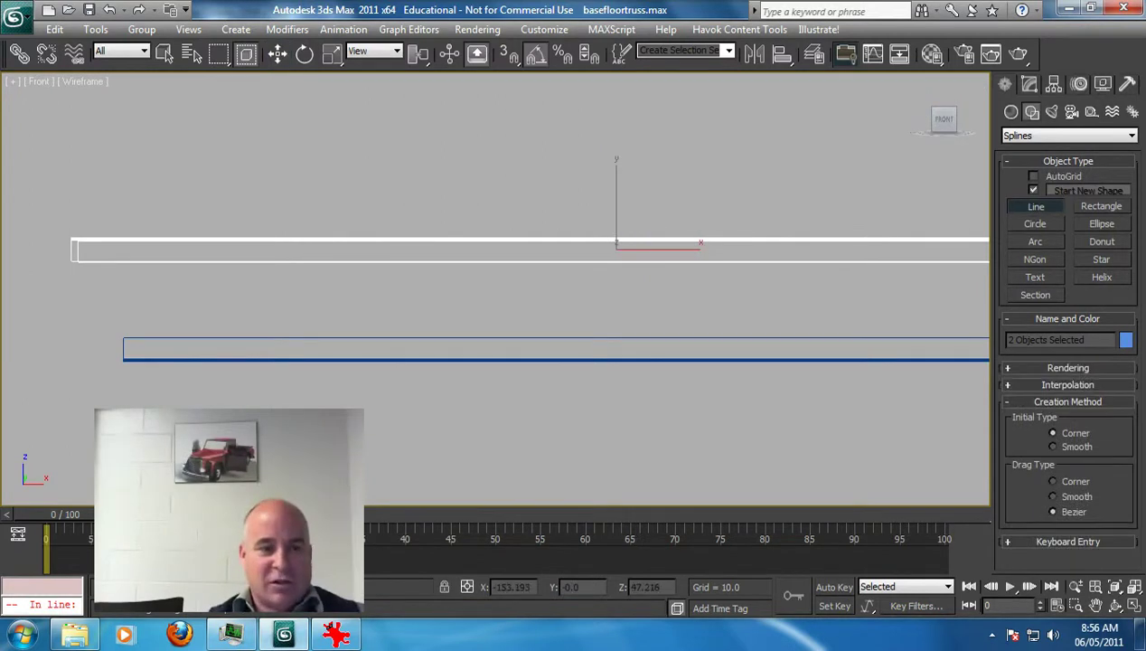
key("alt+Tab")
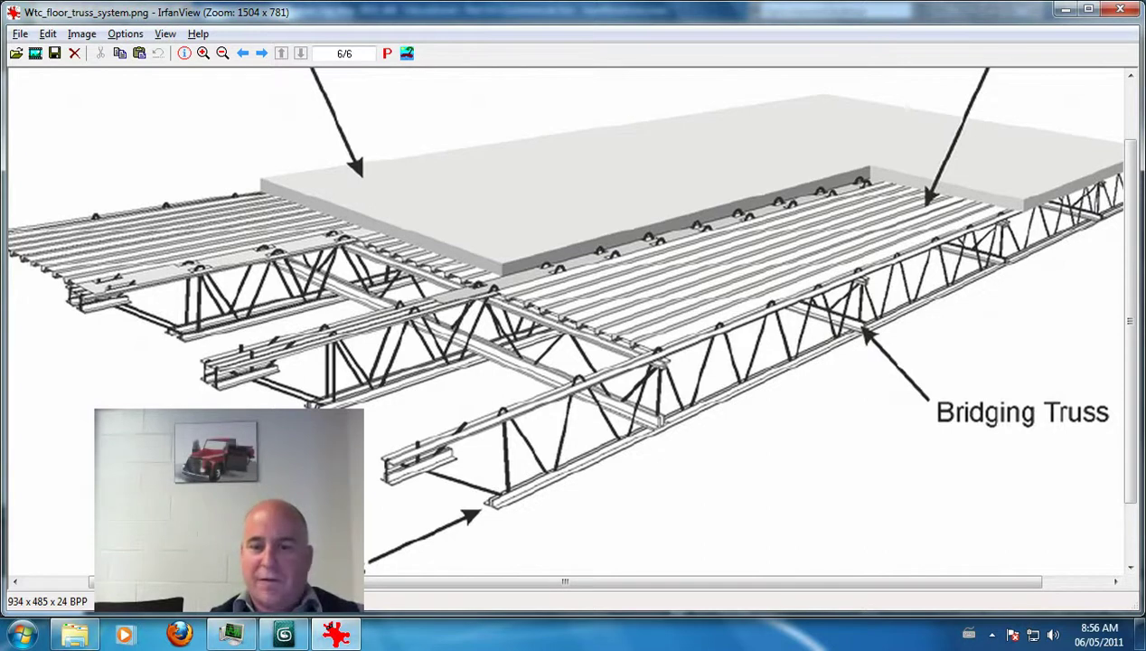
key("alt+Tab")
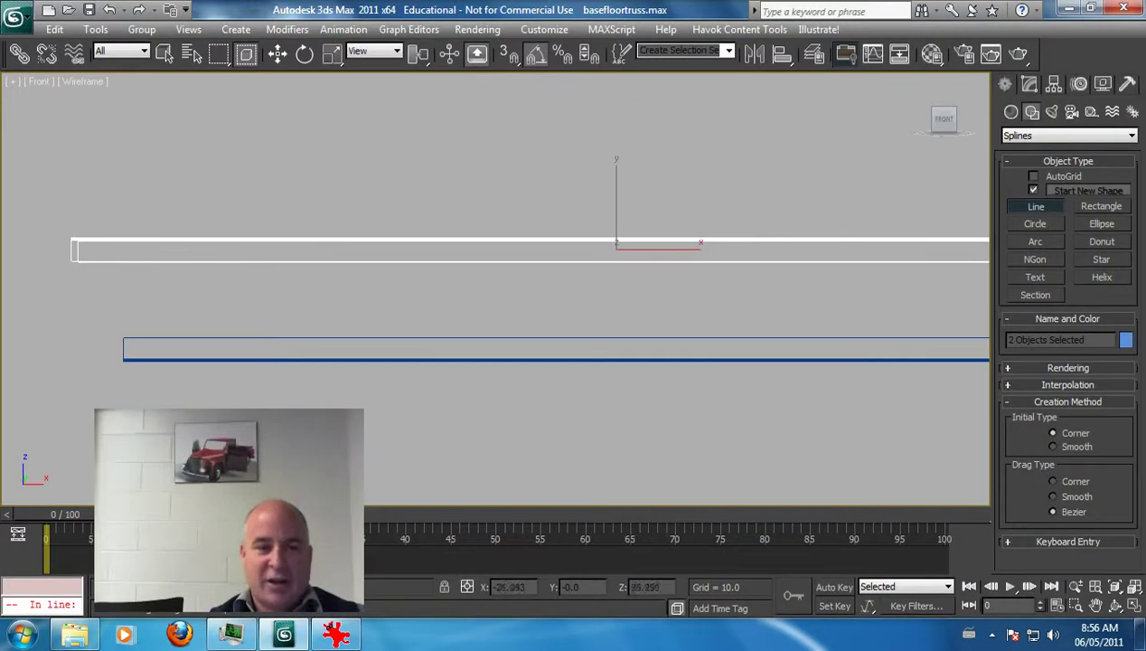
left_click(83, 258)
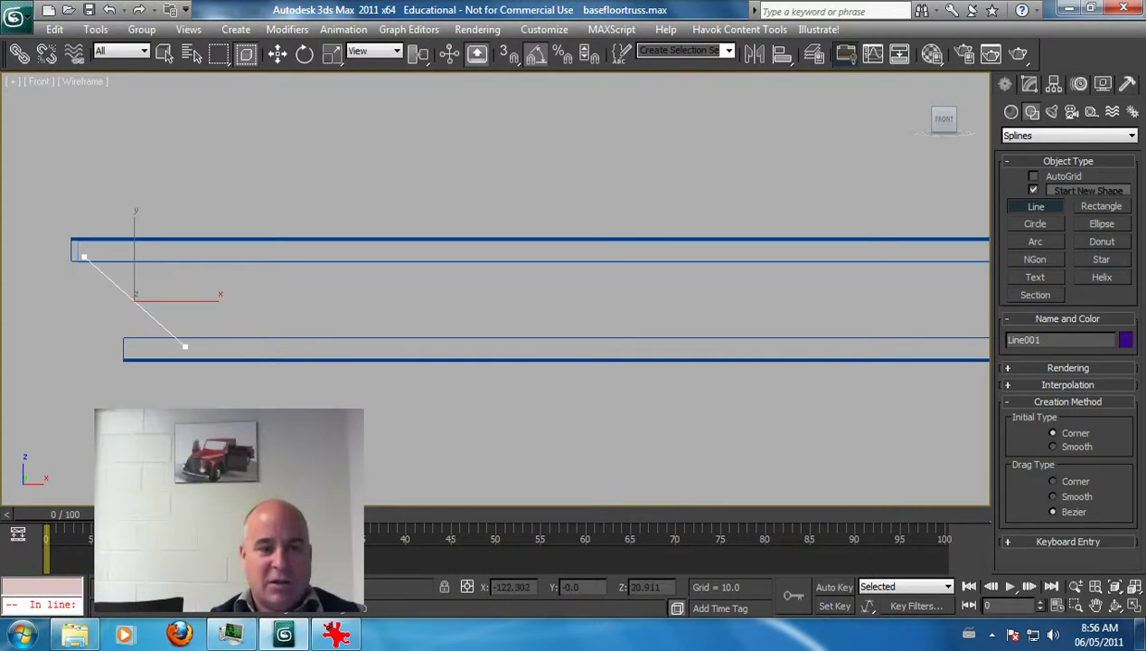
left_click(184, 351)
left_click(184, 254)
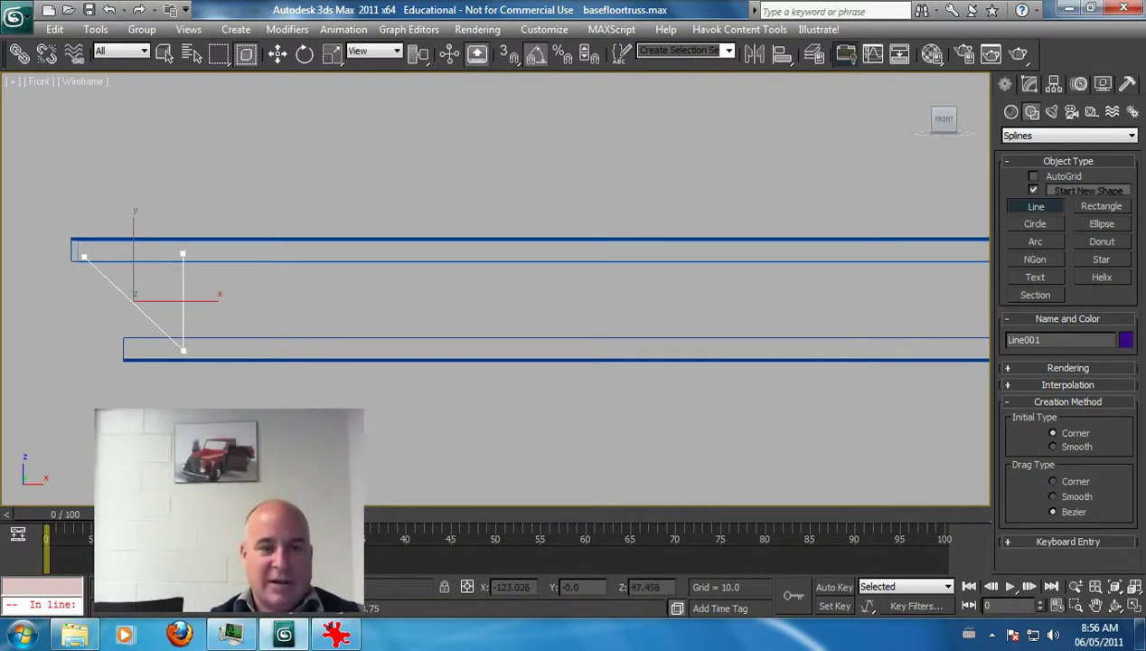
left_click(262, 349)
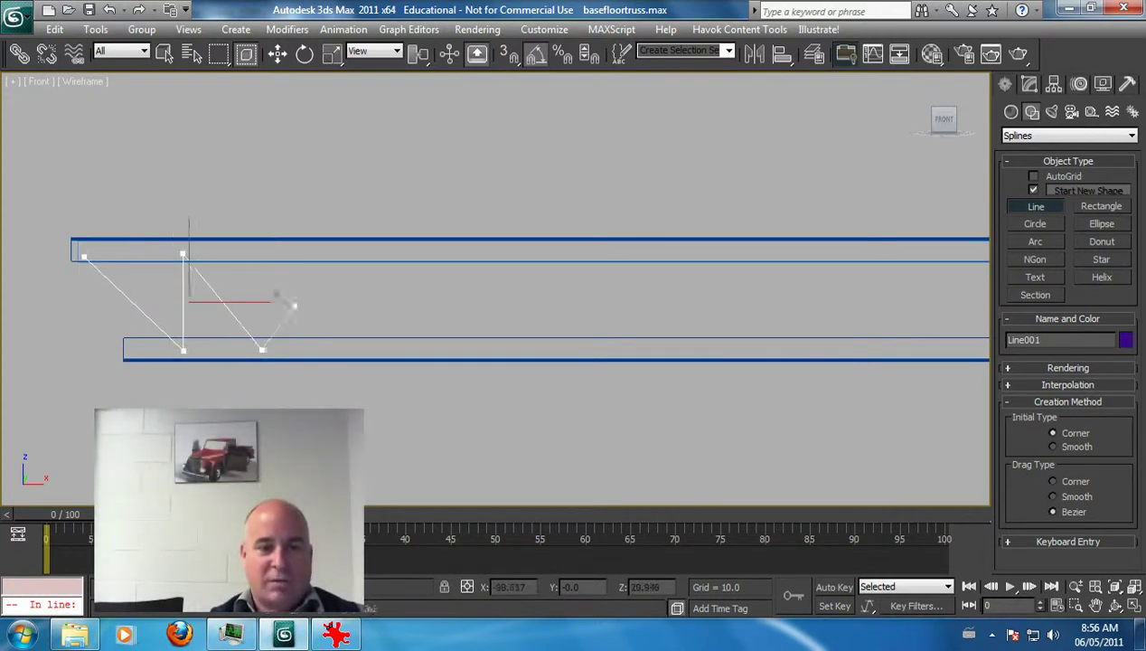
left_click(322, 253)
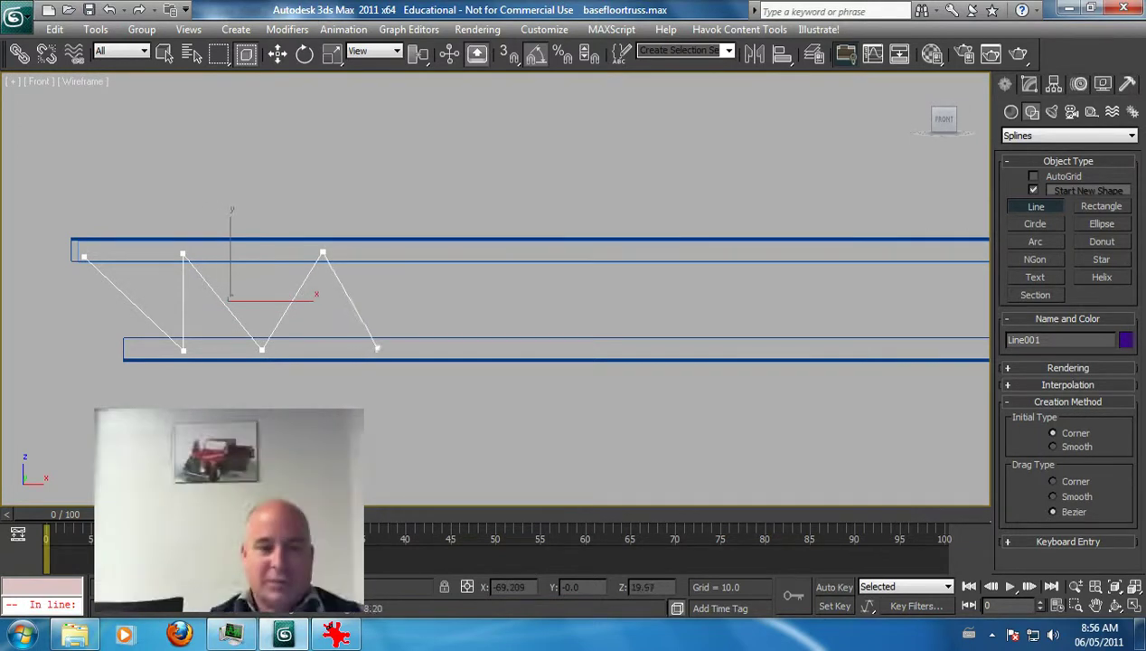
left_click(373, 347)
right_click(373, 347)
Step: Detach the zigzag line's last three segments as a separate shape named wire, and leave segment editing
left_click(1030, 84)
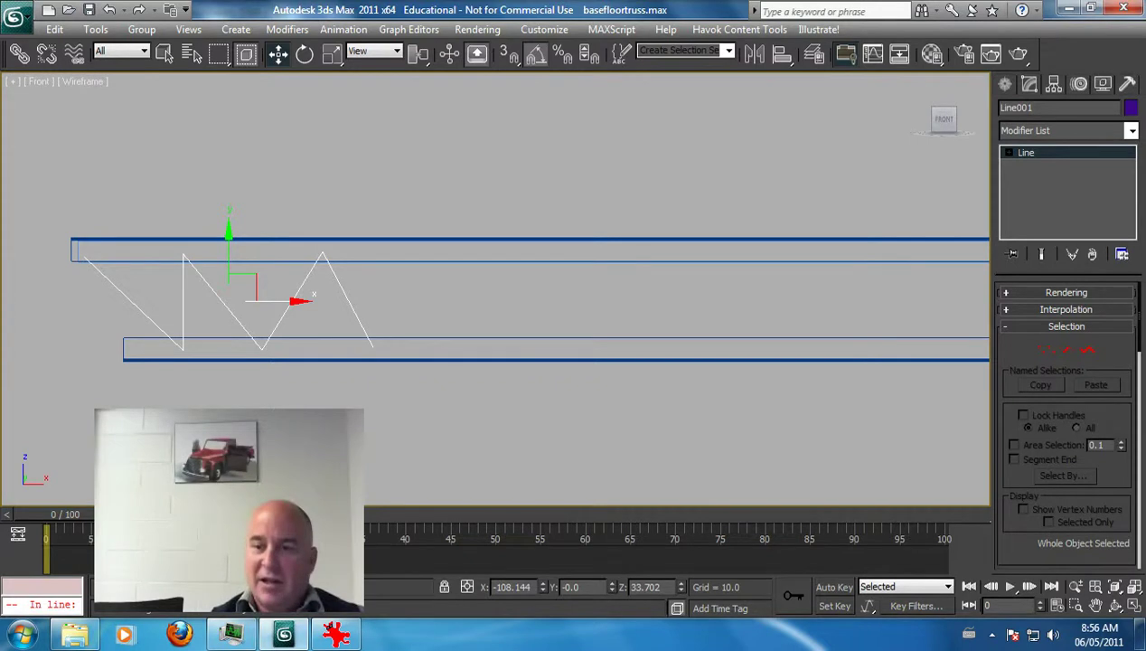
left_click(1009, 152)
left_click(1038, 194)
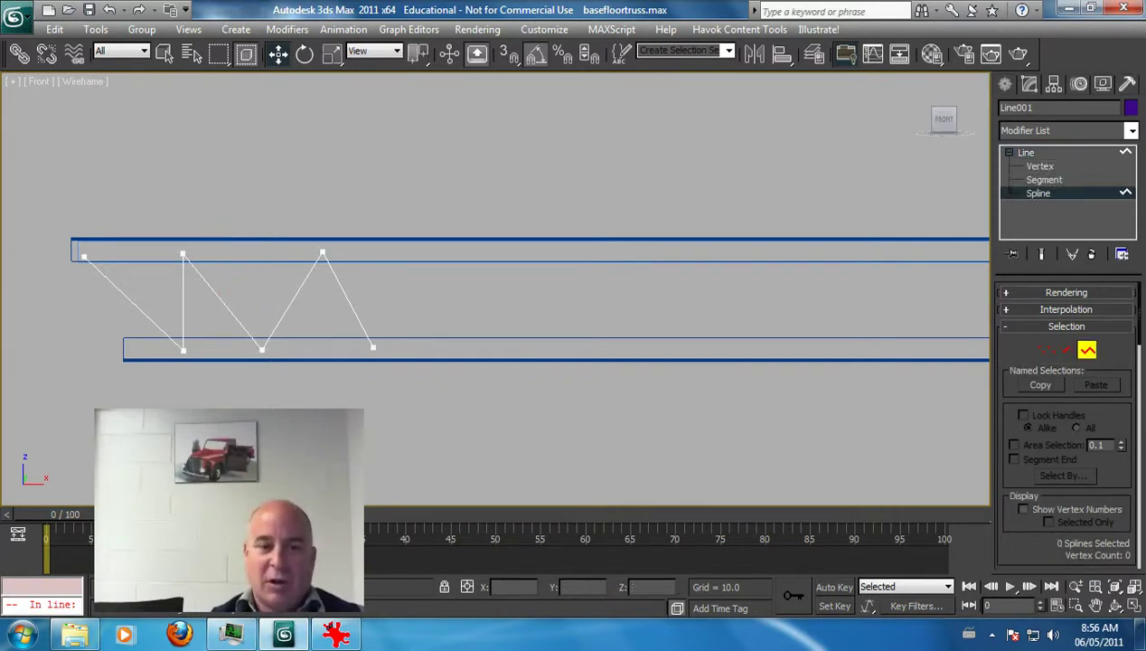
left_click(1044, 180)
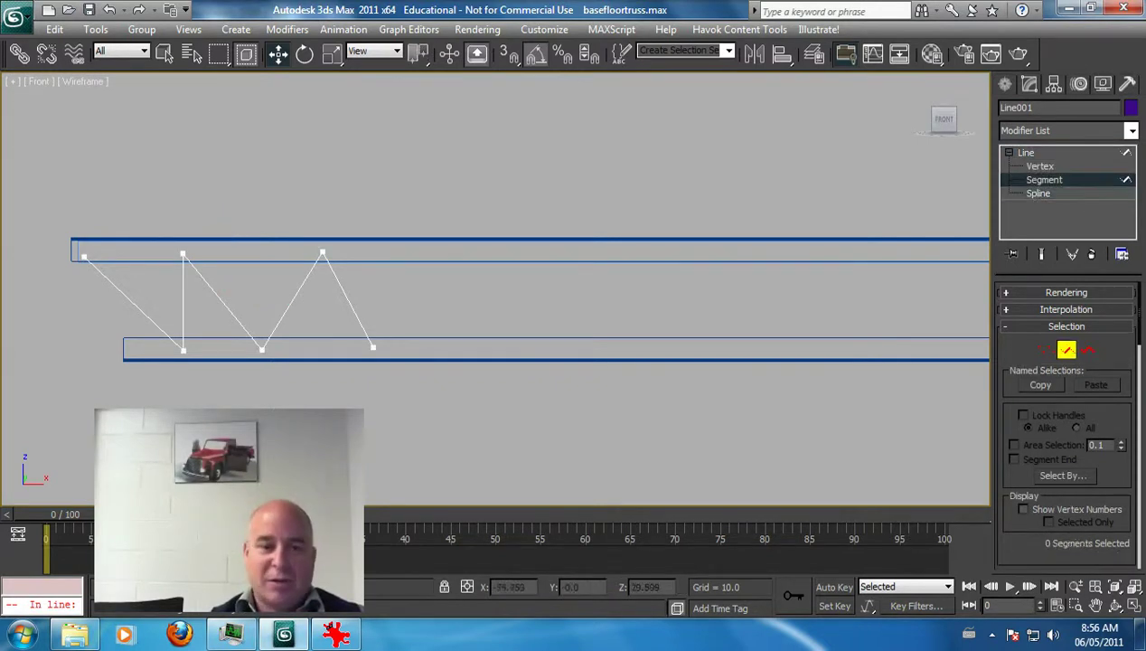
left_click(352, 307)
left_click(293, 298, "ctrl")
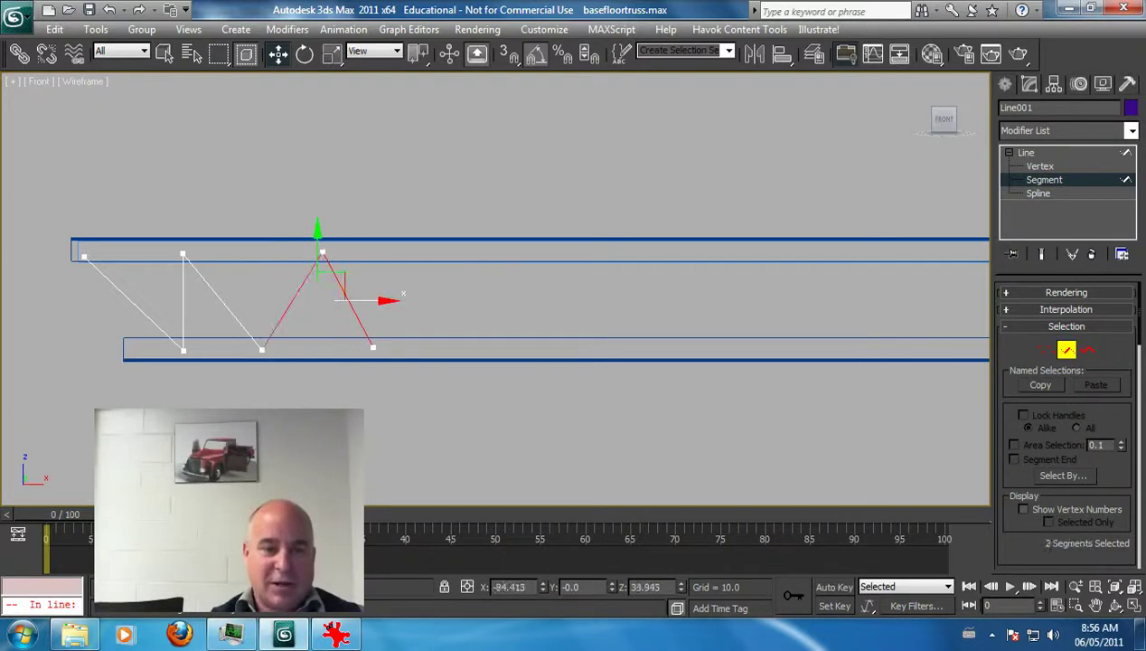
left_click(221, 302, "ctrl")
scroll(1066, 416, "down", 5)
scroll(1066, 416, "down", 5)
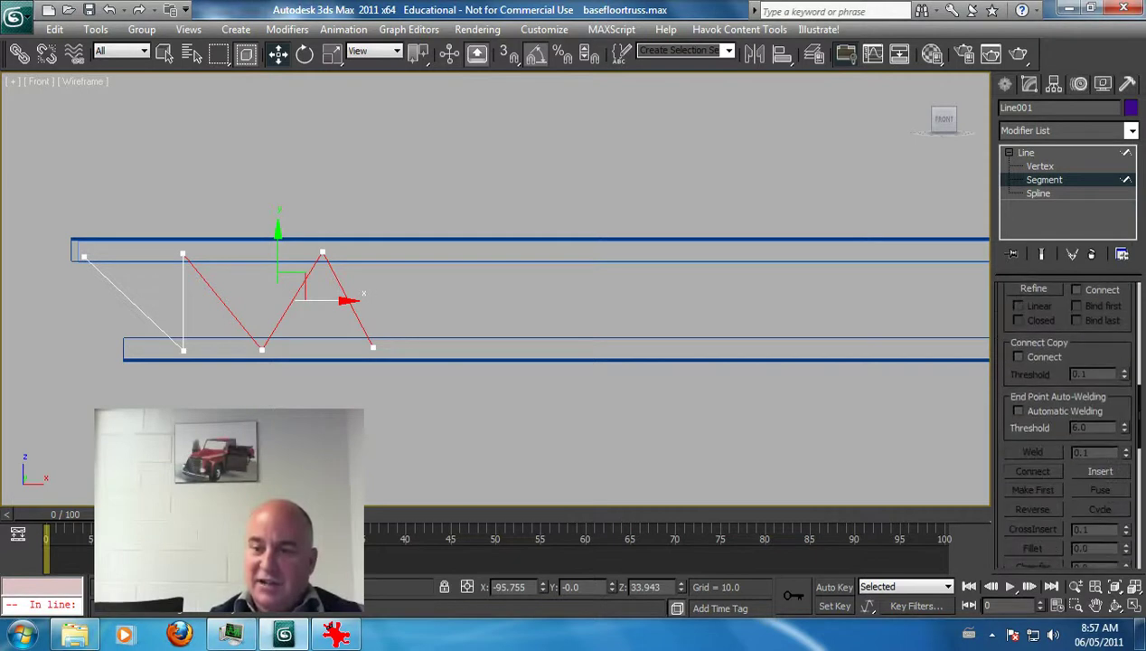
scroll(1066, 416, "down", 3)
scroll(1066, 416, "up", 6)
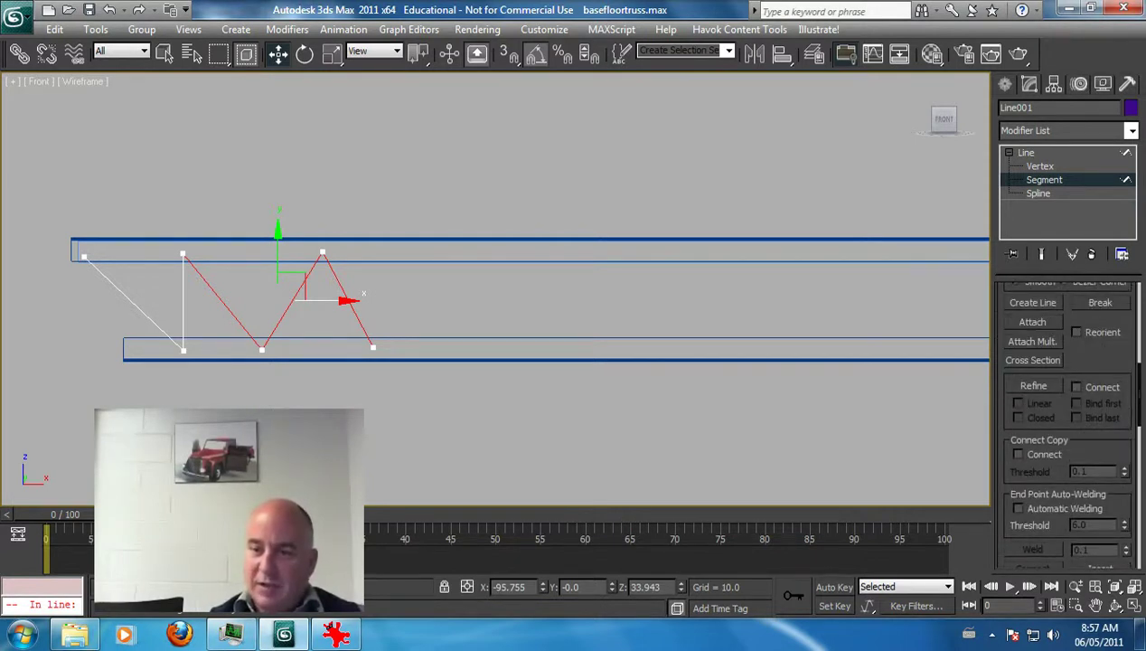
scroll(1066, 415, "up", 2)
scroll(1066, 415, "down", 6)
scroll(1066, 416, "down", 5)
left_click(1031, 443)
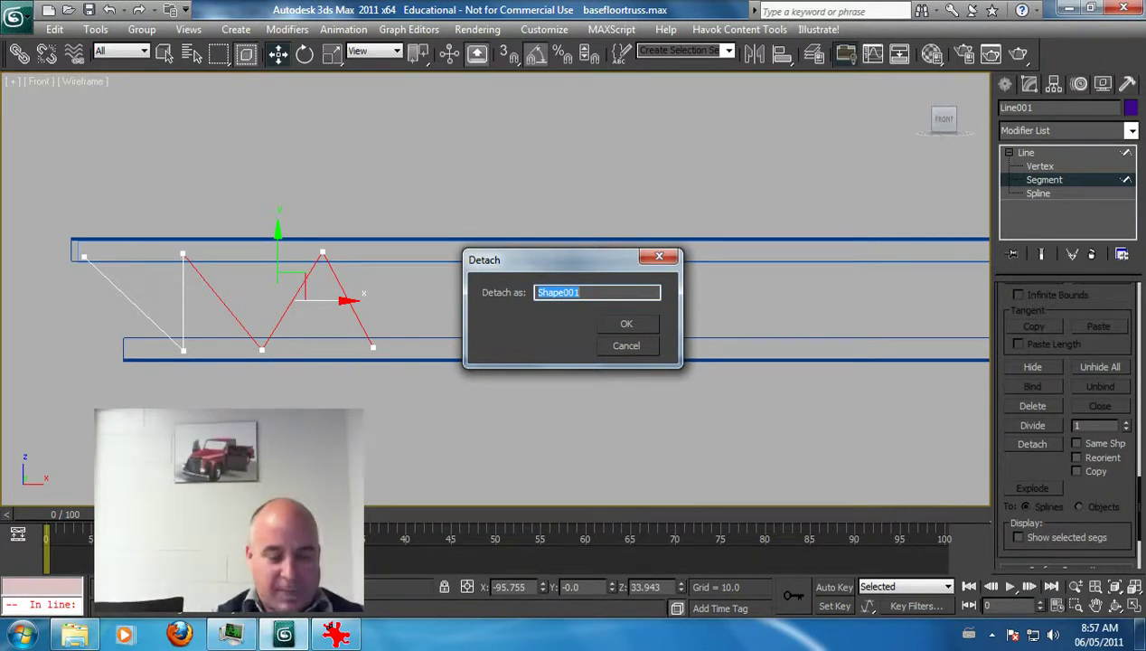
type("web")
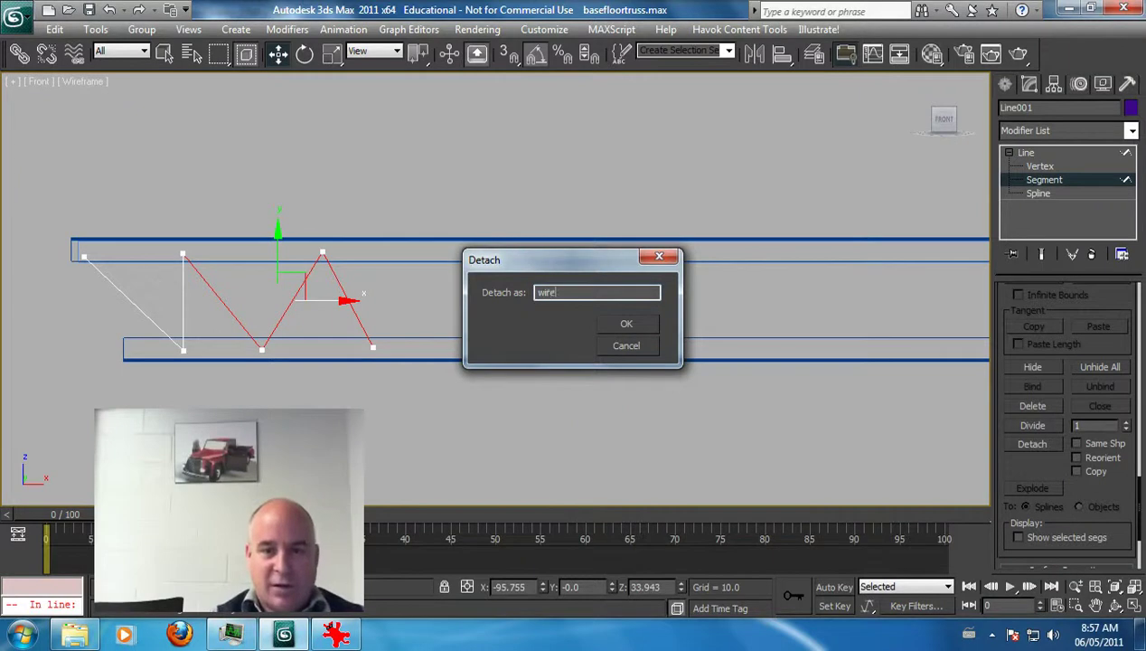
key("Return")
left_click(1026, 153)
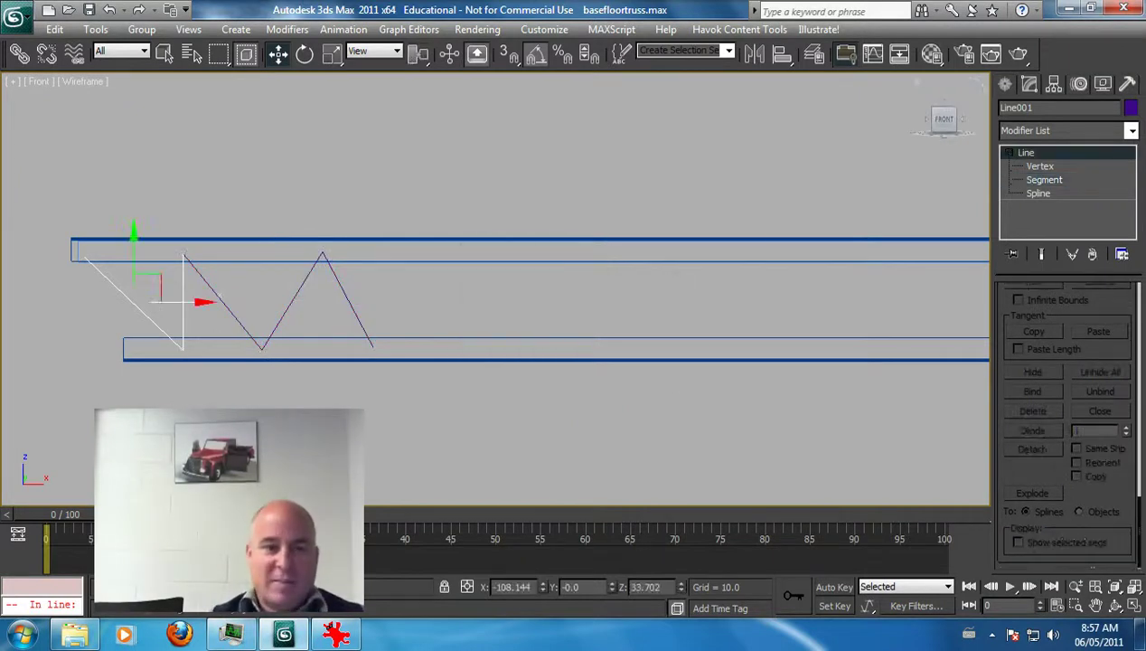
Step: Clone the detached wire shape along X as 6 instances spaced about 40.6 units apart
left_click(407, 303)
left_click(293, 300)
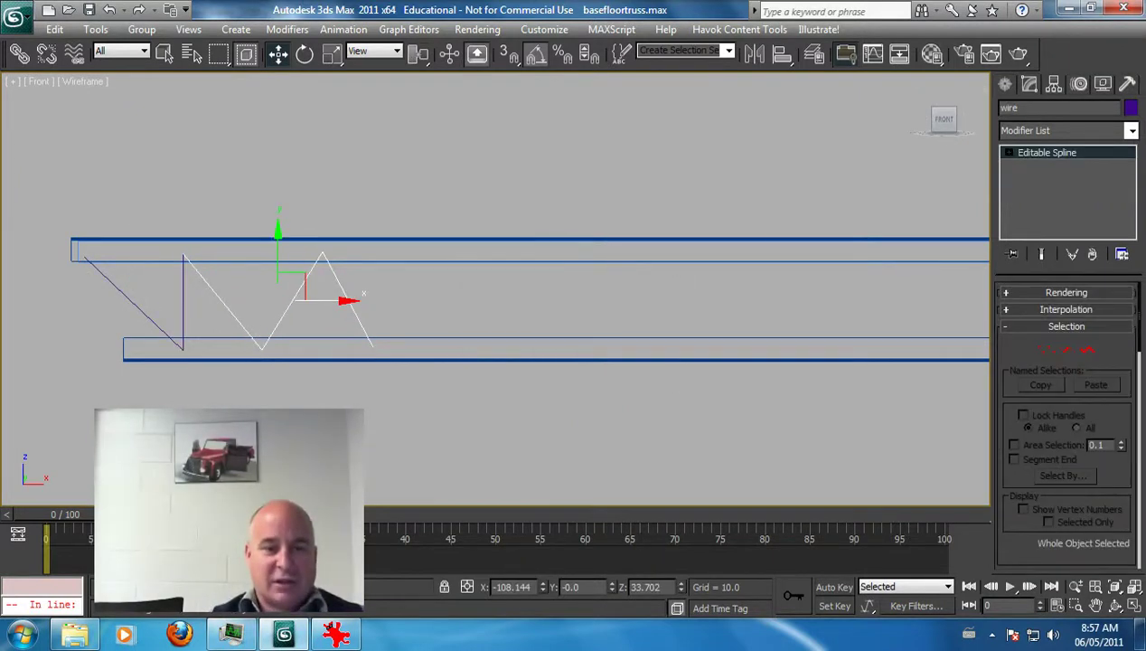
mouse_move(361, 294)
left_mouse_down("shift")
mouse_move(577, 294)
mouse_move(504, 293)
left_mouse_up("shift")
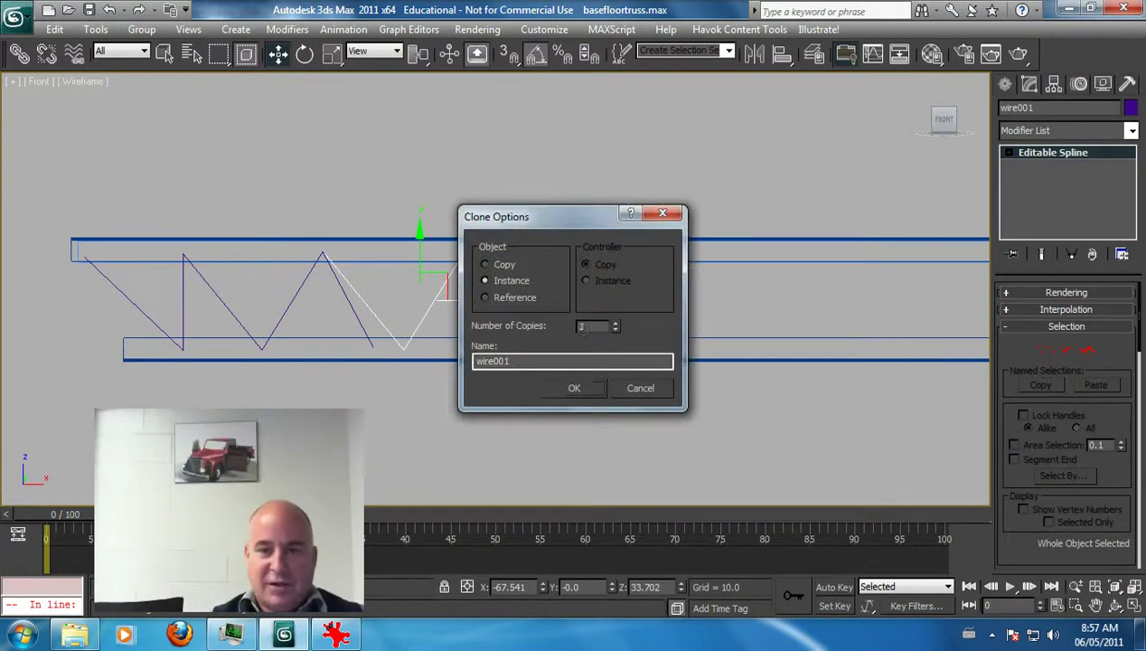
type("3")
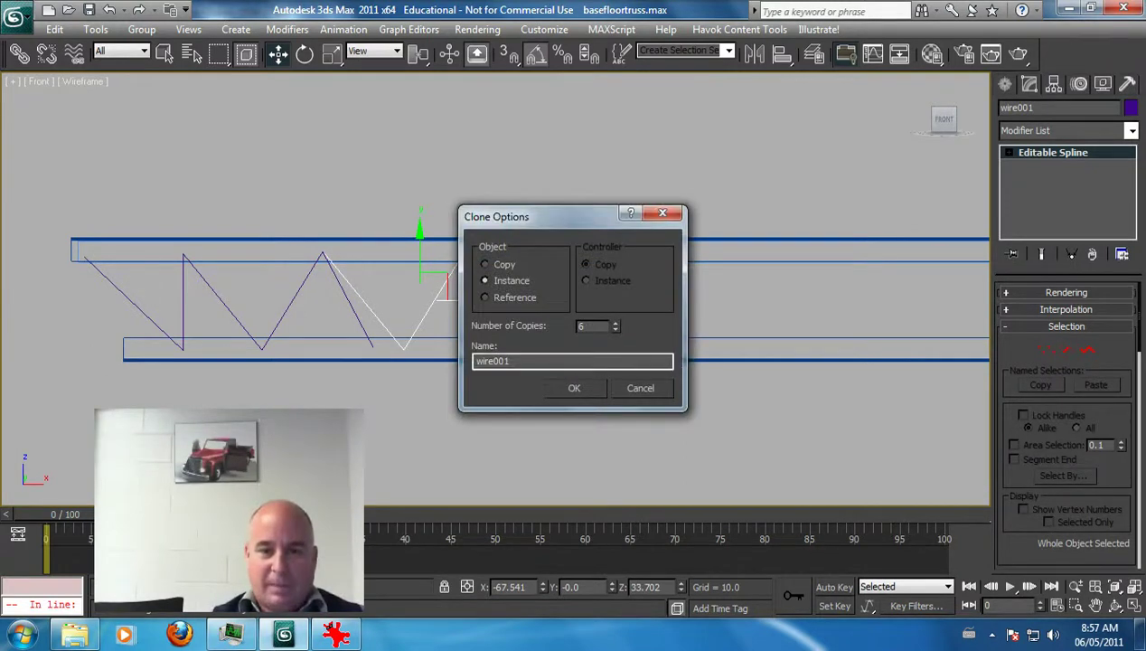
left_click(573, 388)
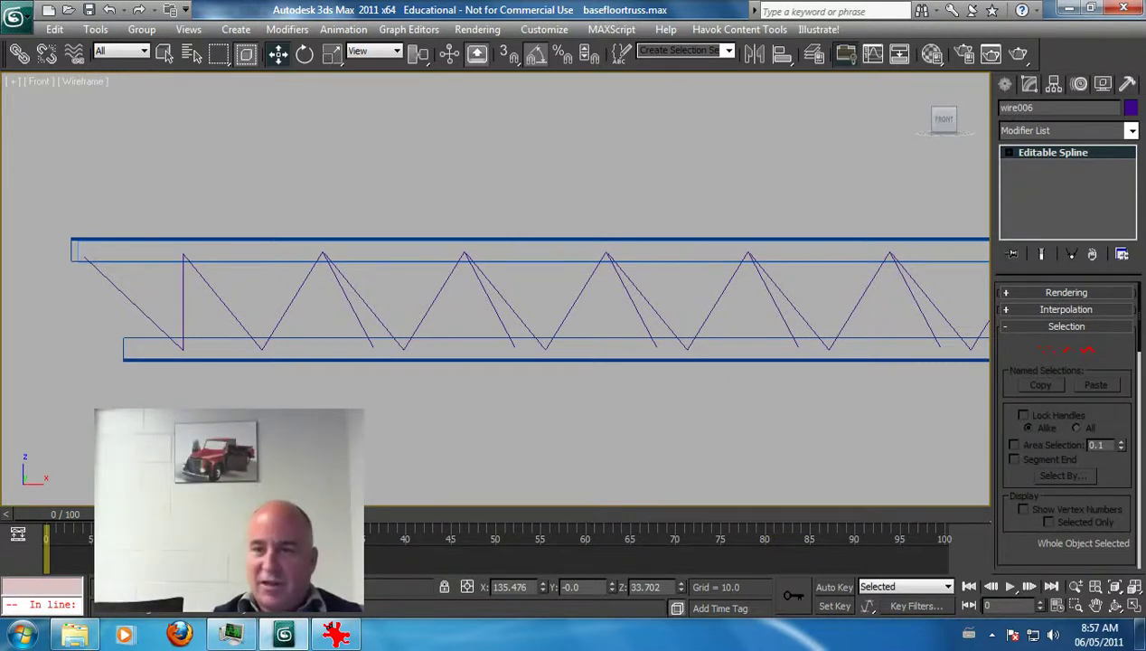
left_click(1010, 153)
key("3")
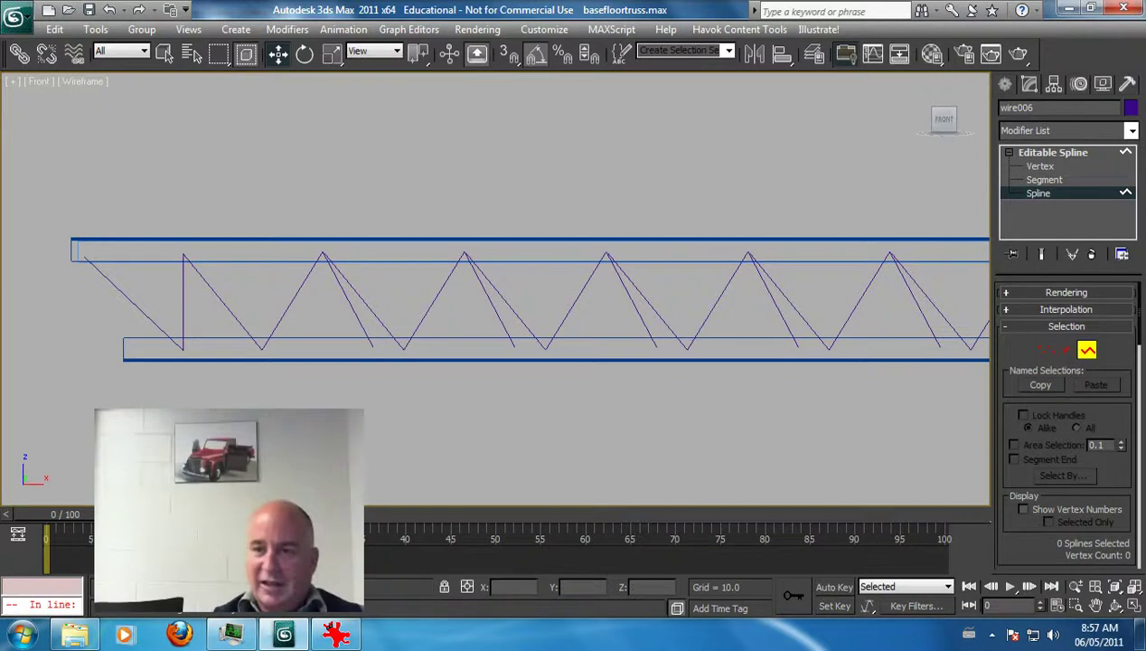
key("2")
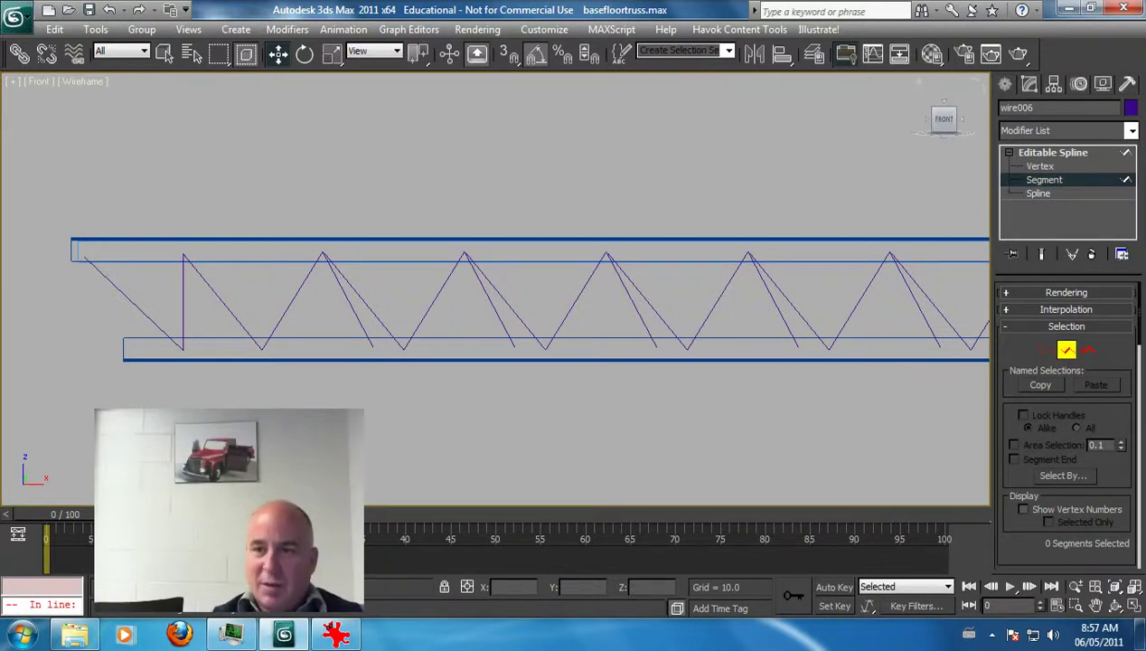
left_click(1053, 153)
Step: Attach the original wire zigzag and all its copies to the starting web line as one shape
left_click(183, 315)
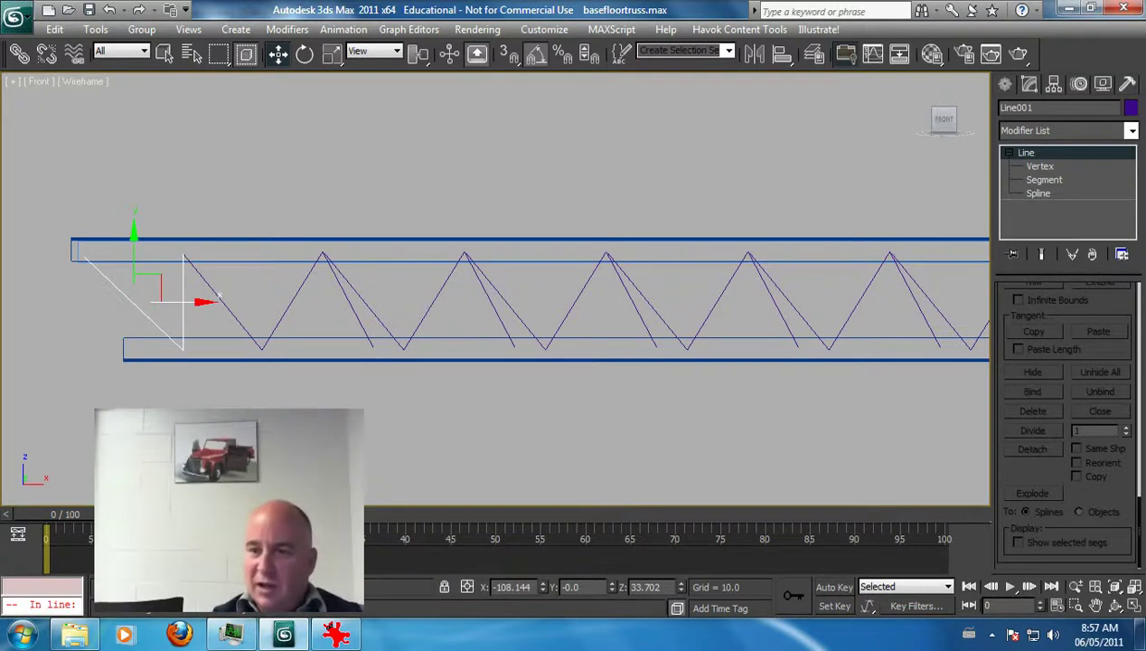
key("3")
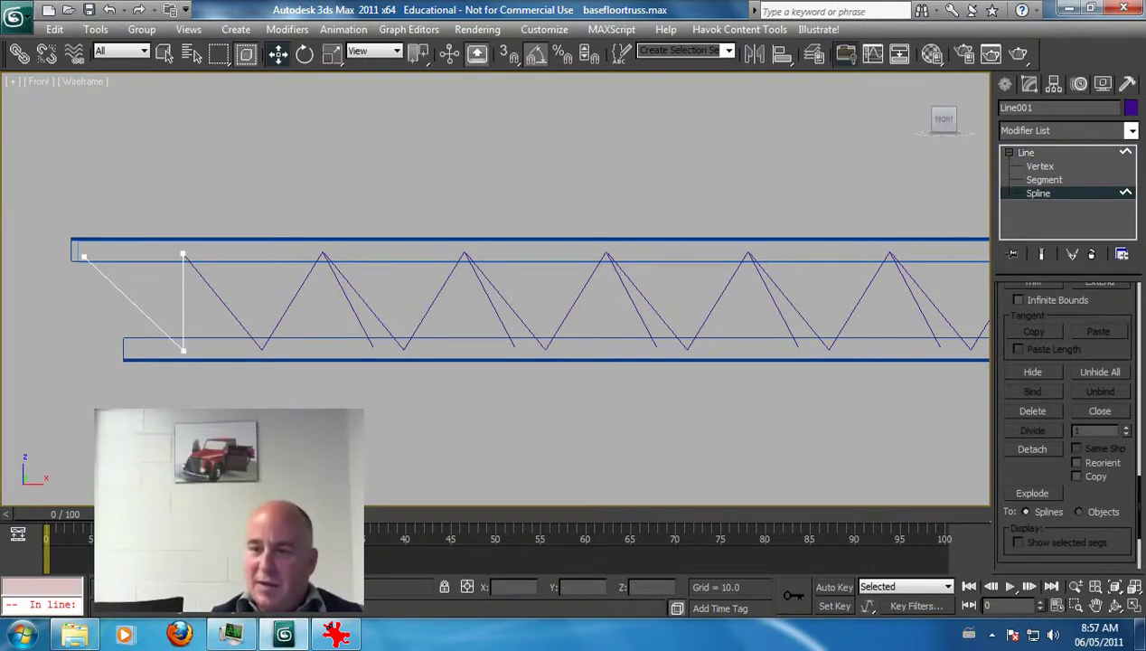
scroll(1067, 423, "down", 2)
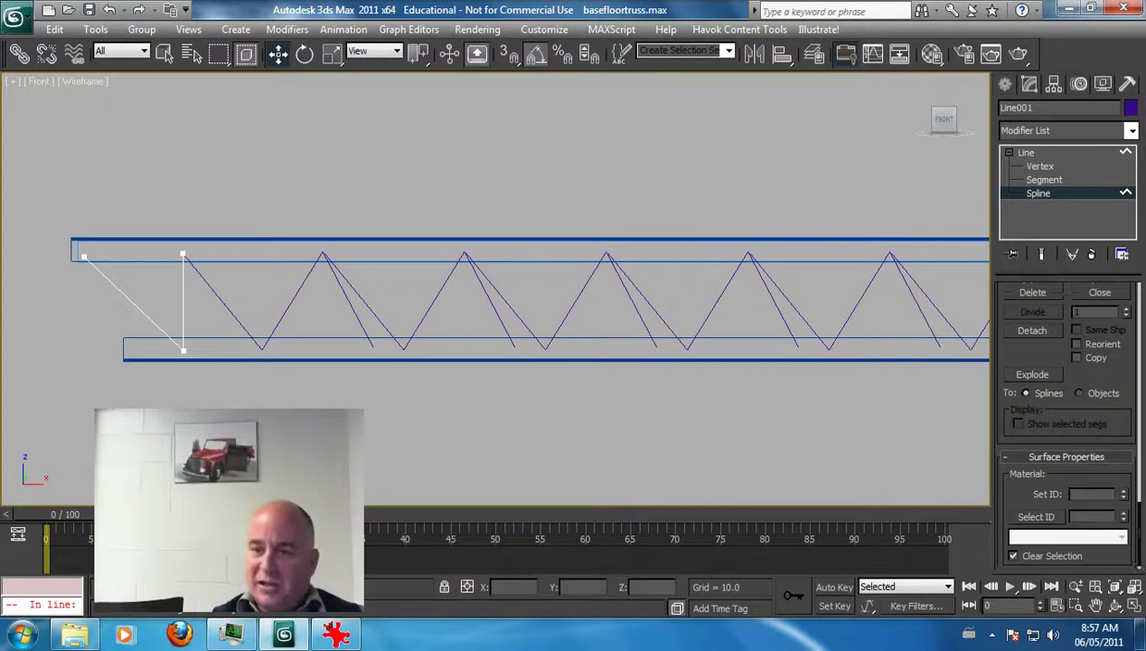
scroll(1066, 423, "up", 1)
scroll(1066, 420, "up", 4)
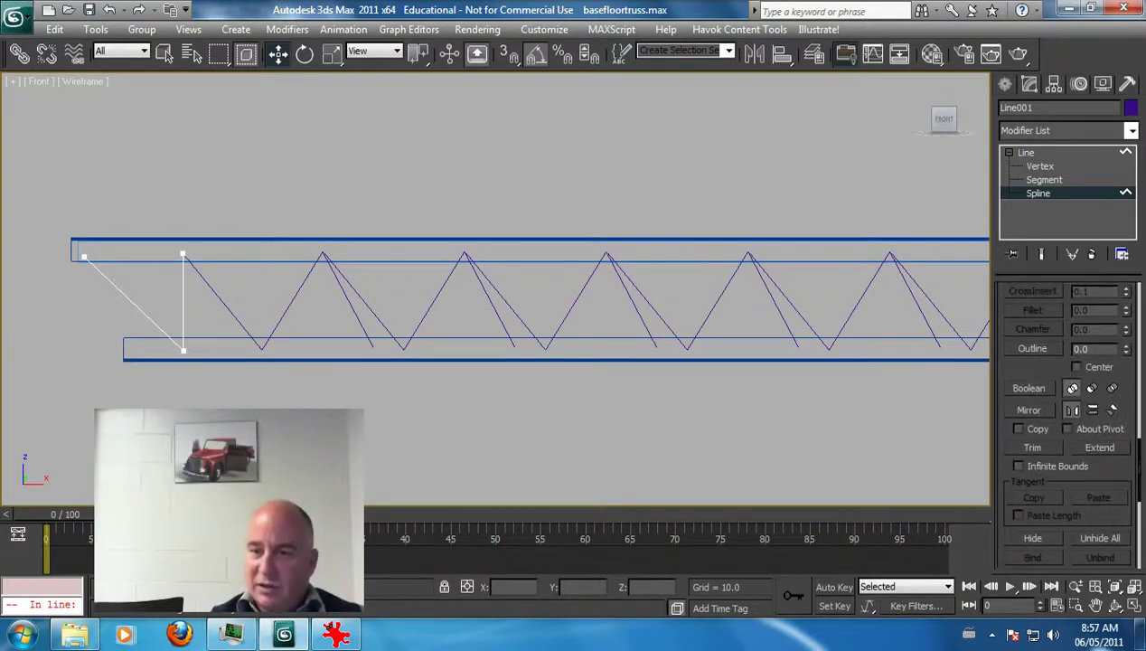
scroll(1066, 421, "up", 4)
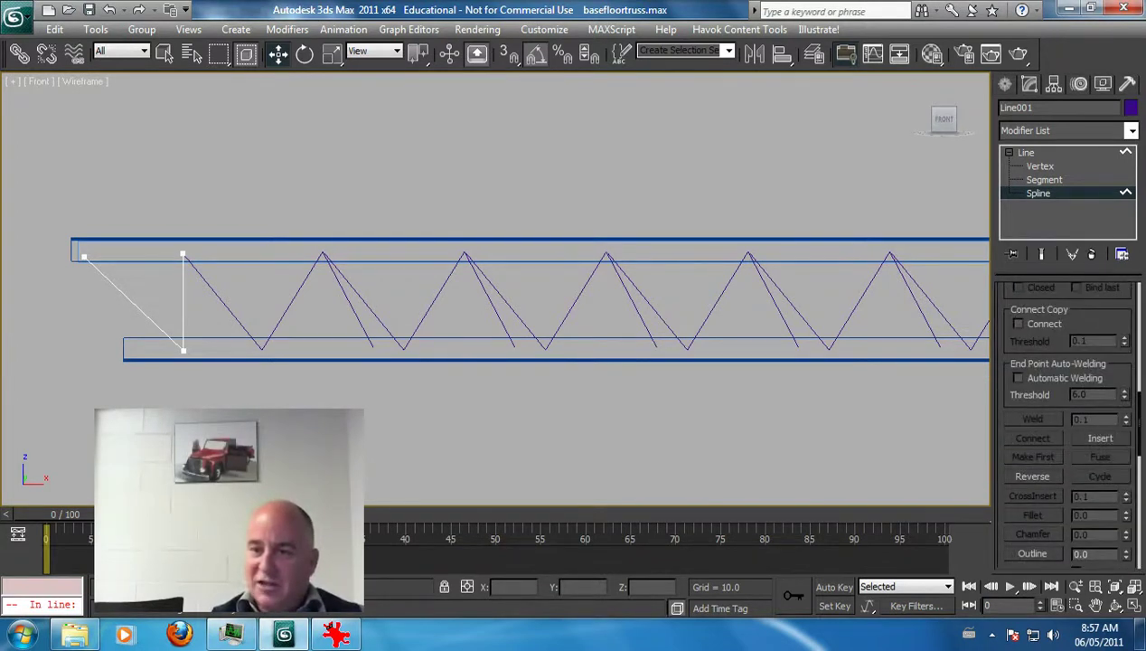
scroll(1066, 420, "up", 5)
left_click(1032, 392)
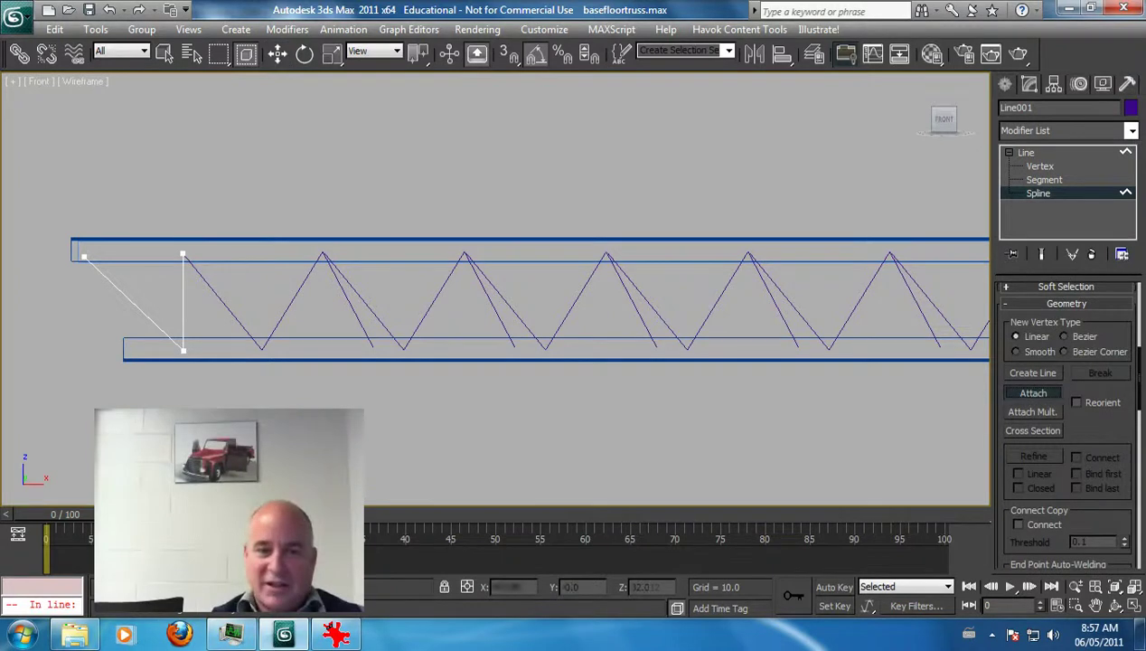
left_click(434, 300)
left_click(576, 300)
left_click(718, 300)
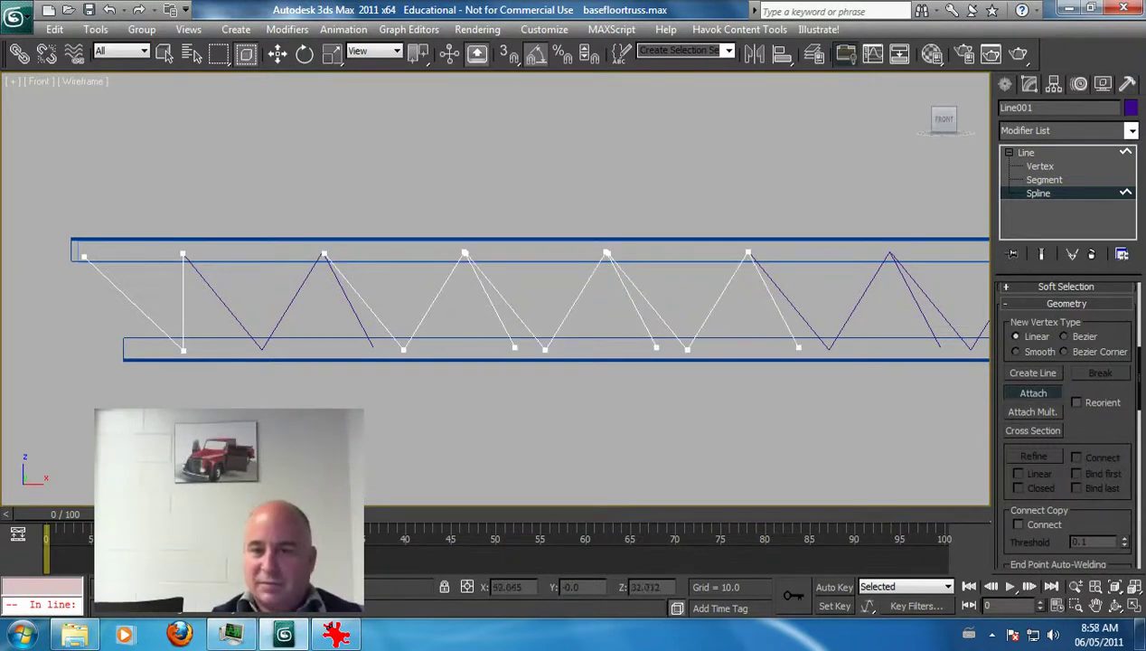
left_click(923, 315)
left_click(927, 299)
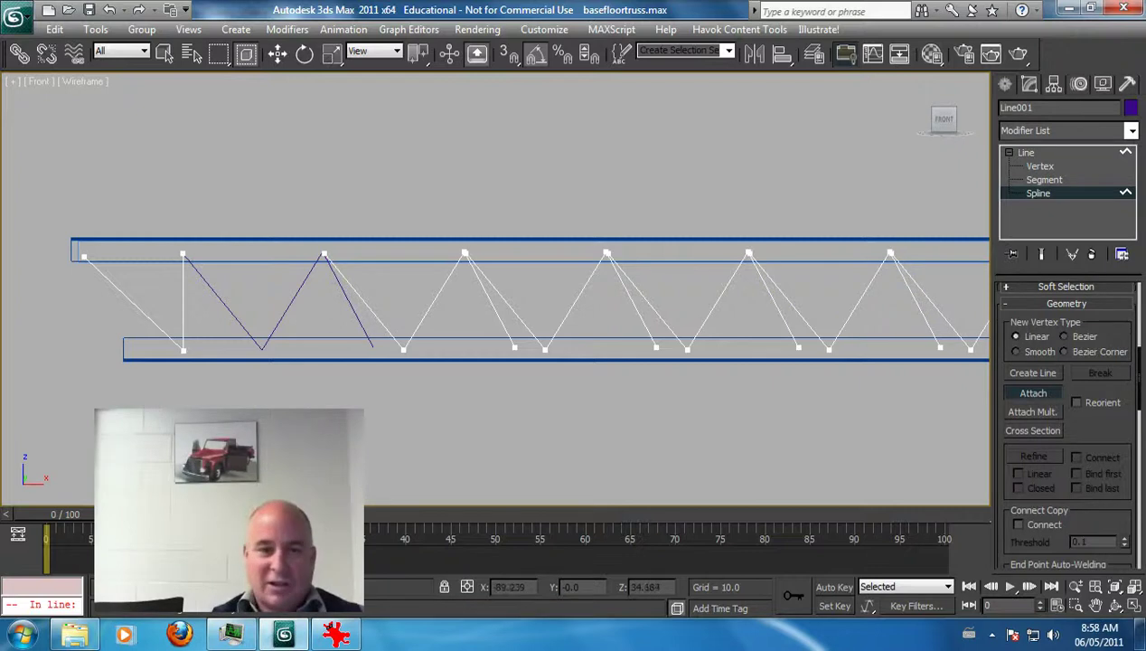
left_click(311, 274)
middle_click_drag(310, 274, 195, 277)
scroll(195, 277, "down", 3)
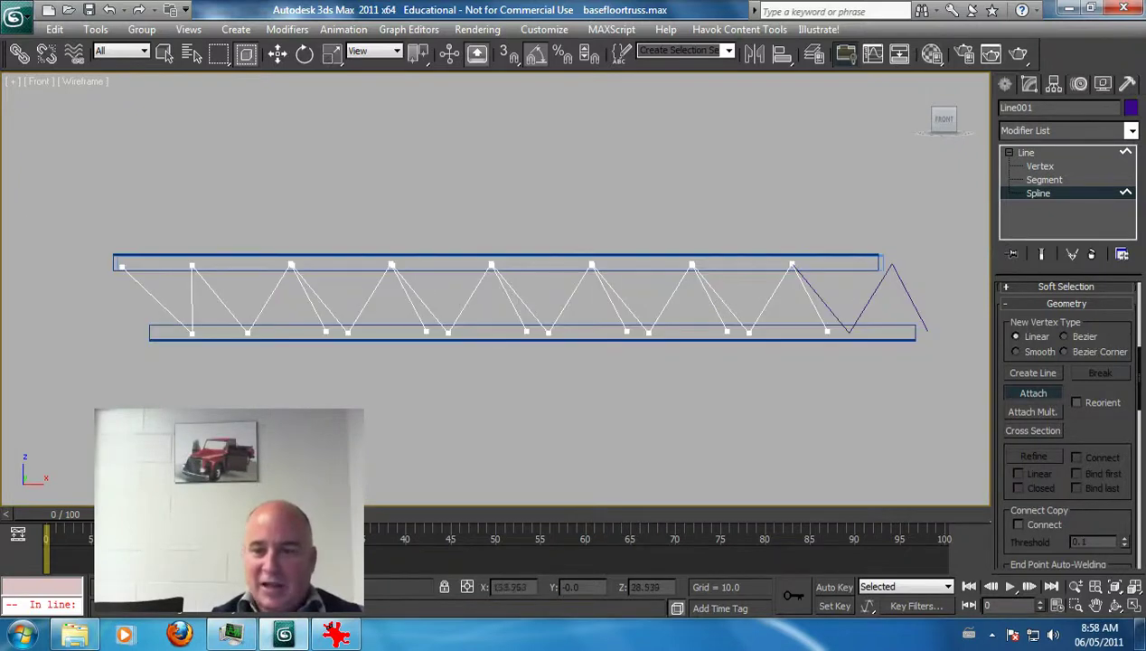
left_click(872, 296)
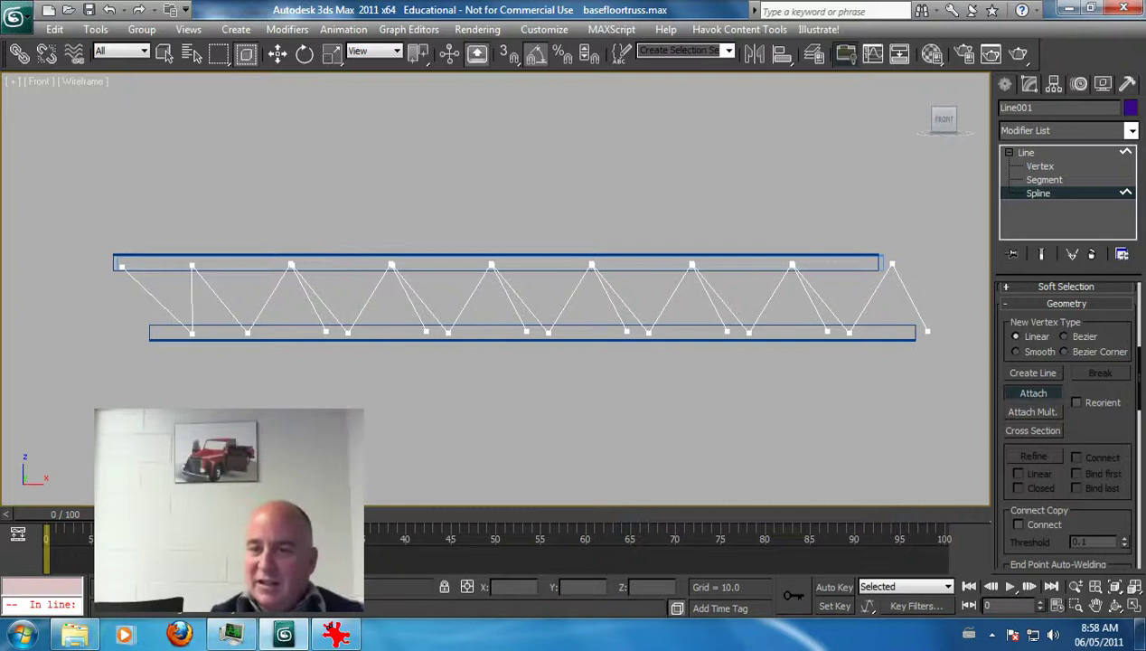
Step: Try to trim the short overlapping diagonal below the web's first full peak, and undo the trim
key("2")
key("3")
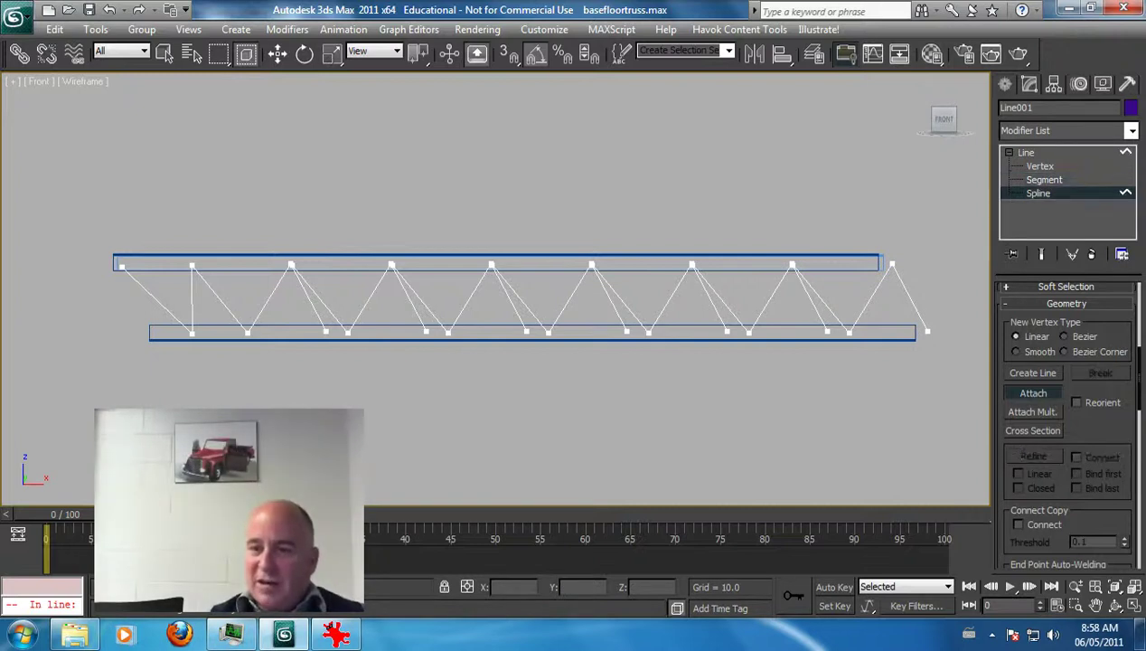
scroll(1066, 416, "down", 5)
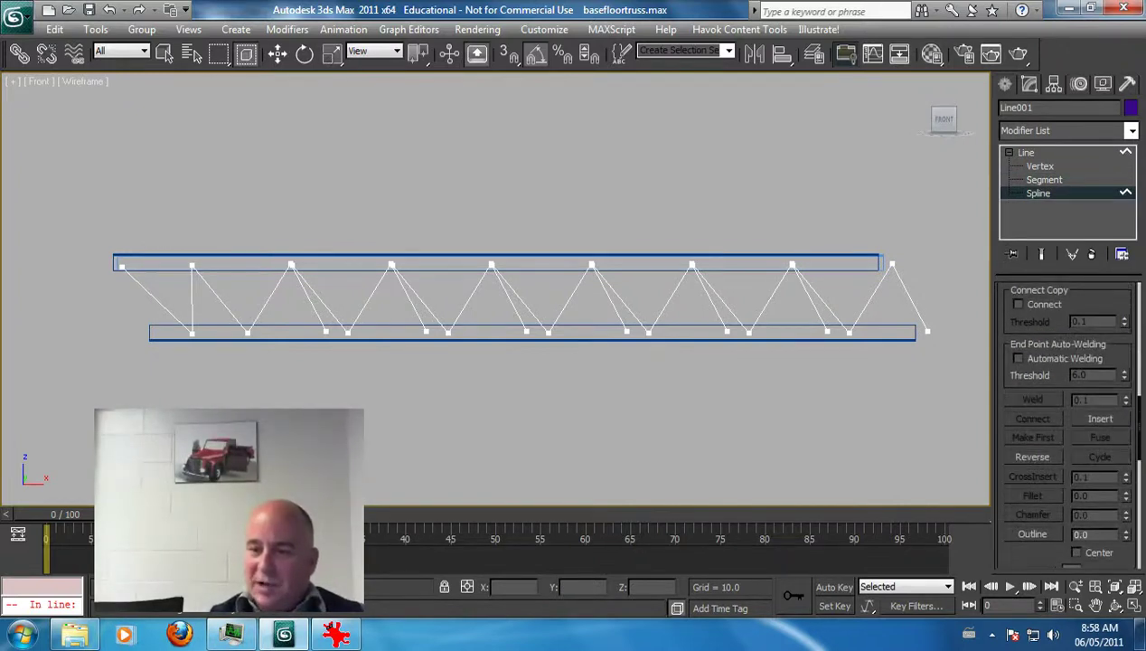
scroll(1066, 416, "down", 7)
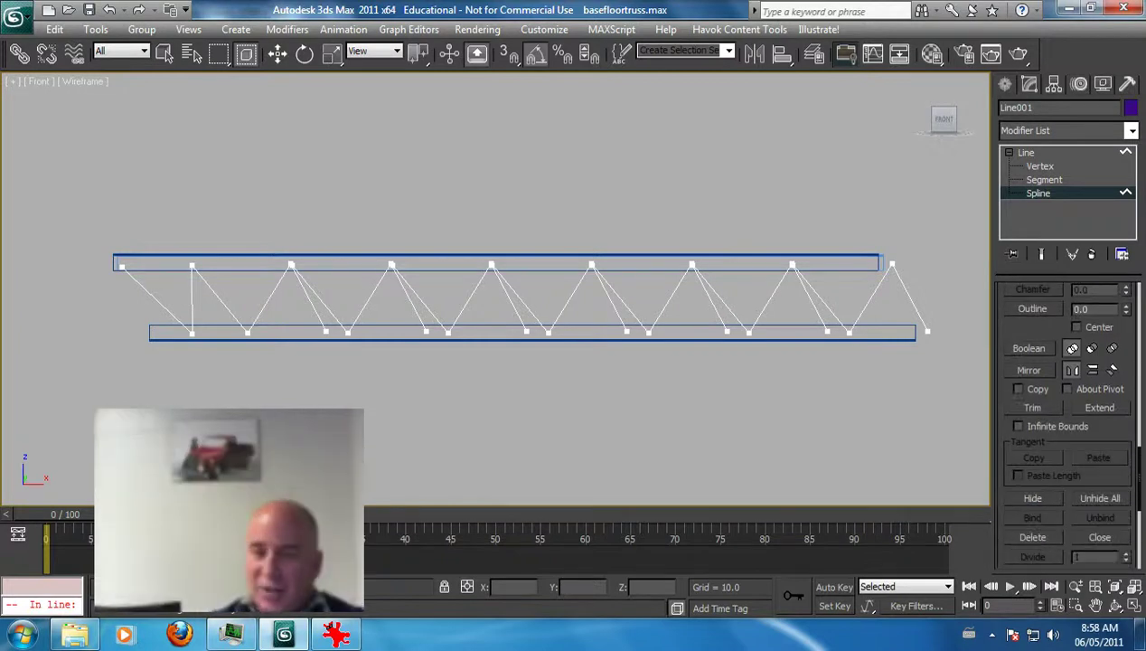
left_click(311, 305)
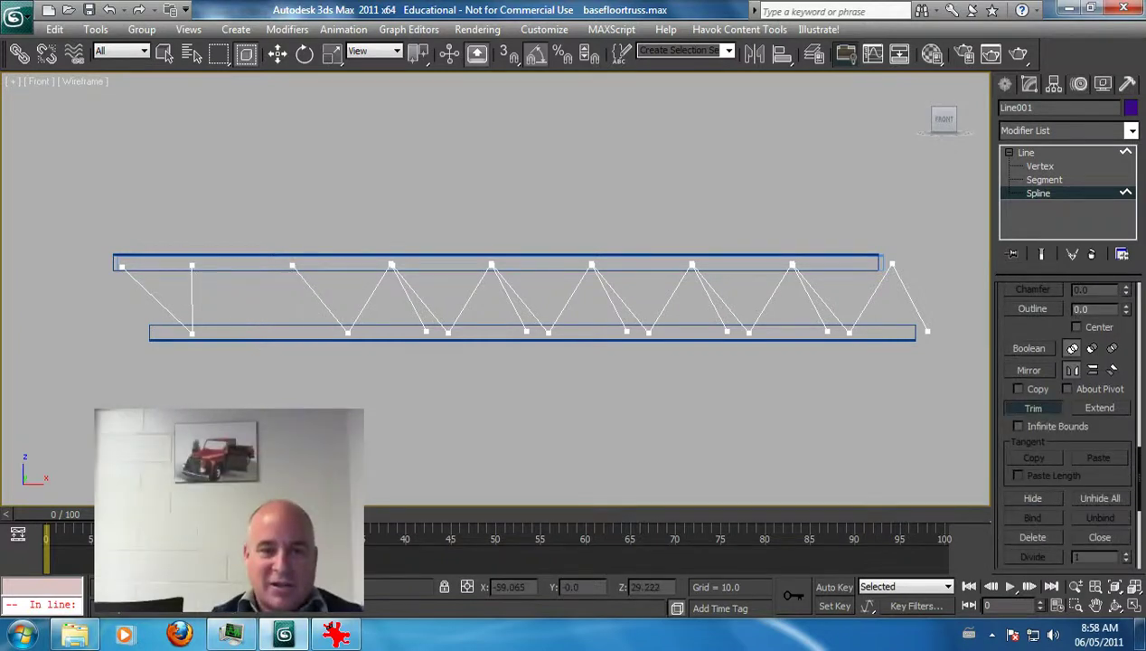
key("ctrl+z")
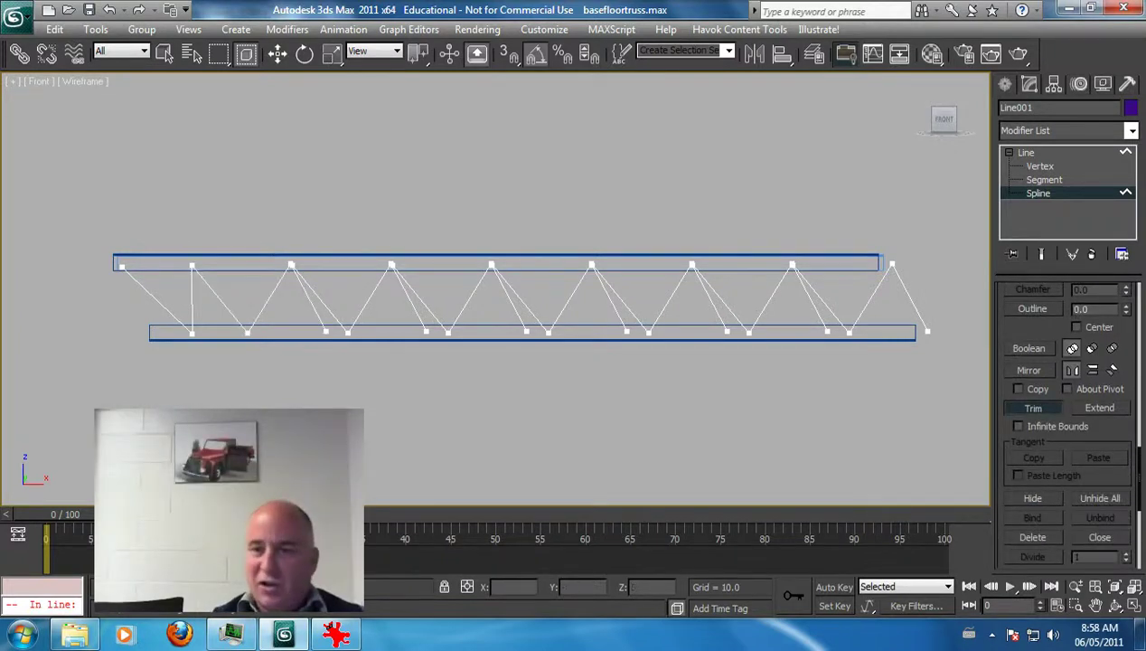
Step: Weld the web's upper-row vertices with a threshold of 10.1, and undo an attempt to fuse them all together
key("1")
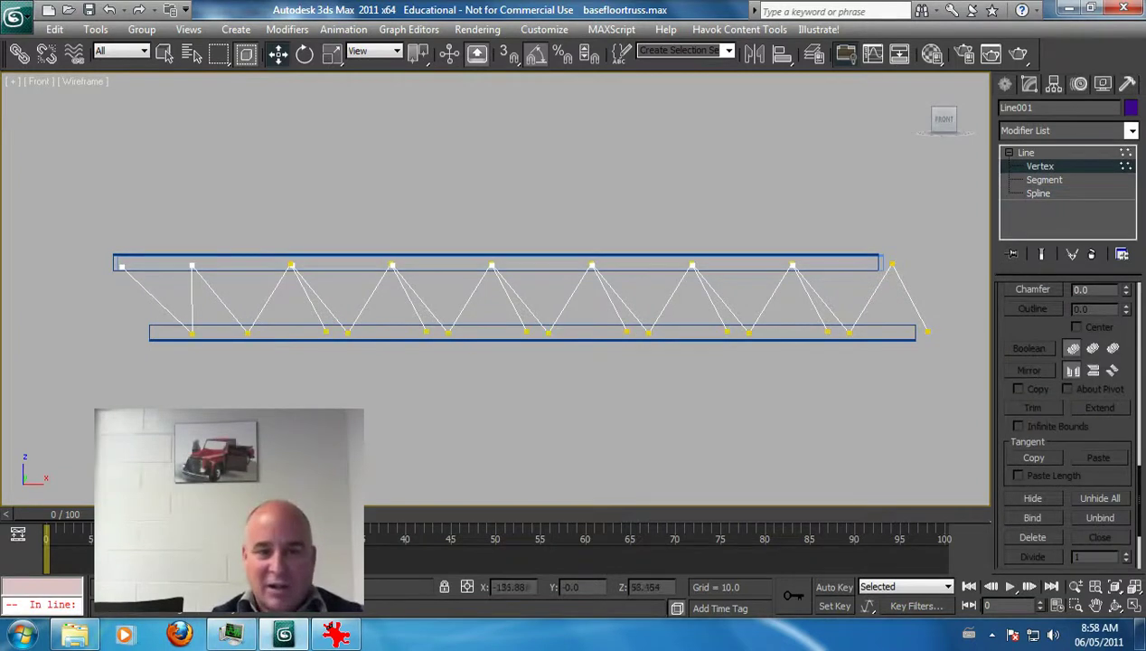
left_click_drag(117, 240, 903, 273)
scroll(1066, 407, "down", 5)
left_click(1121, 254)
left_click(963, 320)
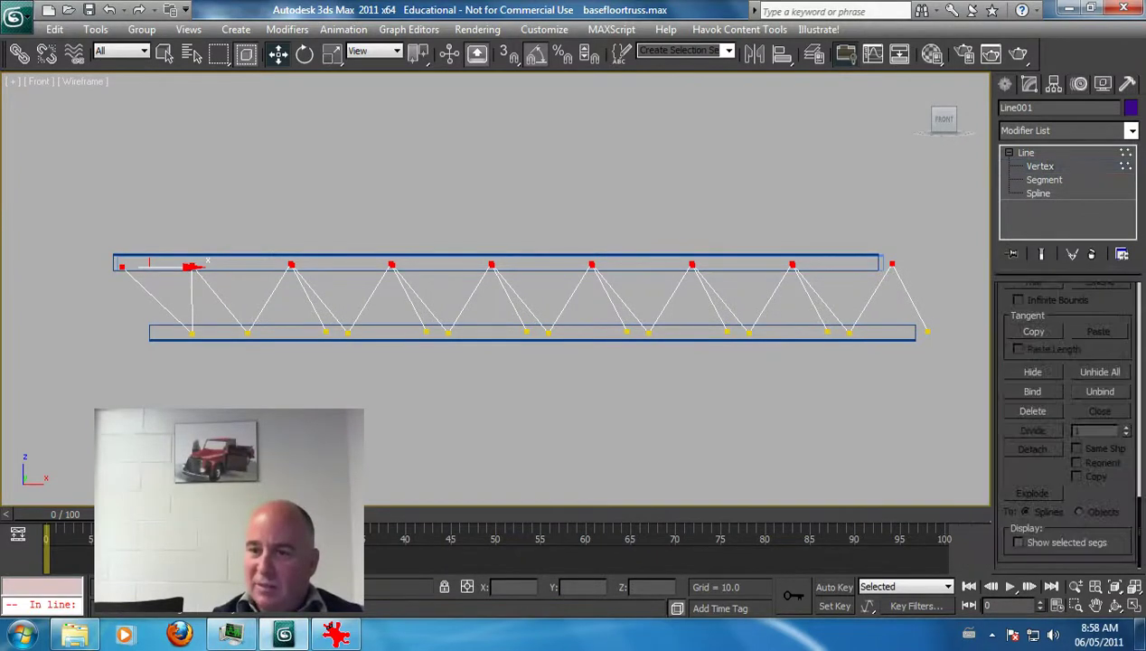
left_click(1025, 153)
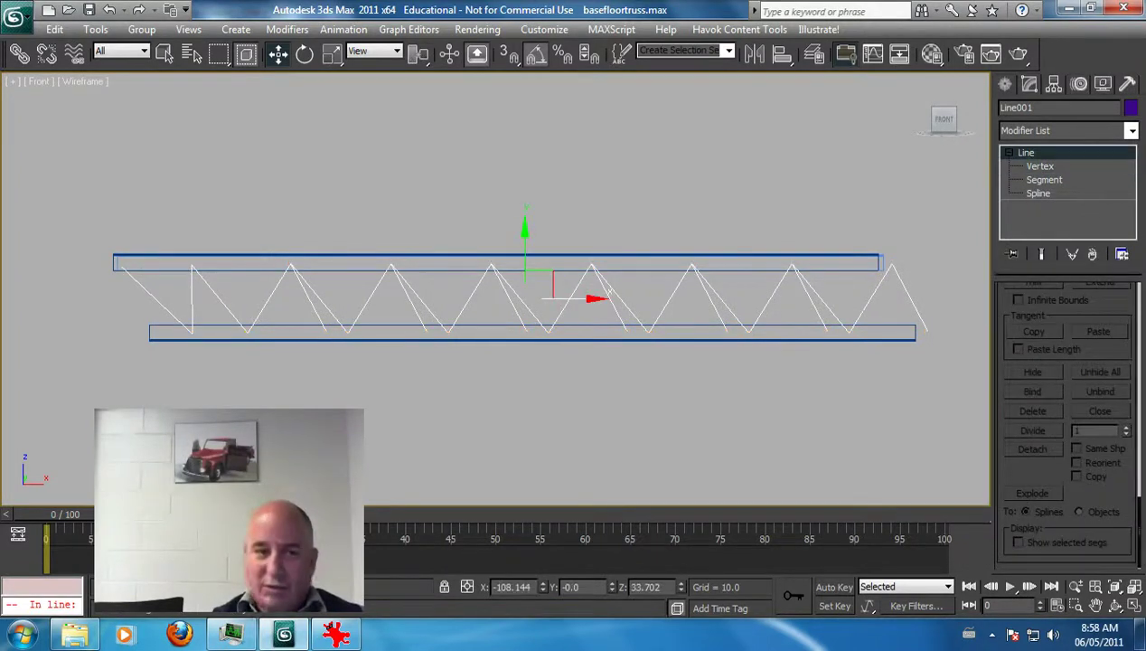
key("1")
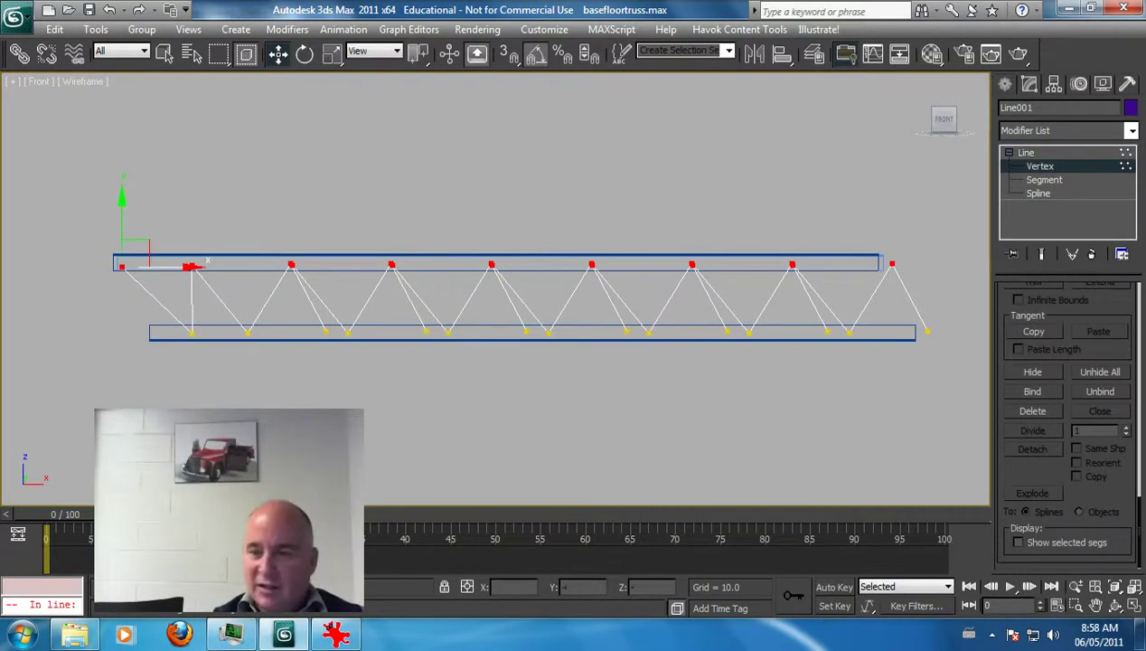
left_click_drag(1139, 533, 1138, 472)
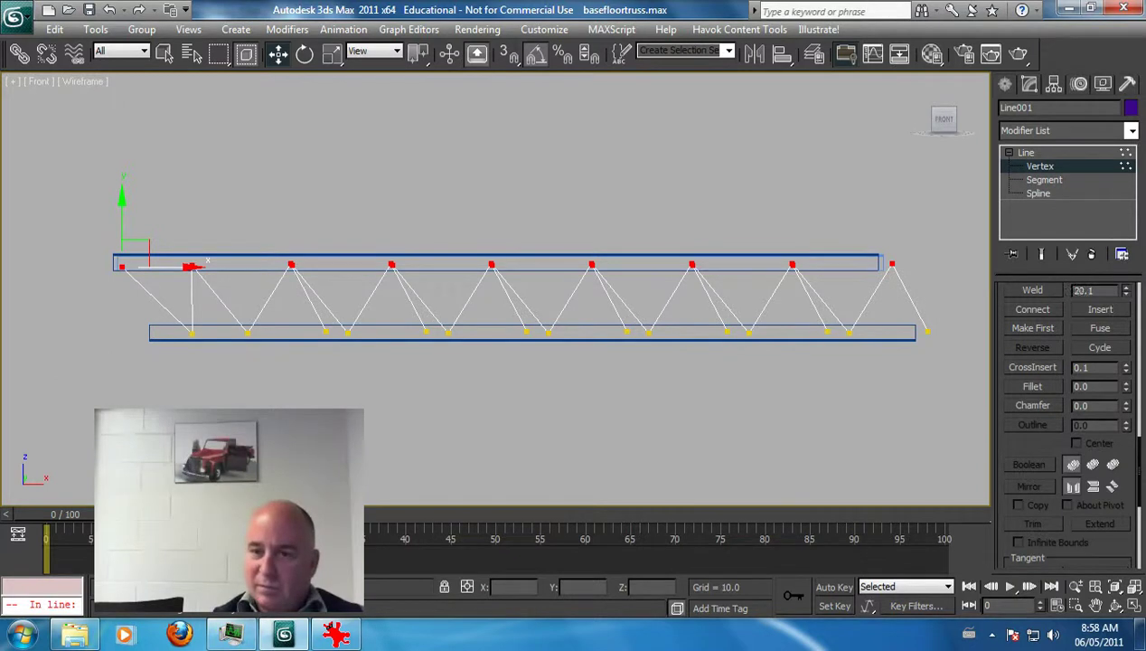
left_click(1032, 290)
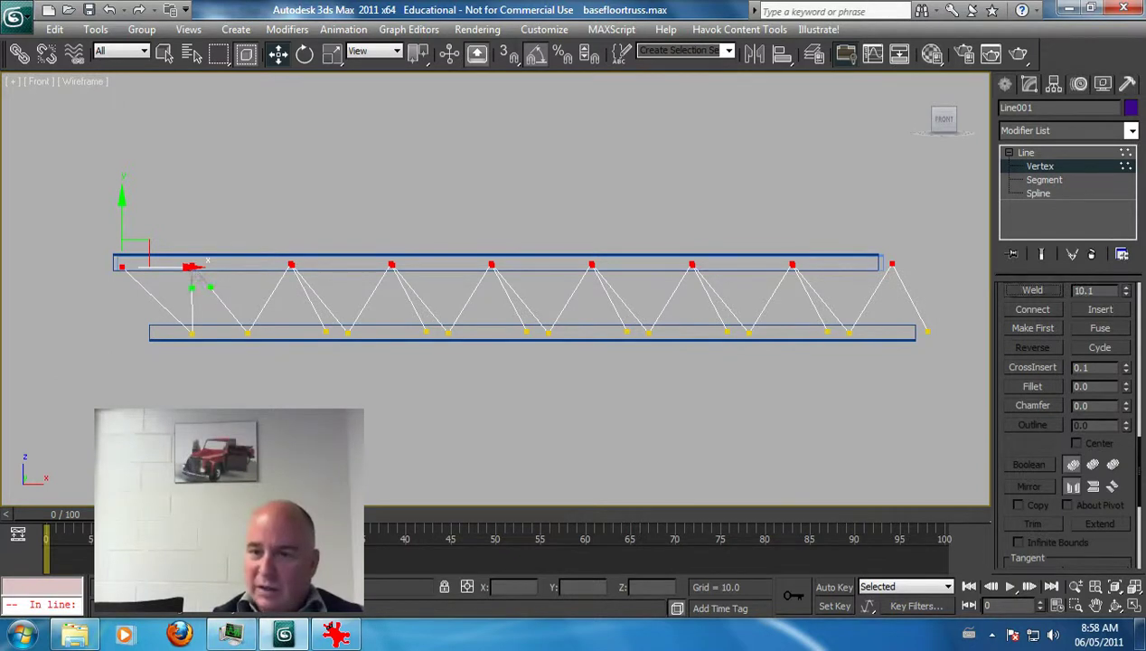
left_click(1099, 328)
key("ctrl+z")
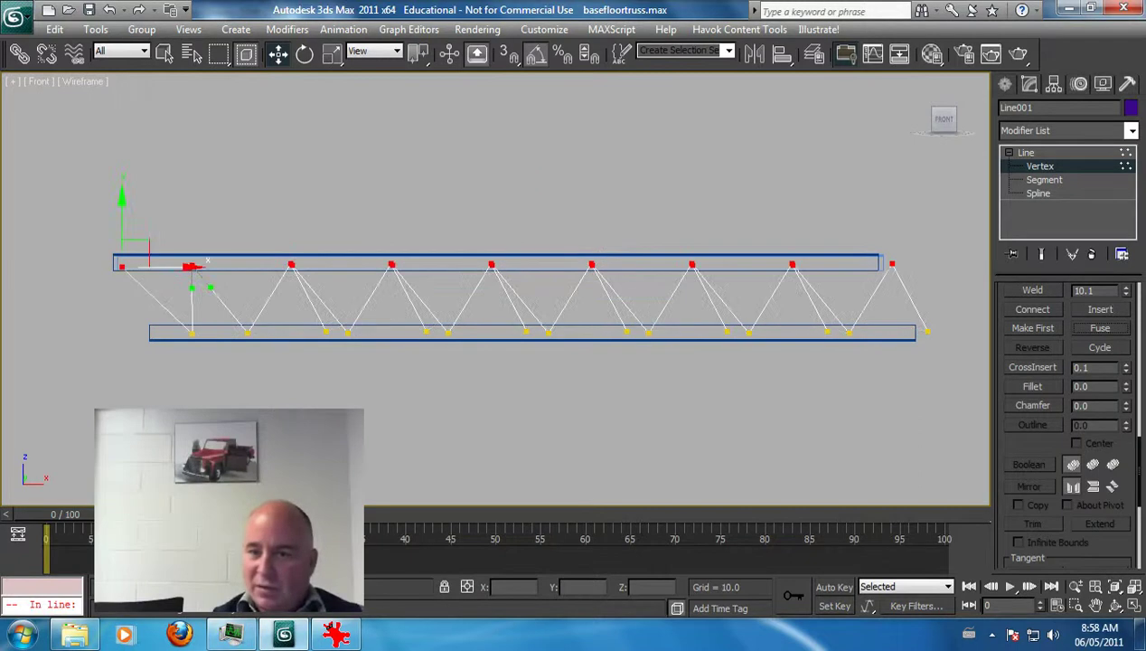
Step: Fuse the overlapping vertices at each upper web peak where two zigzag pieces meet, one peak at a time
left_click(263, 249)
left_click_drag(263, 250, 305, 273)
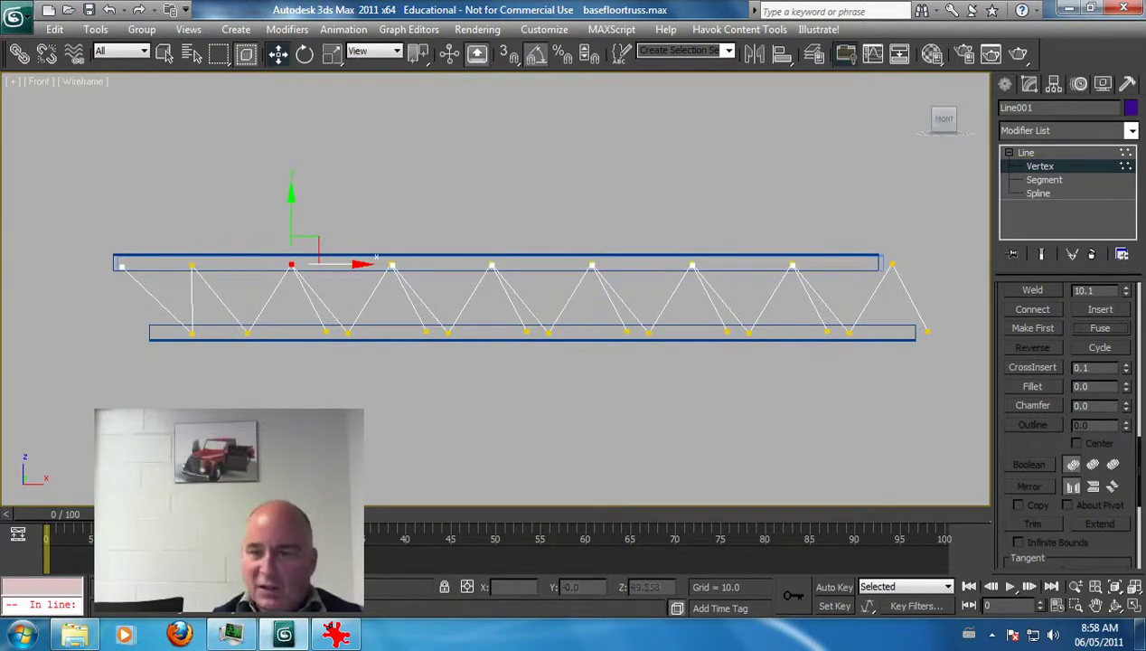
left_click_drag(375, 258, 877, 258)
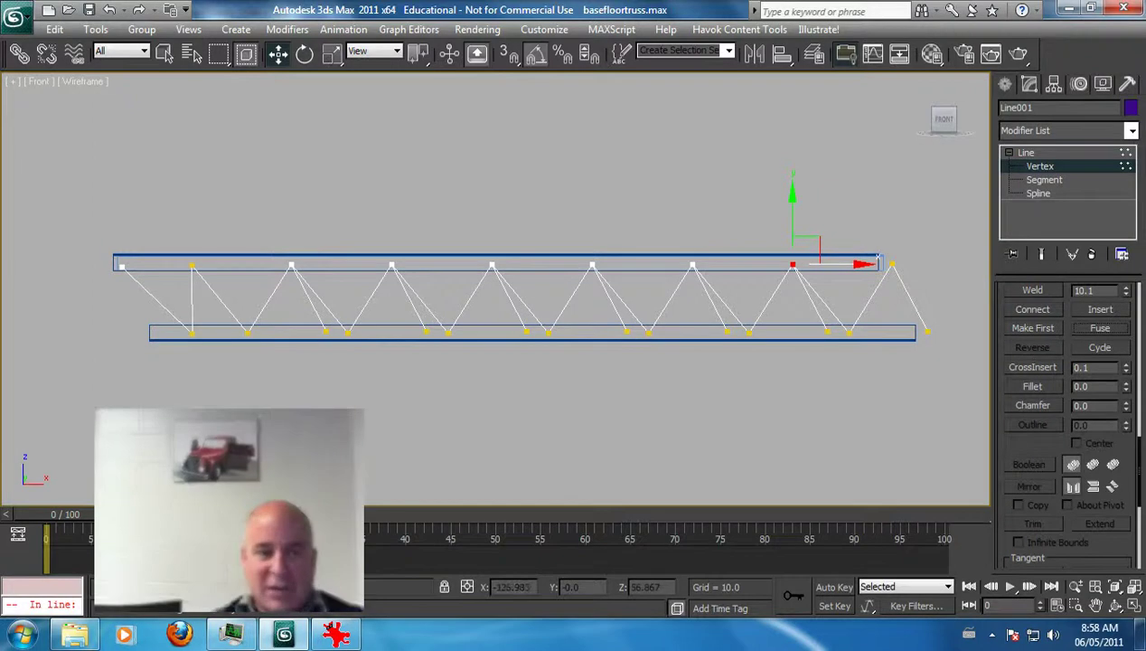
left_click_drag(178, 240, 204, 273)
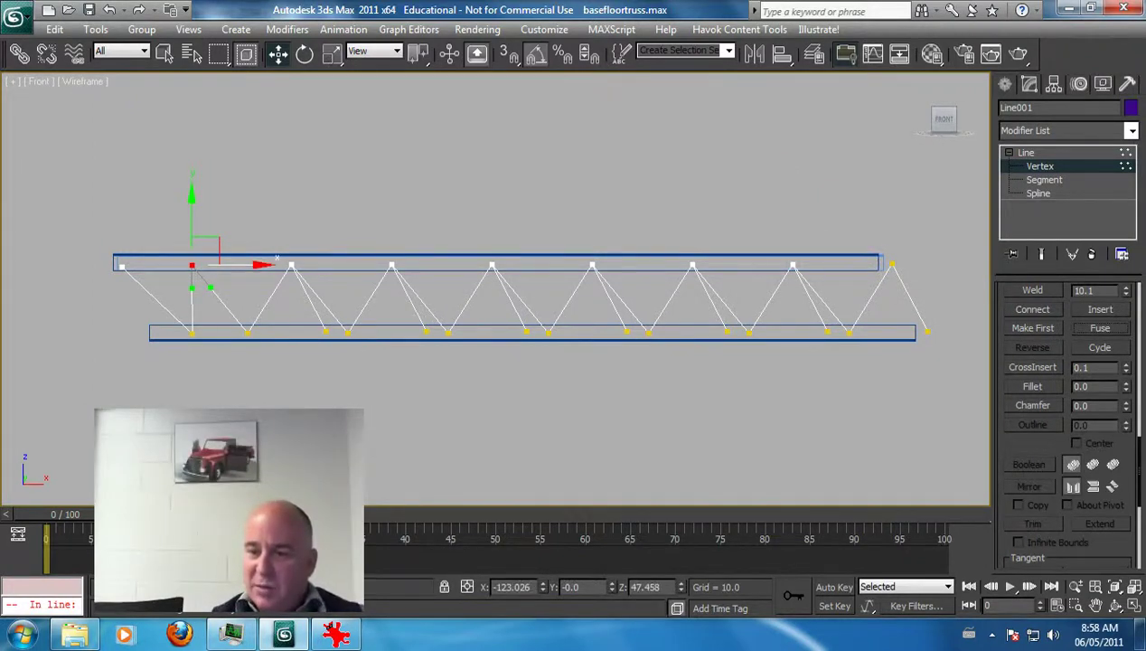
Step: Trim away the six short overlapping diagonals between the web's peaks and the lower chord, and leave spline editing
scroll(1111, 430, "down", 5)
scroll(1111, 429, "down", 2)
scroll(1111, 430, "down", 1)
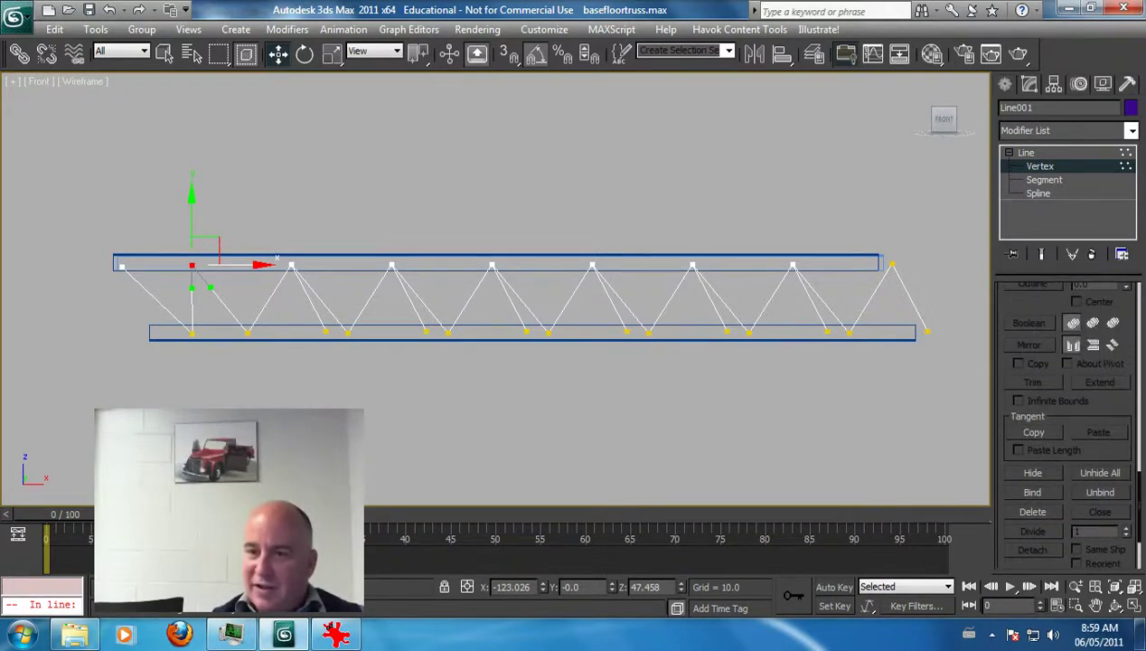
key("3")
left_click(1032, 382)
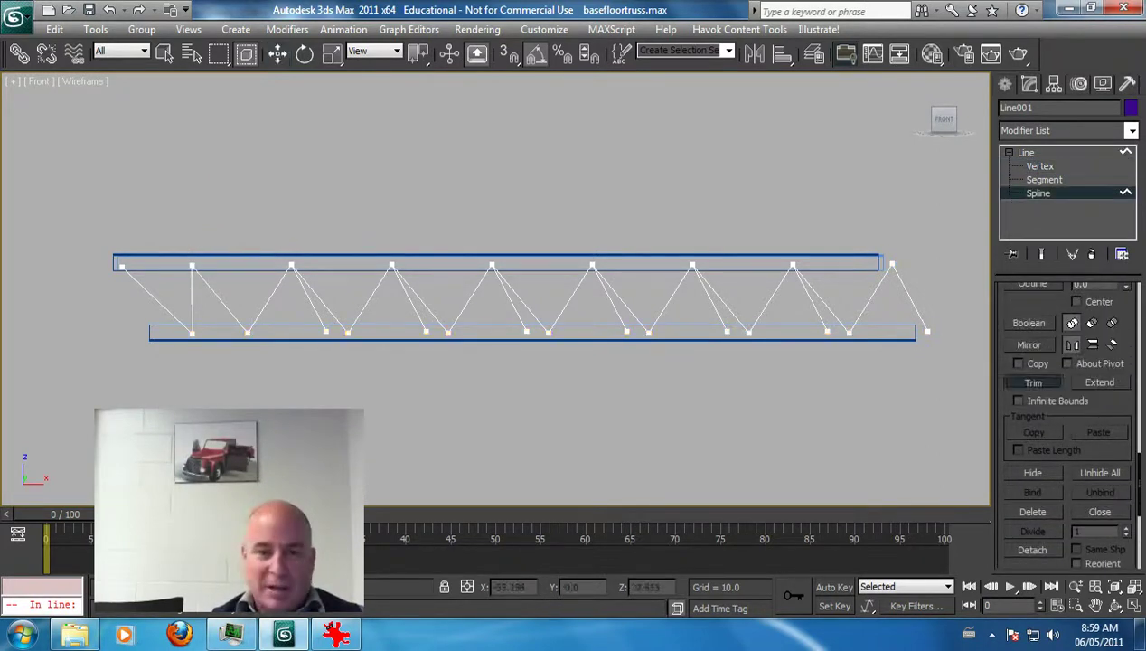
left_click(324, 327)
left_click(407, 293)
left_click(502, 282)
left_click(620, 318)
left_click(720, 316)
left_click(819, 317)
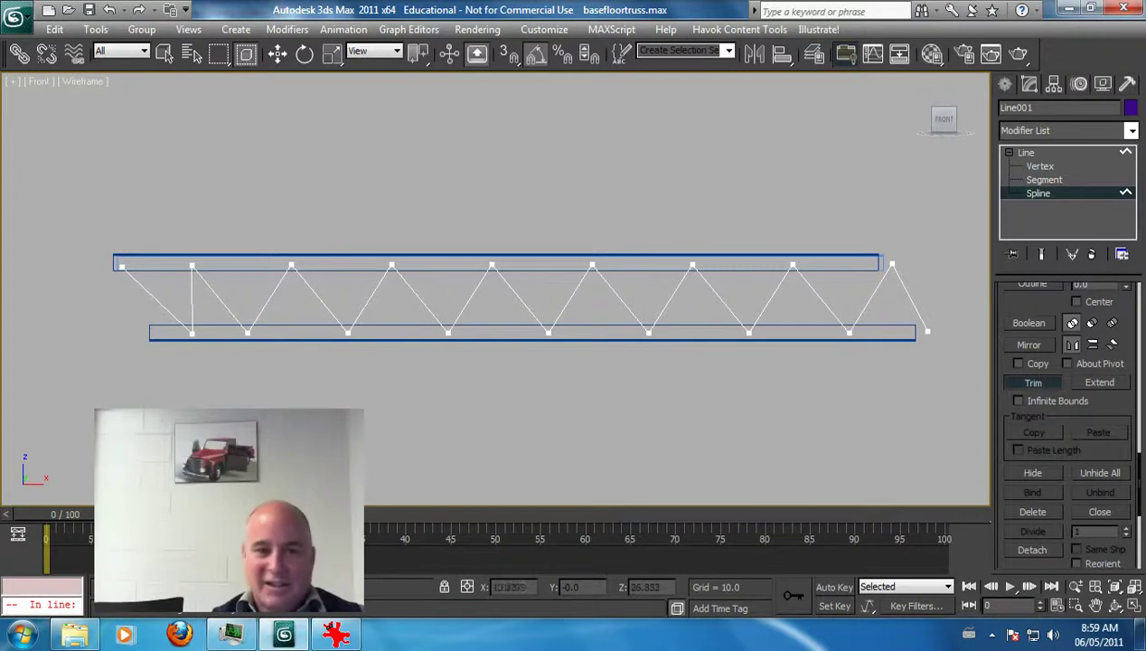
left_click(1025, 153)
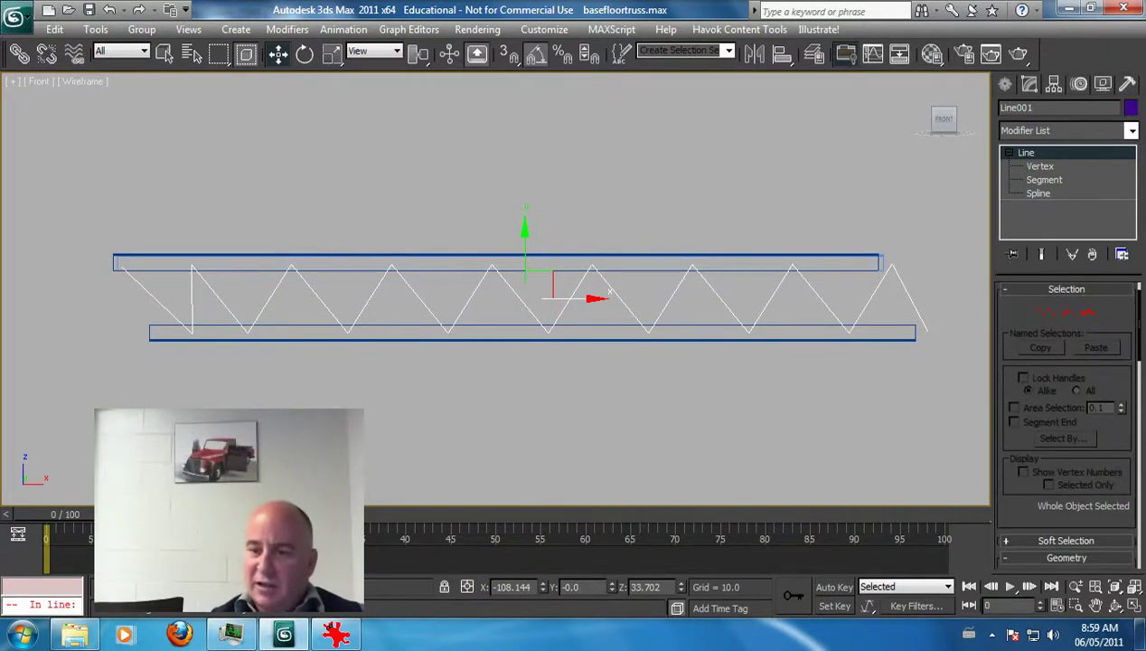
Step: Enable the web spline in the renderer and viewport with its radial section, and switch to the Perspective view
scroll(1066, 425, "up", 2)
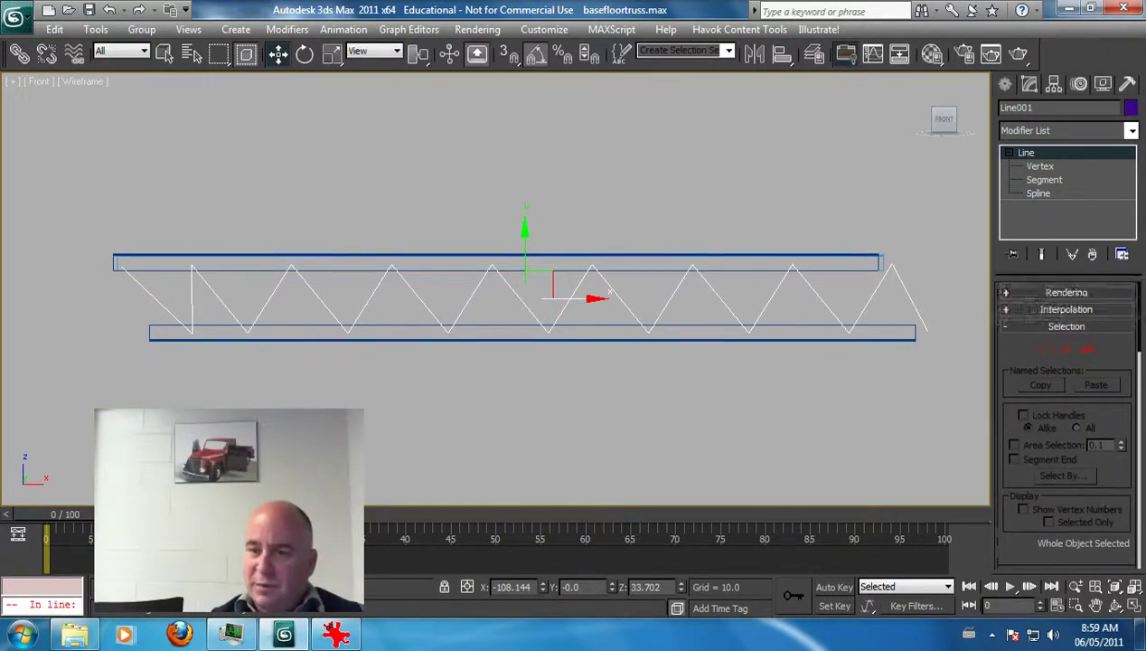
left_click(1066, 290)
left_click(1009, 305)
left_click(1010, 318)
key("p")
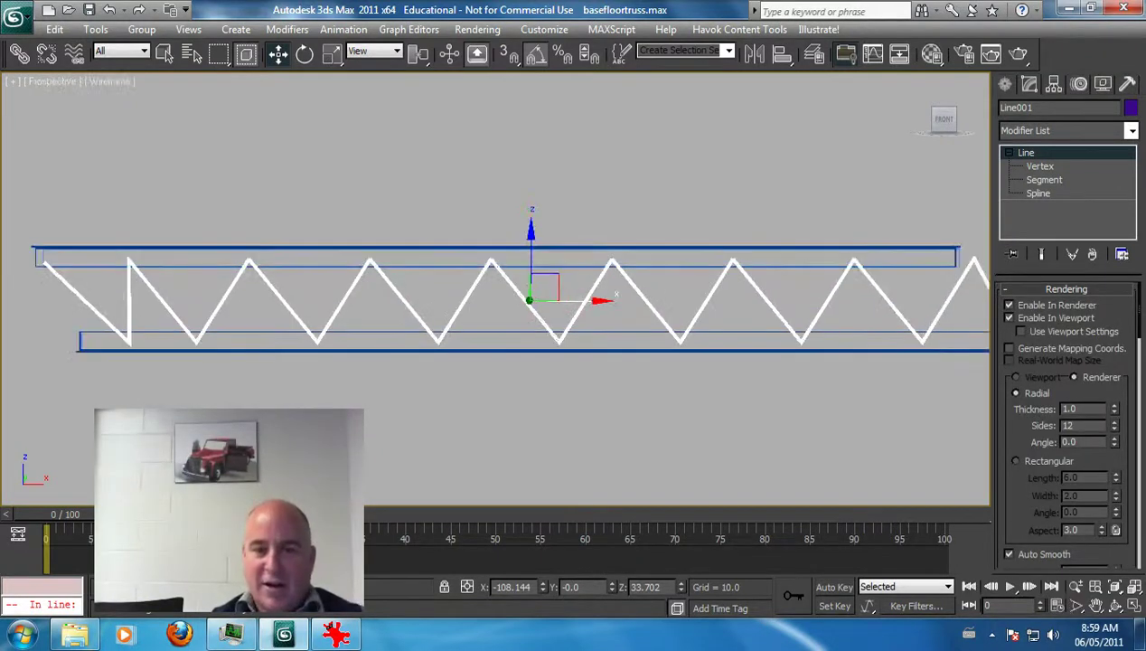
Step: Adjust the web spline's radial thickness and shift it slightly along Y between the paired chord angles
middle_click_drag(533, 362, 637, 384, "alt")
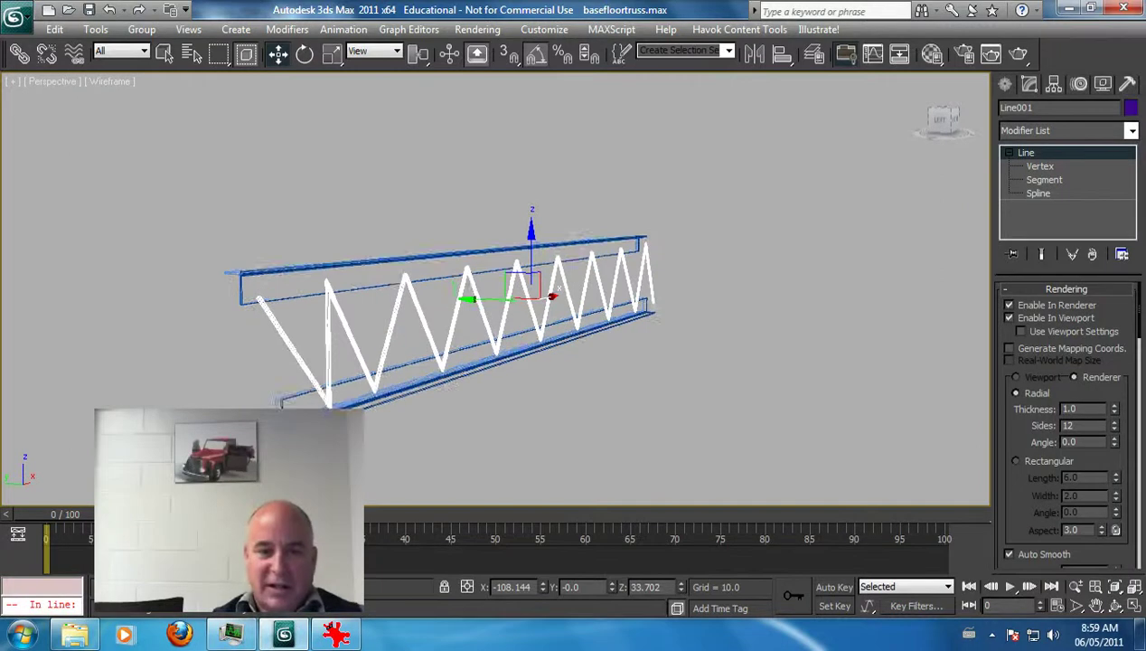
mouse_move(1114, 410)
left_mouse_down()
mouse_move(1114, 470)
mouse_move(1115, 348)
mouse_move(1114, 402)
left_mouse_up()
middle_click_drag(542, 362, 604, 361, "alt")
left_click_drag(470, 300, 463, 300)
left_click_drag(1114, 410, 1114, 466)
mouse_move(506, 400)
middle_mouse_down("alt")
mouse_move(421, 398)
mouse_move(467, 380)
mouse_move(420, 382)
mouse_move(504, 384)
middle_mouse_up("alt")
Step: Display the Perspective view with Smooth + Highlights shading
scroll(421, 397, "up", 3)
left_click(120, 85)
left_click(196, 102)
Step: Set the upper chord angle's Sweep section length to 4.032
middle_click_drag(646, 298, 565, 293, "alt")
left_click(519, 237)
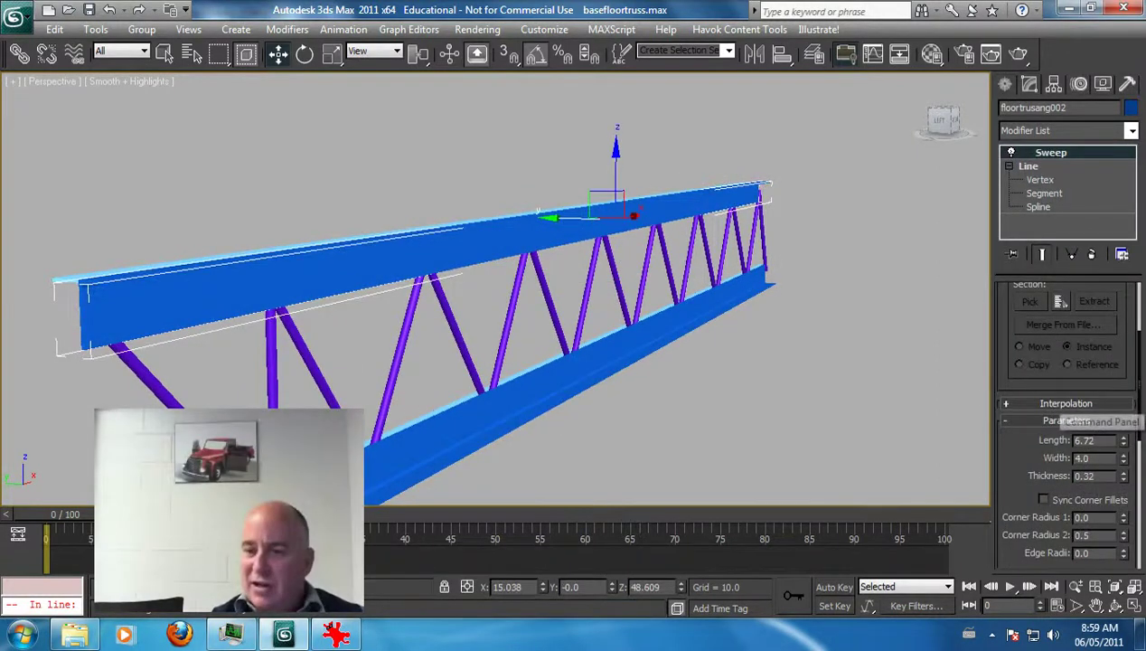
left_click_drag(1123, 420, 1123, 440)
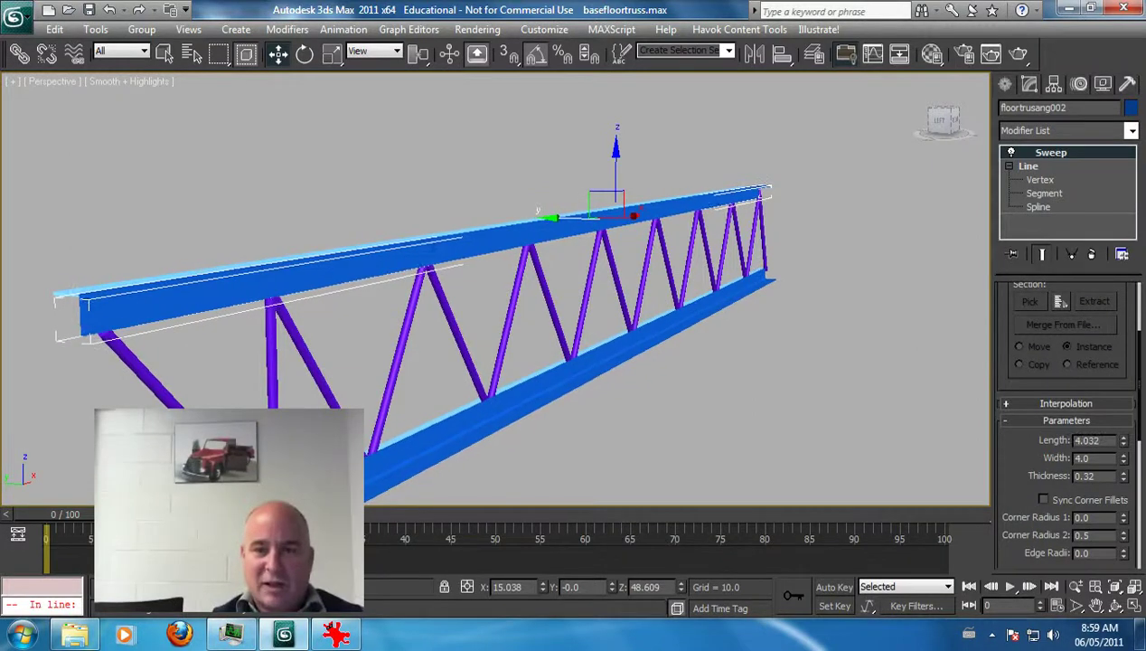
middle_click_drag(469, 362, 560, 291)
scroll(578, 271, "down", 3)
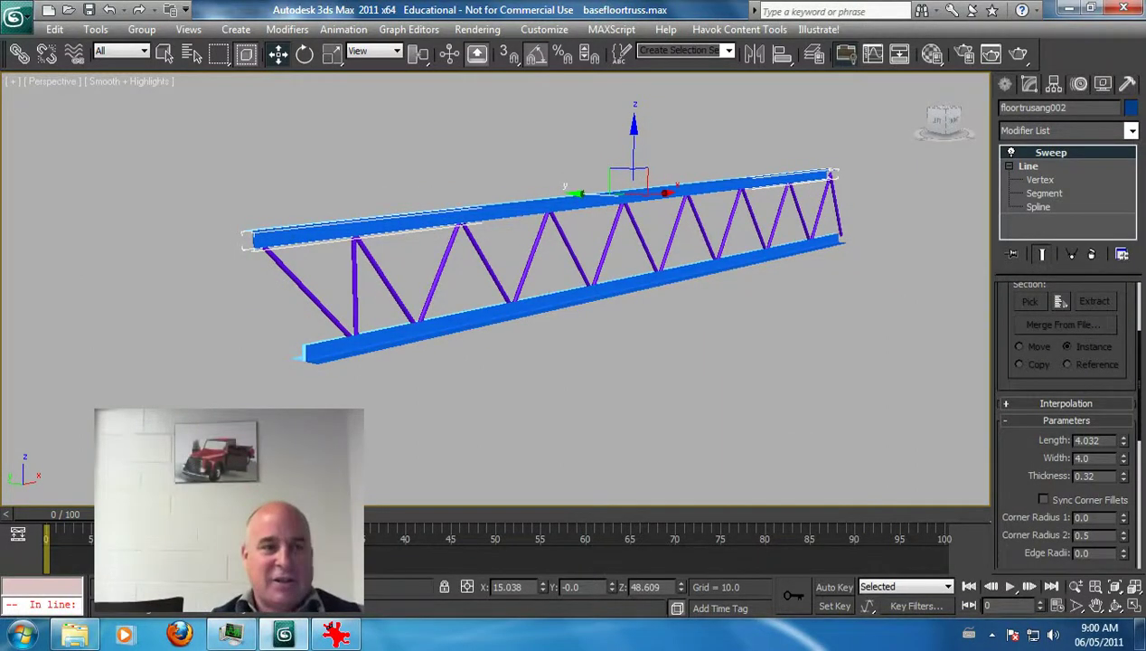
Step: Save the scene as an incremented copy named basefloortruss01.max
left_click(16, 16)
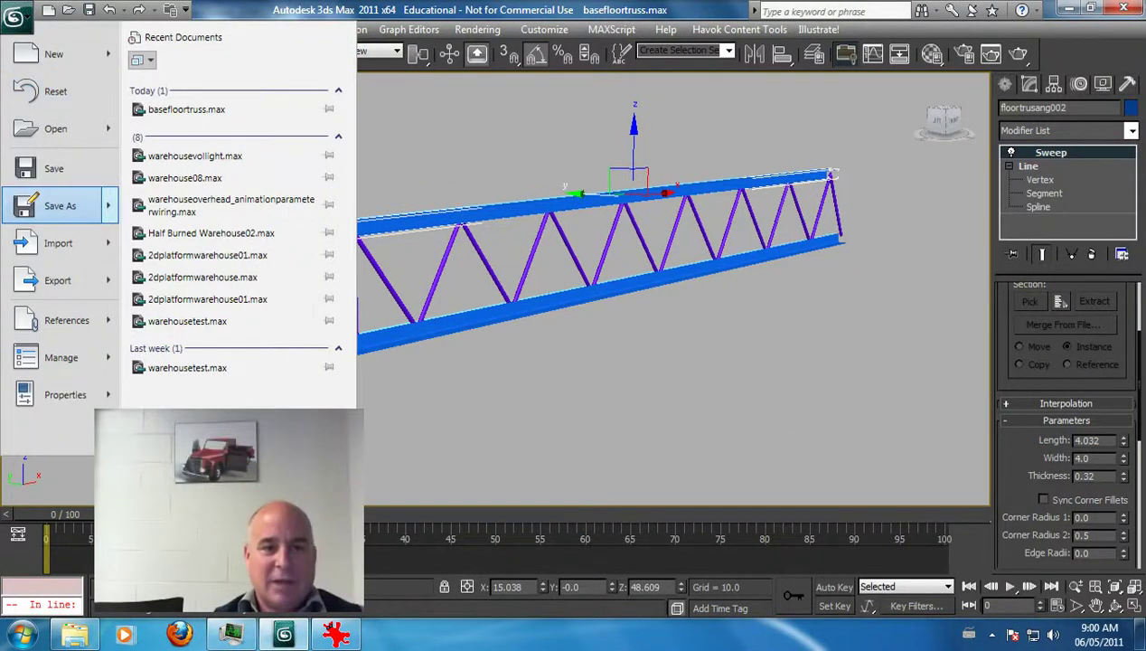
left_click(57, 205)
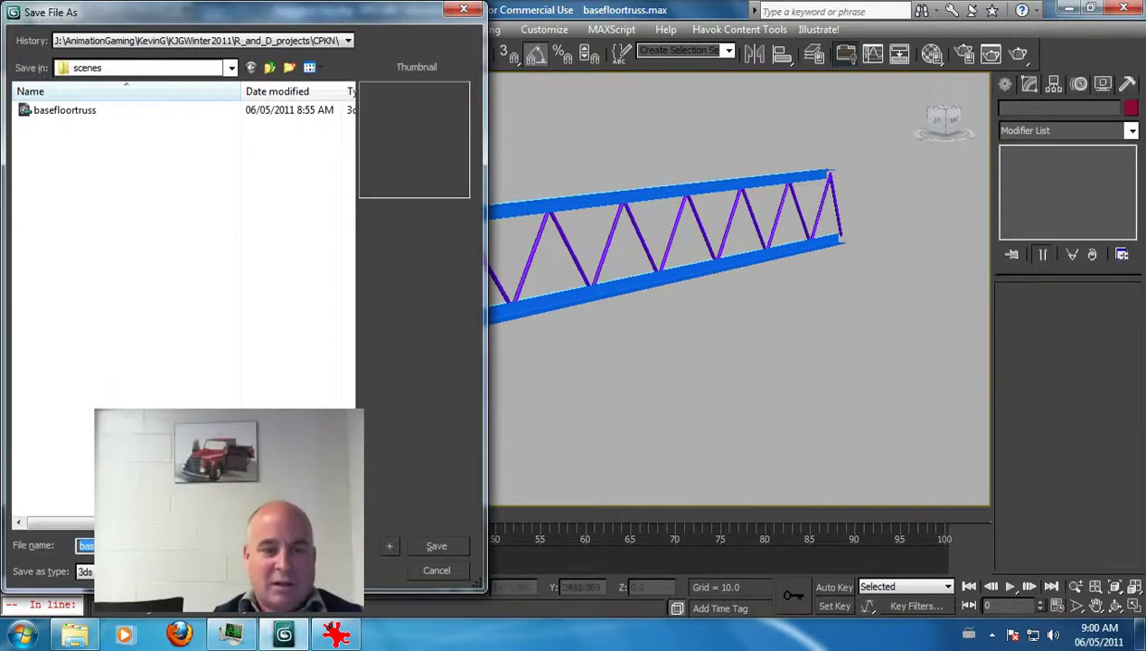
left_click(390, 546)
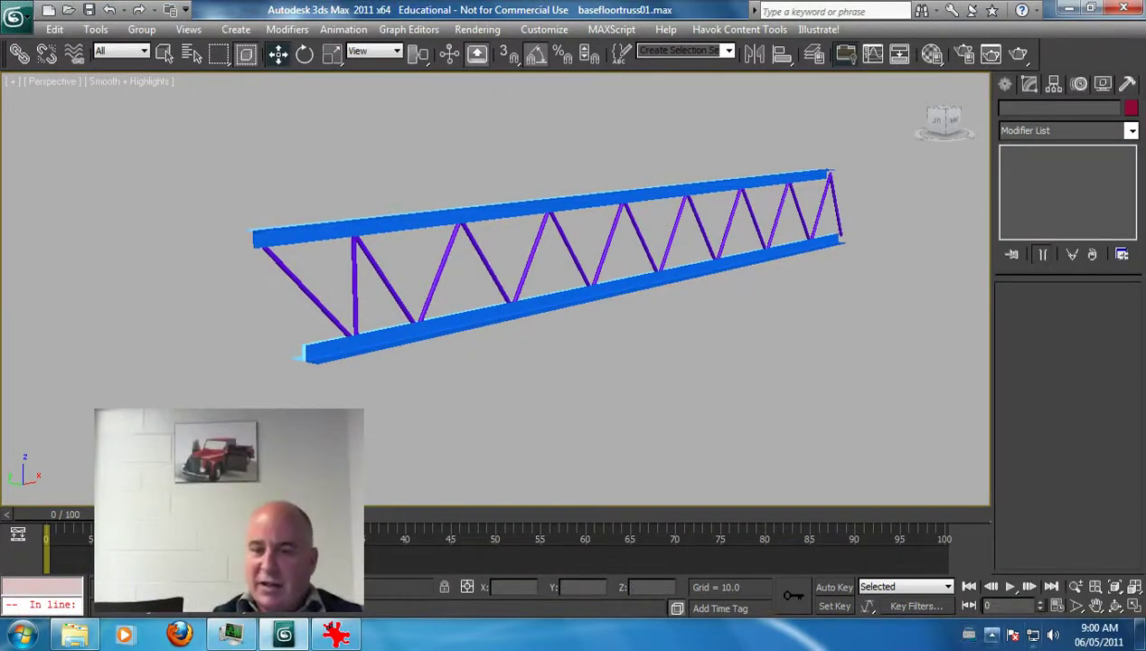
Step: Collapse the whole modifier stack of the upper chord angle floortrusang002 and convert it to an Editable Poly
left_click(768, 182)
right_click(1051, 152)
left_click(969, 325)
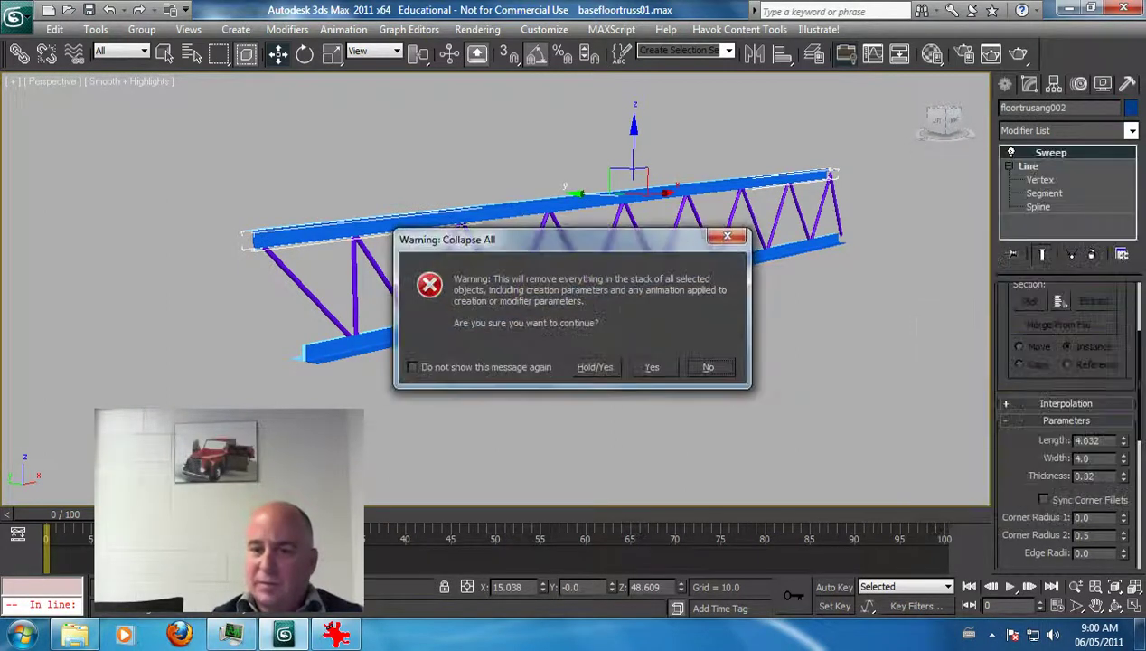
left_click(650, 366)
right_click(1046, 153)
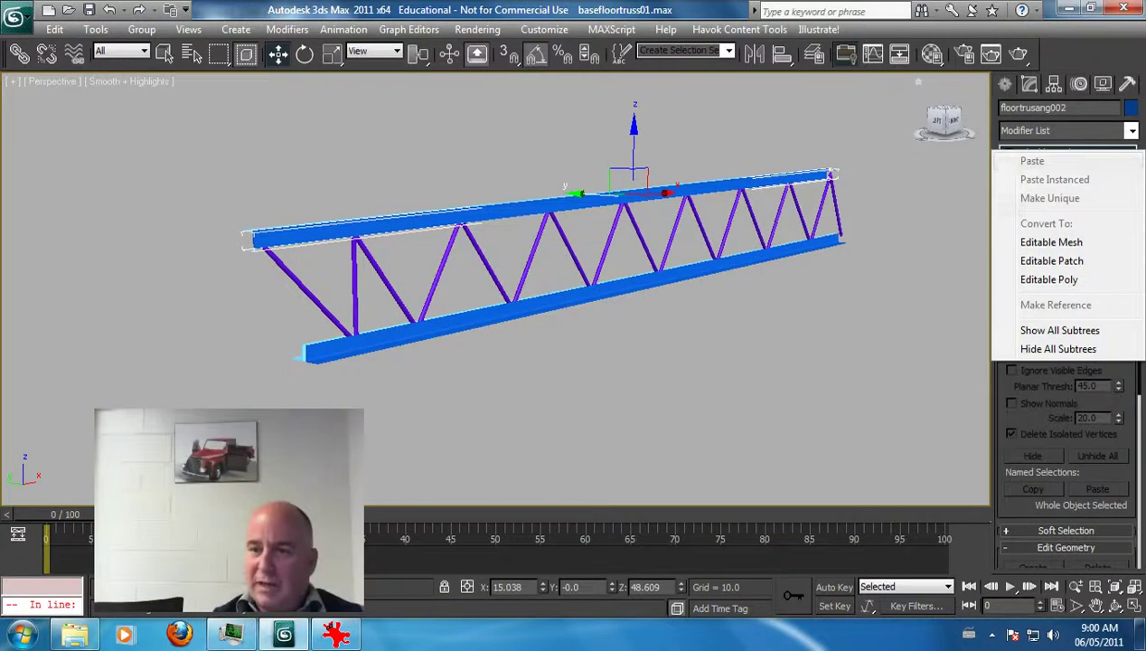
left_click(1048, 299)
Step: Attach the zigzag web and the remaining upper and lower chord angles to the upper chord's Editable Poly
scroll(1066, 416, "down", 5)
left_click(1027, 326)
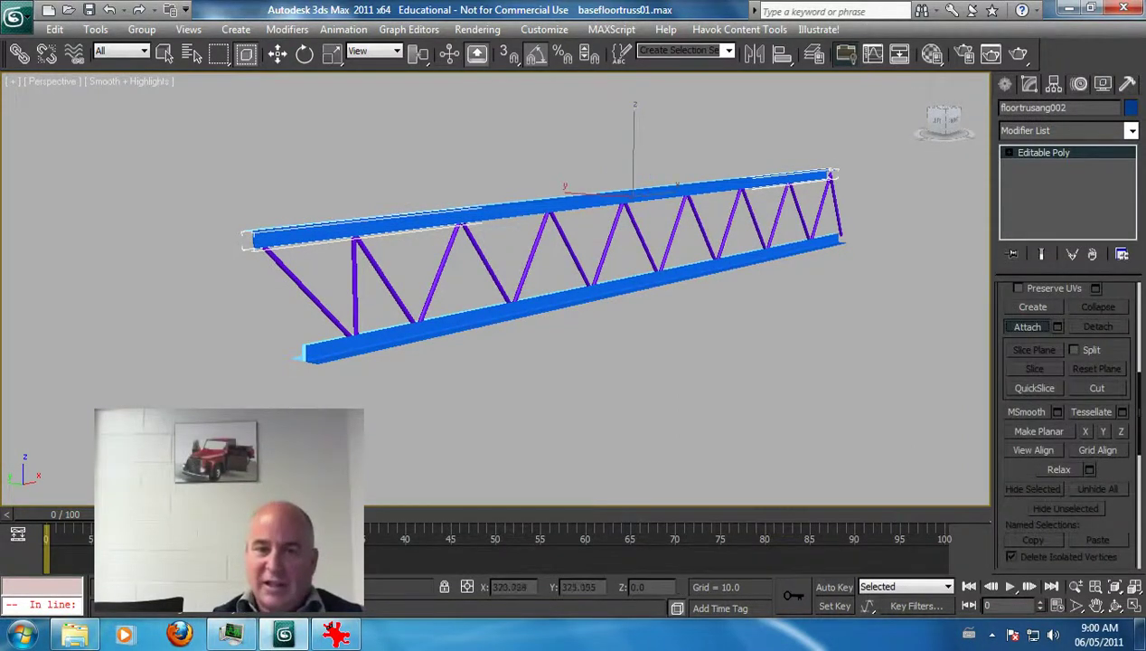
left_click(830, 176)
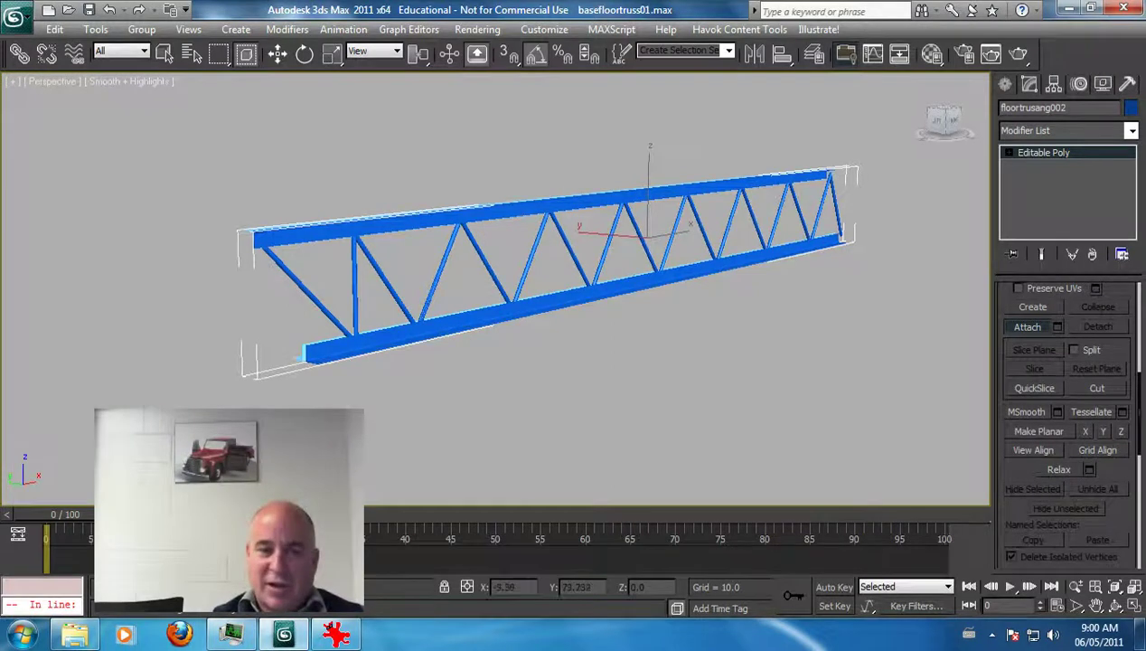
middle_click_drag(506, 361, 592, 368, "alt")
left_click(489, 400)
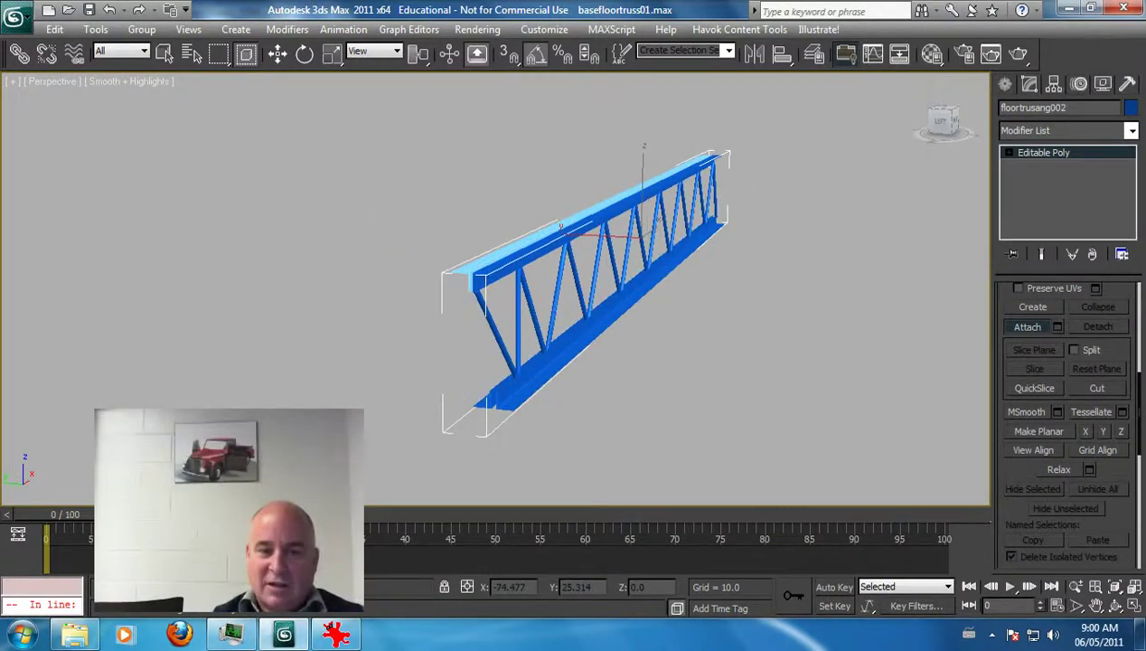
left_click(465, 269)
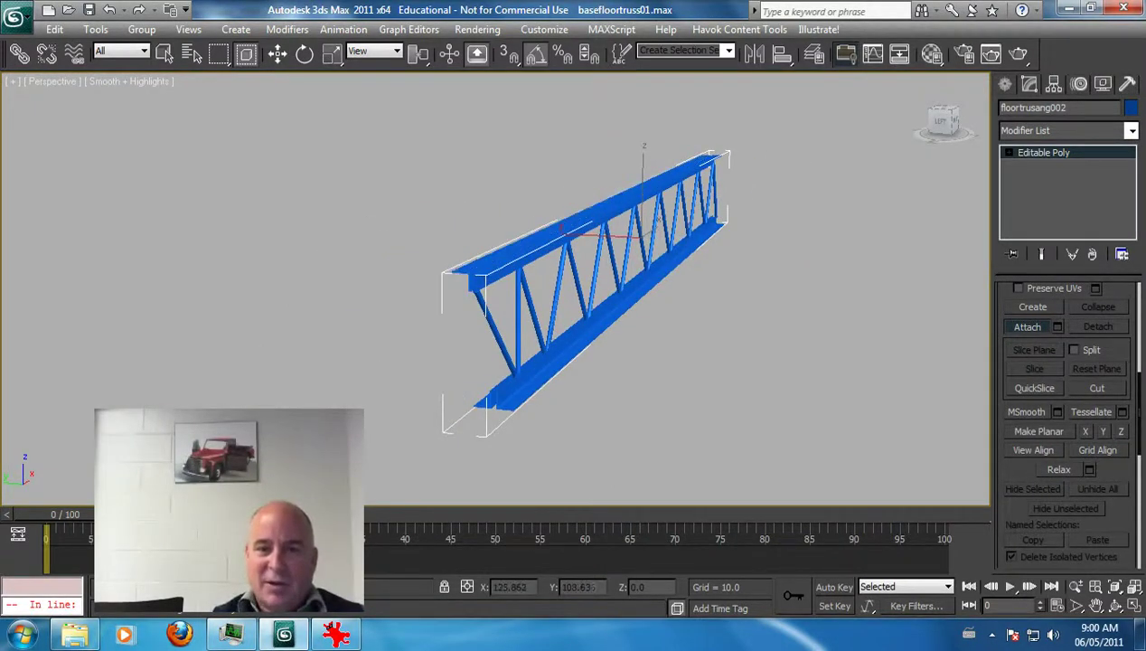
Step: Select the polygons of the last four web diagonals at the truss's right end in a front-facing view and delete them
middle_click_drag(542, 348, 362, 332, "alt")
scroll(495, 316, "down", 2)
scroll(362, 333, "down", 2)
left_click(1010, 152)
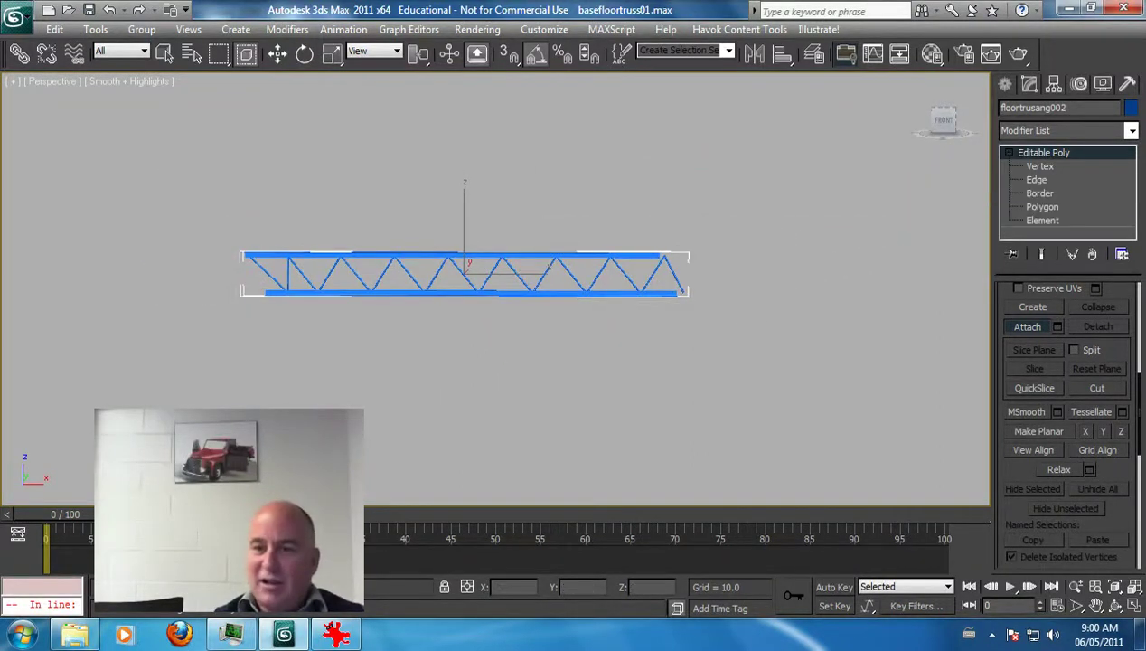
left_click(1041, 207)
left_click_drag(827, 177, 560, 341)
key("Delete")
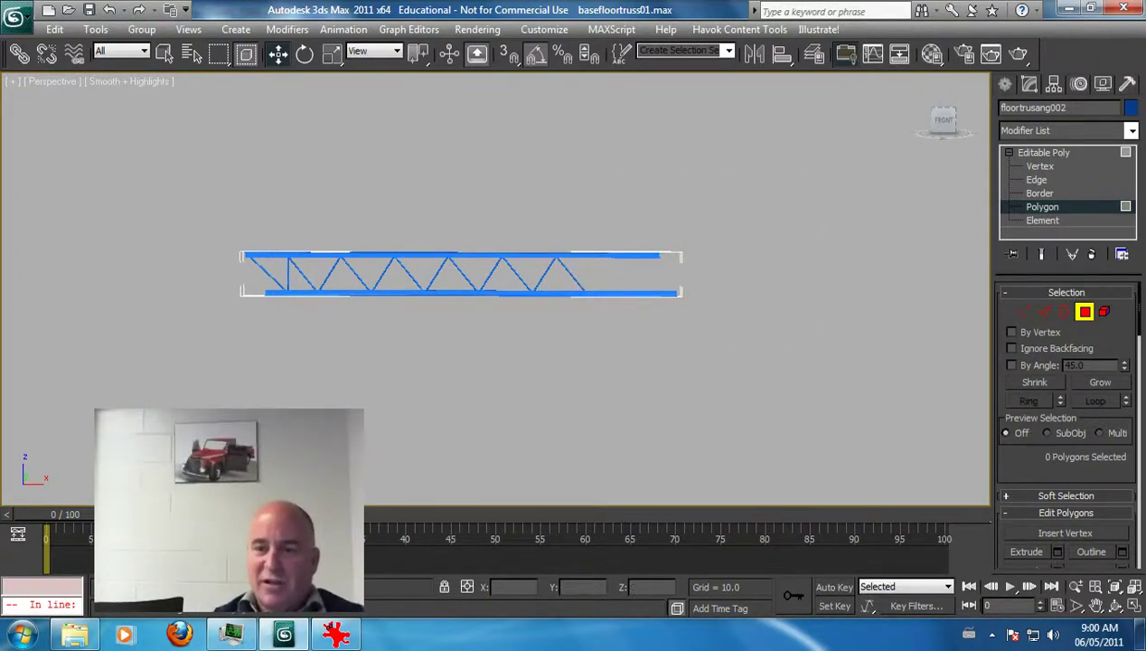
Step: Select all polygons of the chords and remaining web, and activate the Slice Plane on them
key("4")
key("4")
left_click_drag(826, 207, 175, 325)
scroll(1066, 421, "down", 10)
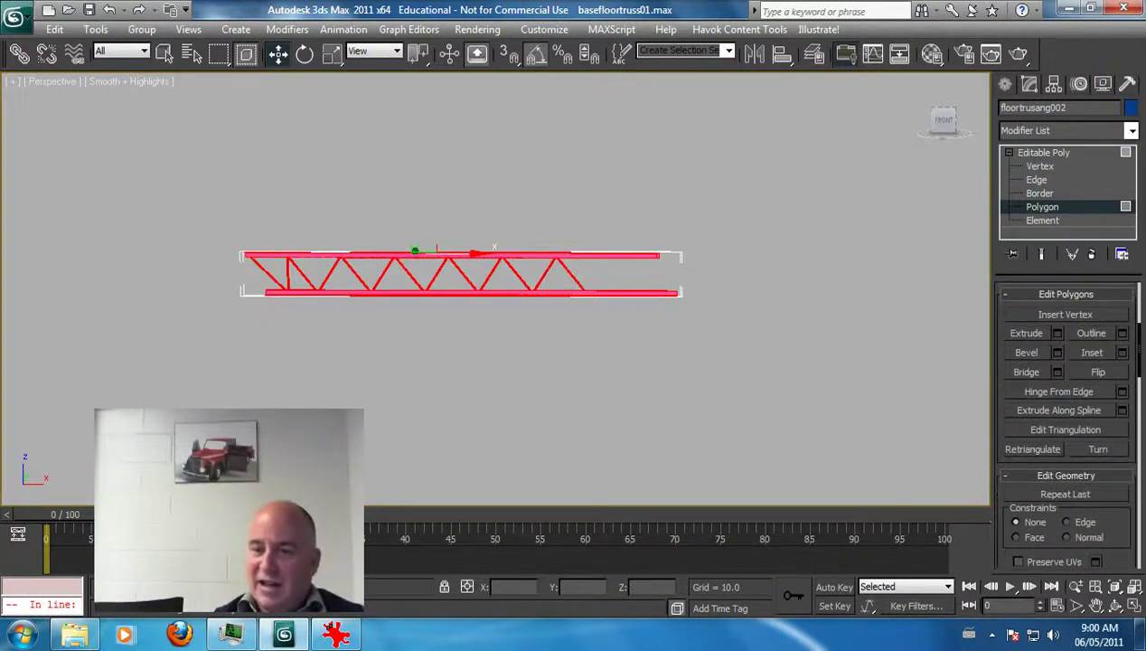
left_click(1033, 474)
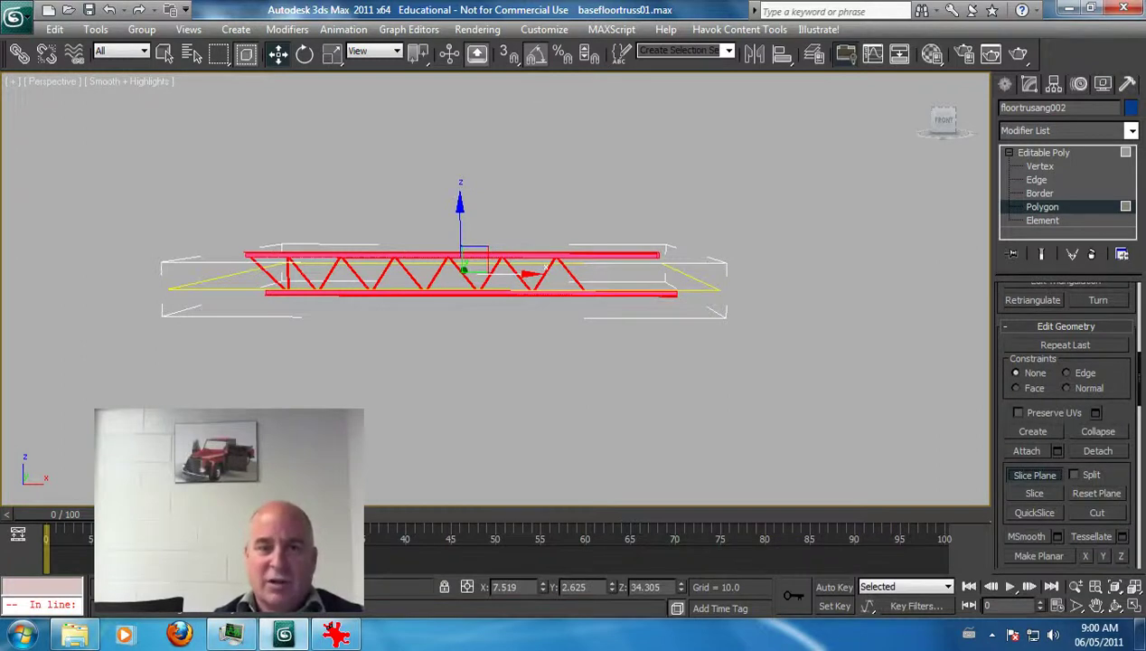
left_click(992, 634)
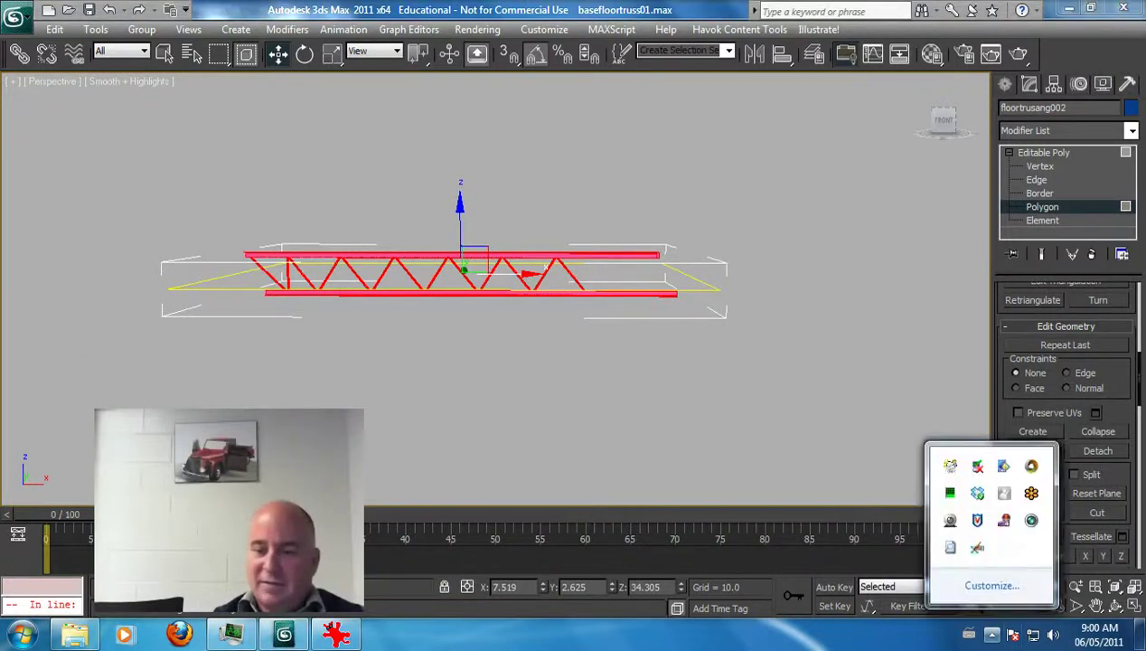
right_click(1003, 523)
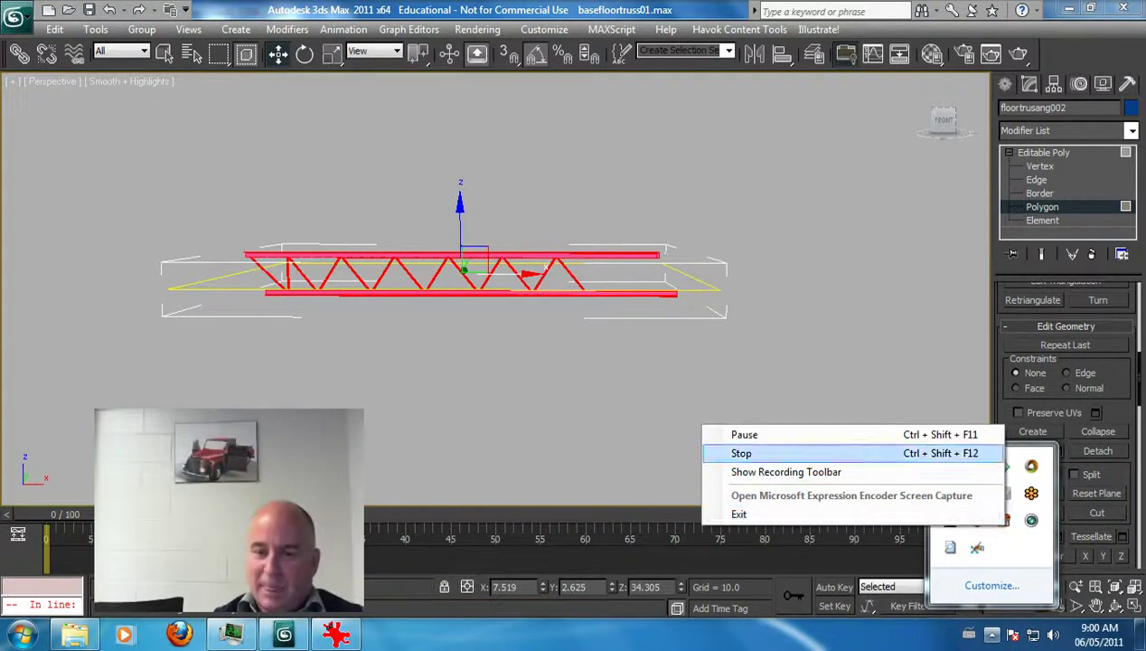